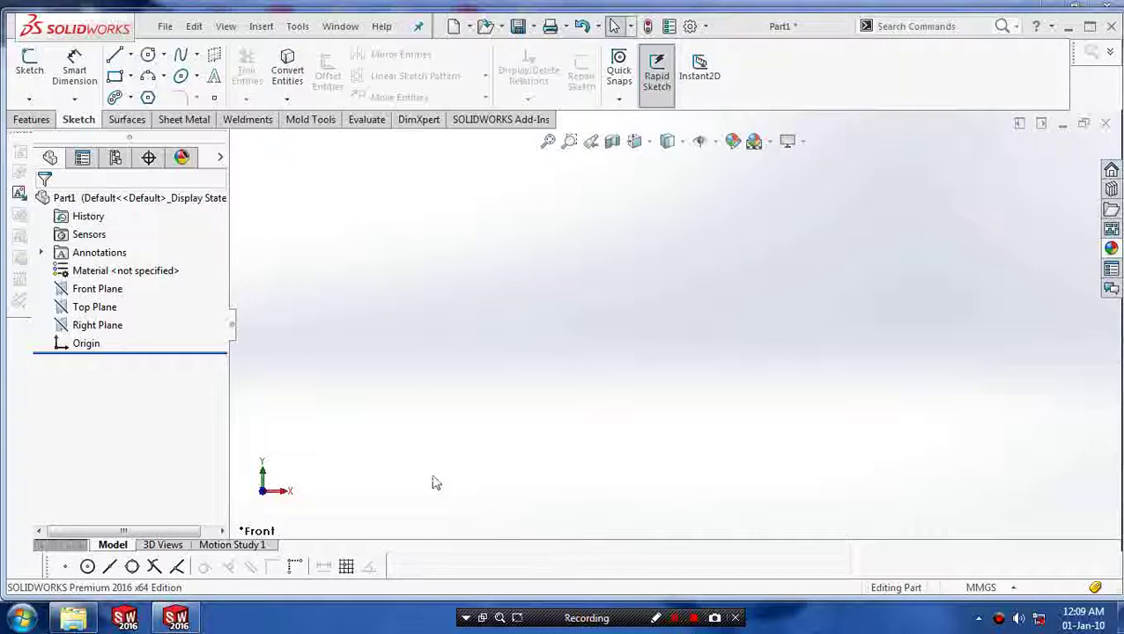
Draw a center rectangle from the origin on the Front Plane, viewed normal to it.
{"action": "left_click", "coordinate": [97, 289]}
{"action": "right_click", "coordinate": [108, 292]}
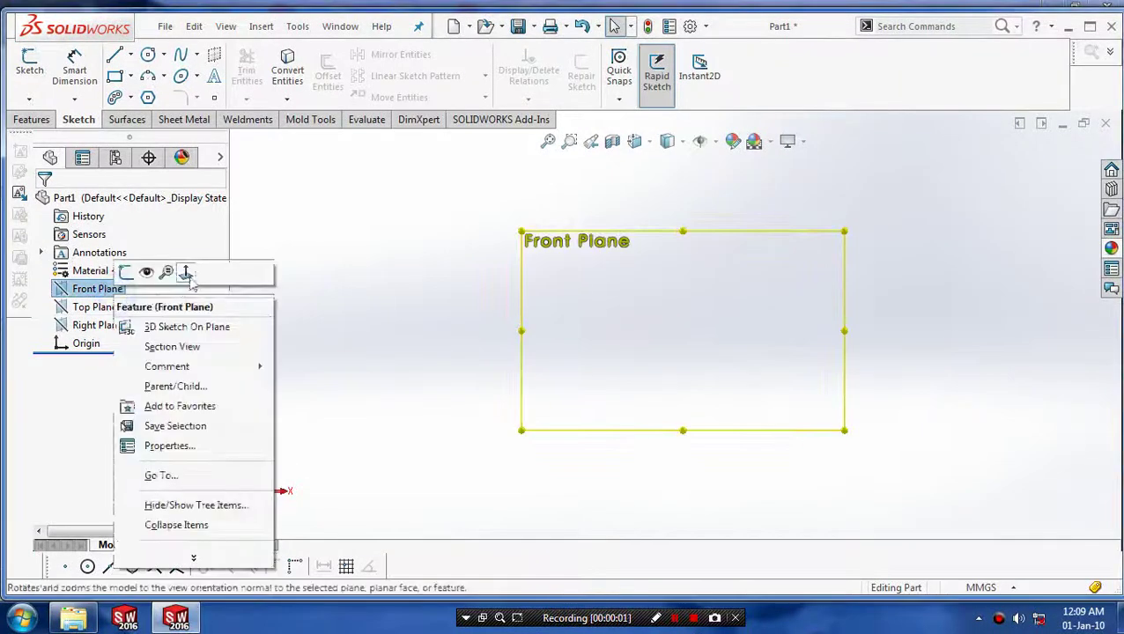
{"action": "left_click", "coordinate": [192, 276]}
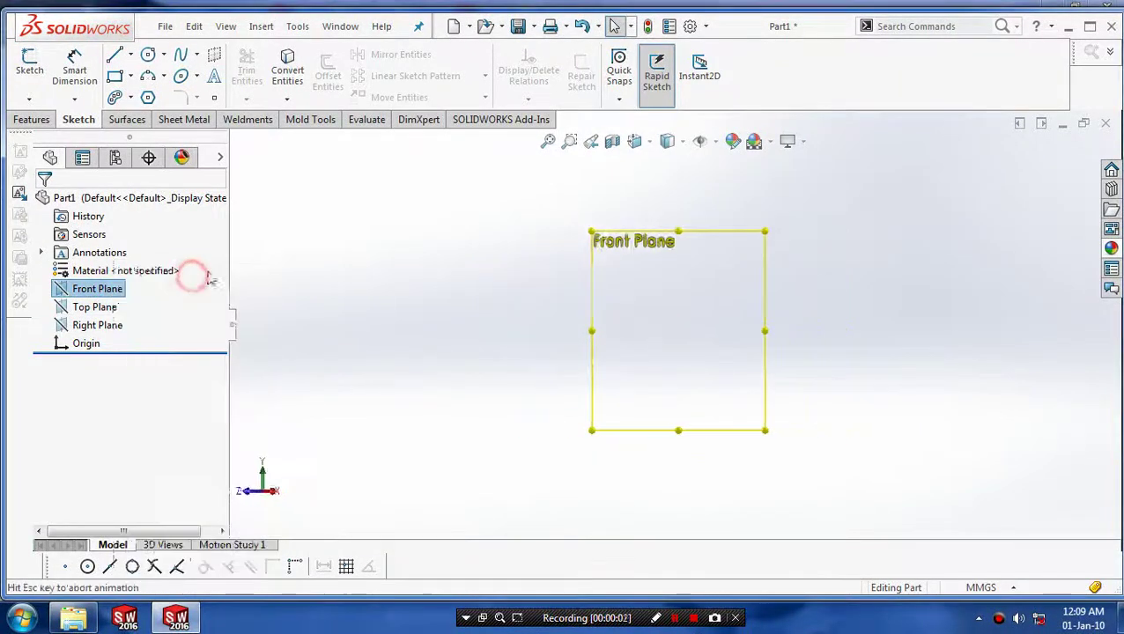
{"action": "left_click", "coordinate": [132, 77]}
{"action": "left_click", "coordinate": [145, 118]}
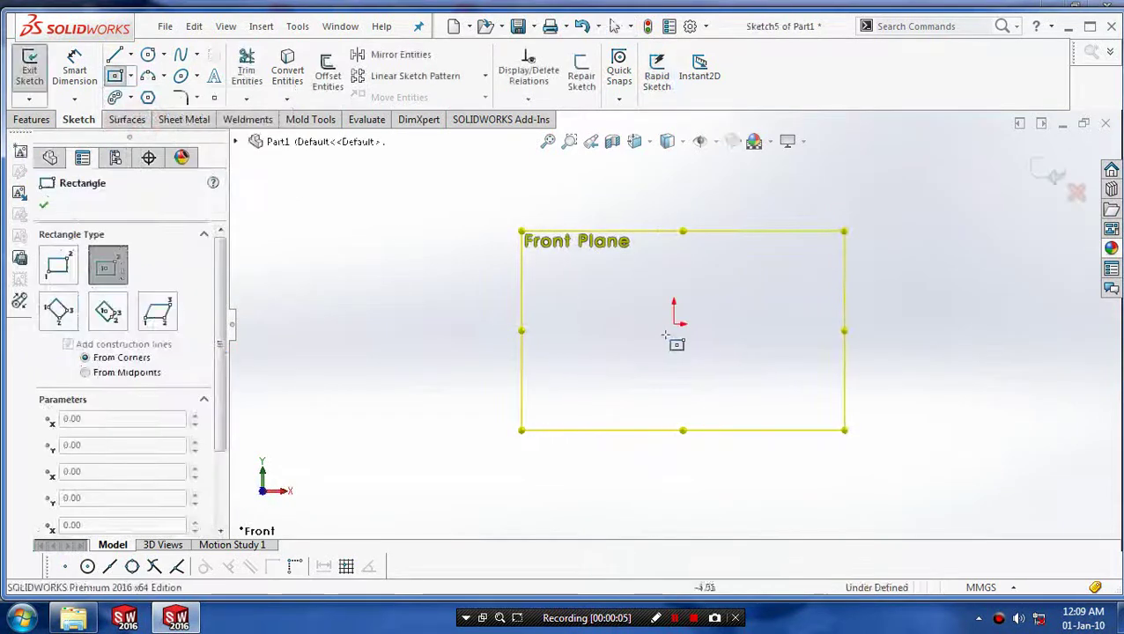
{"action": "left_click", "coordinate": [674, 323]}
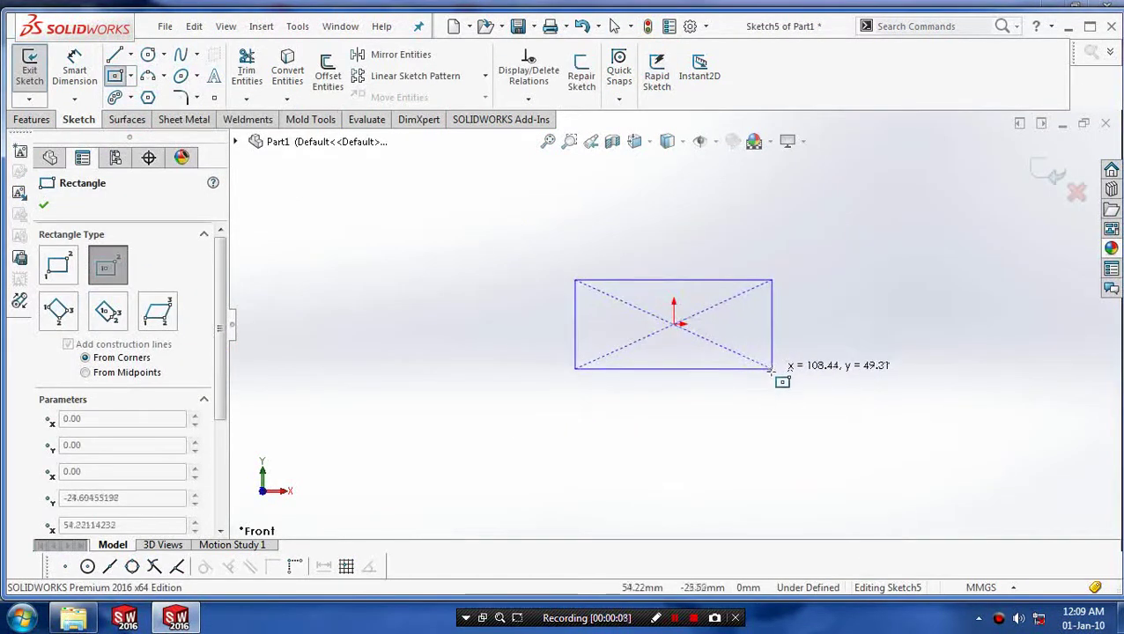
{"action": "left_click", "coordinate": [767, 371]}
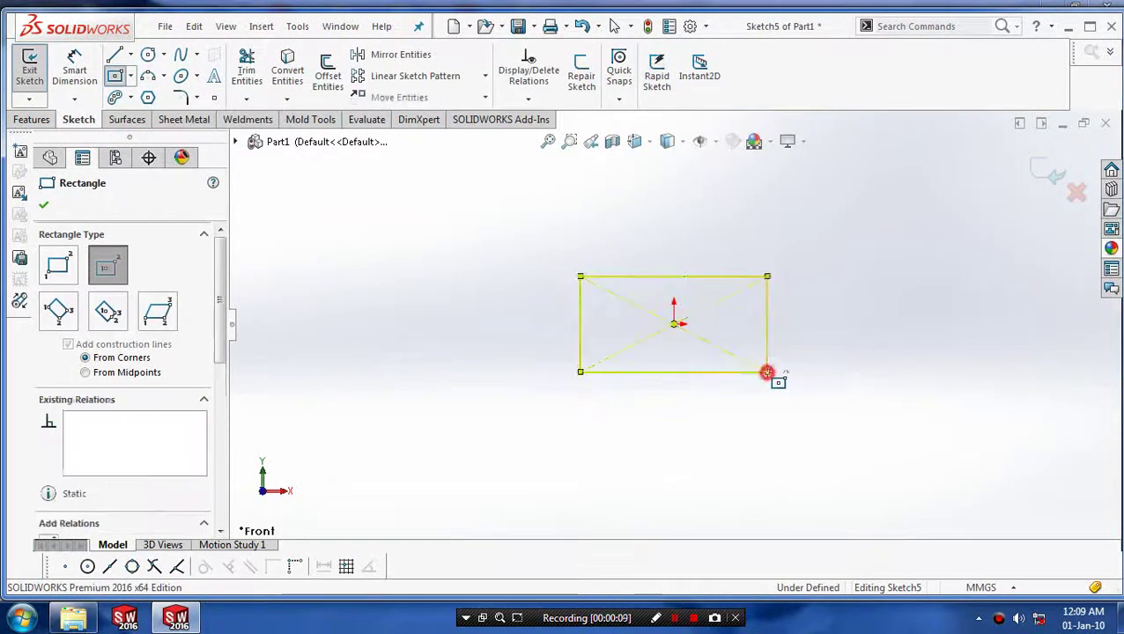
{"action": "left_click", "coordinate": [48, 200]}
Dimension the rectangle 105 mm wide and 55 mm tall, then exit the sketch.
{"action": "left_click", "coordinate": [74, 77]}
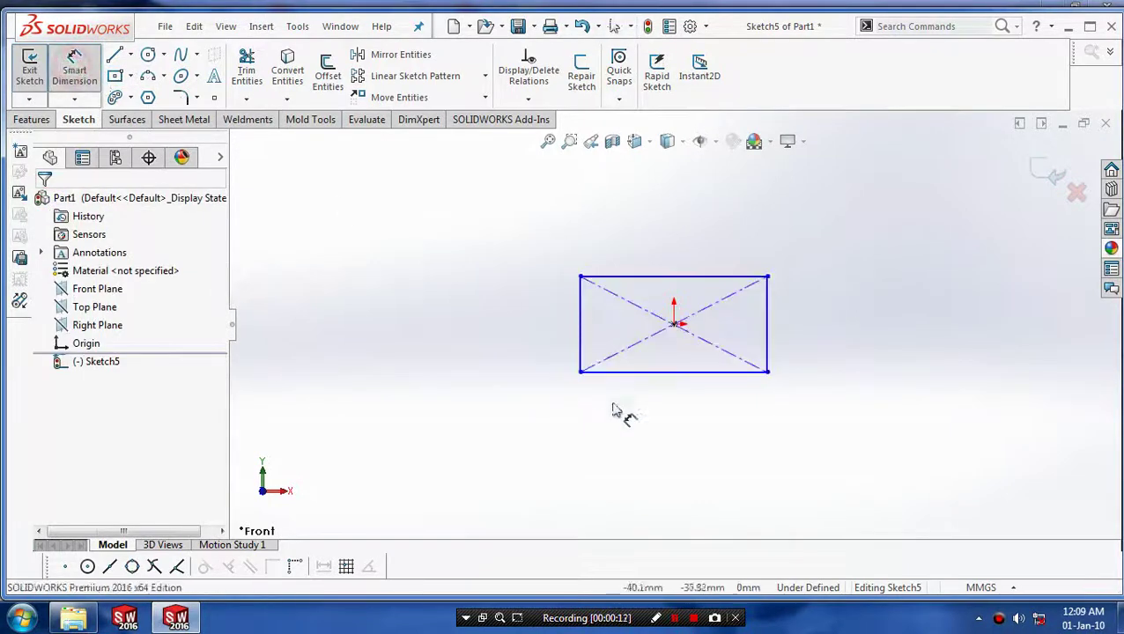
{"action": "left_click", "coordinate": [641, 373]}
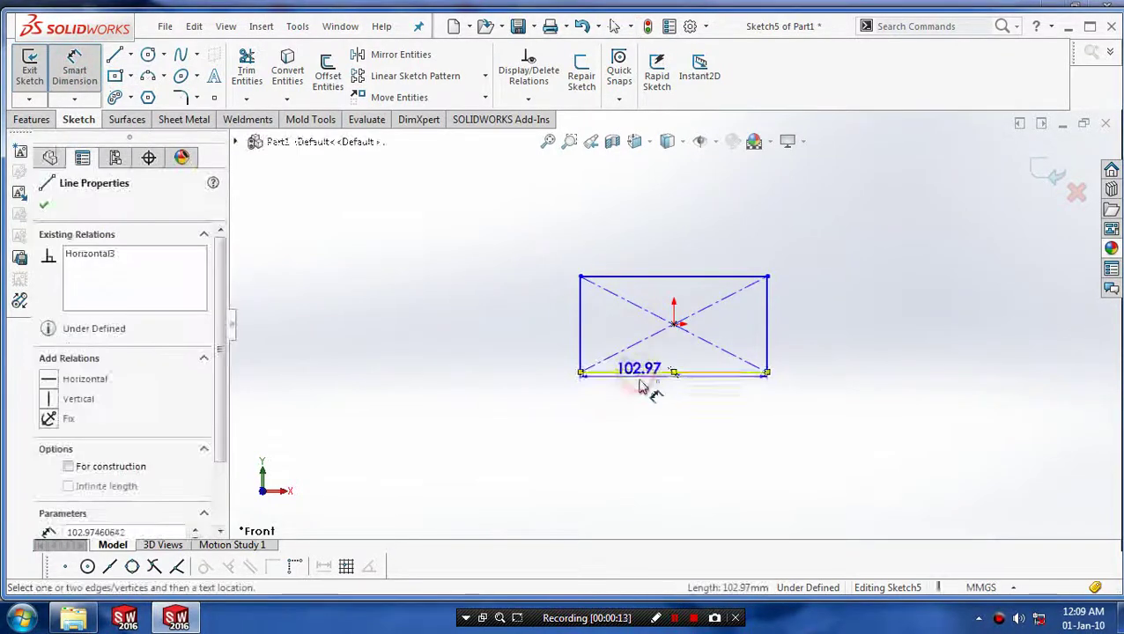
{"action": "left_click", "coordinate": [684, 442]}
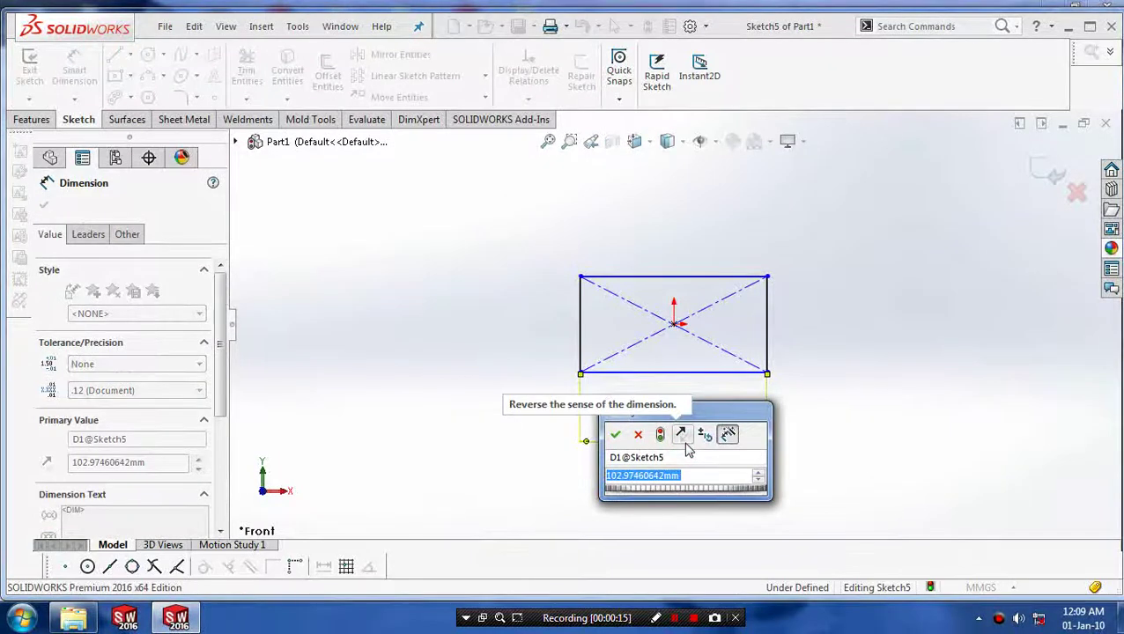
{"action": "type", "text": "105"}
{"action": "key", "text": "Return"}
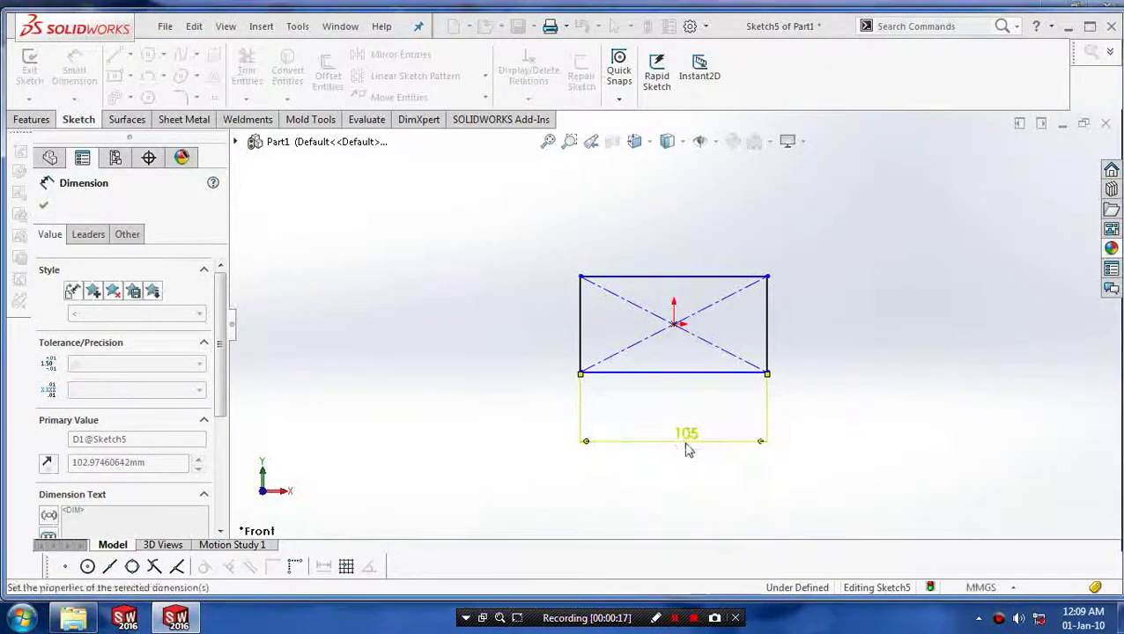
{"action": "left_click", "coordinate": [770, 312]}
{"action": "left_click", "coordinate": [817, 317]}
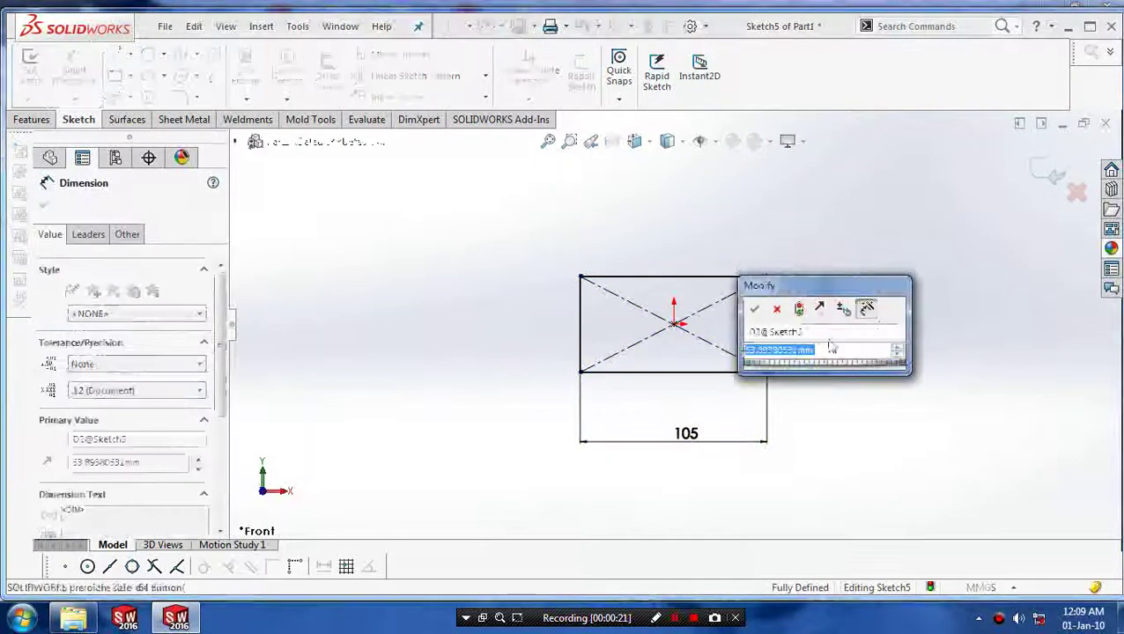
{"action": "type", "text": "55"}
{"action": "key", "text": "Return"}
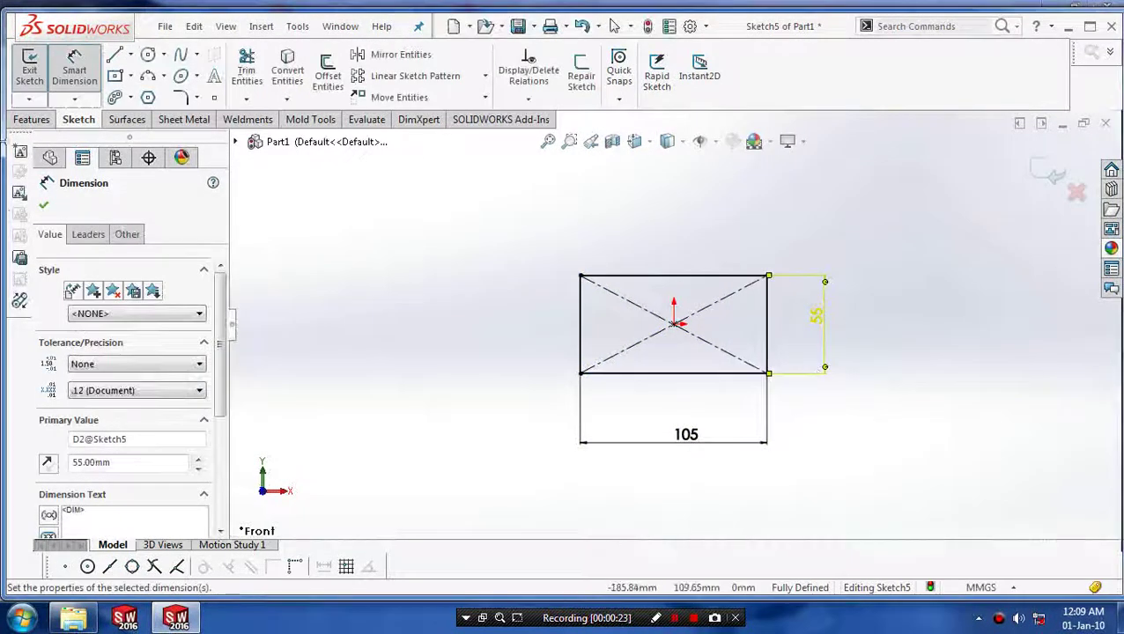
{"action": "left_click", "coordinate": [43, 205]}
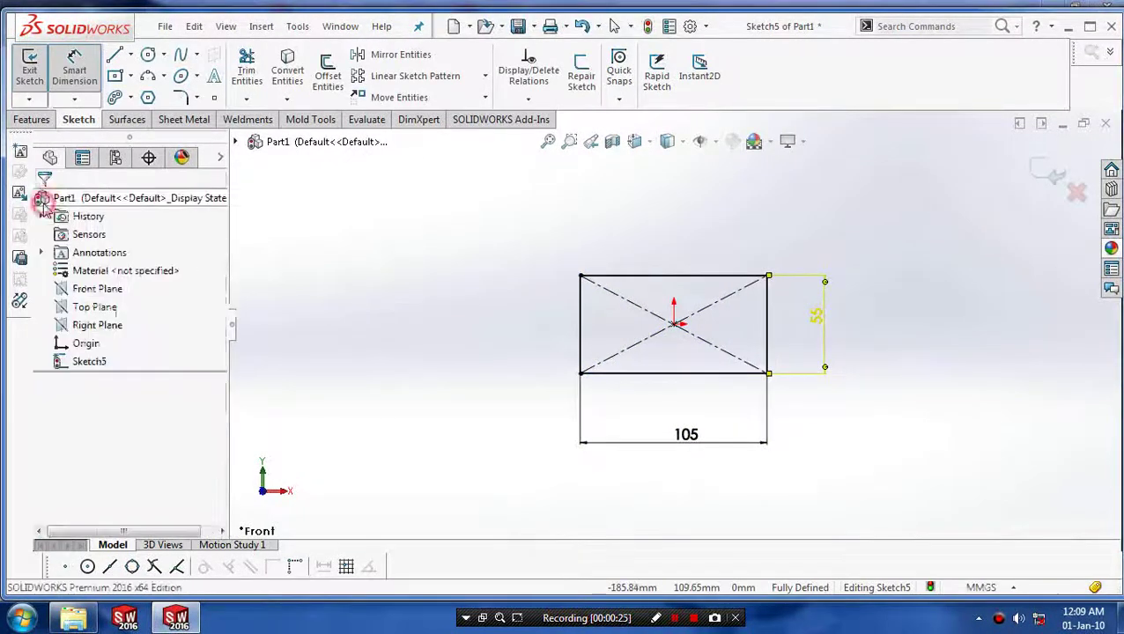
{"action": "left_click", "coordinate": [1057, 171]}
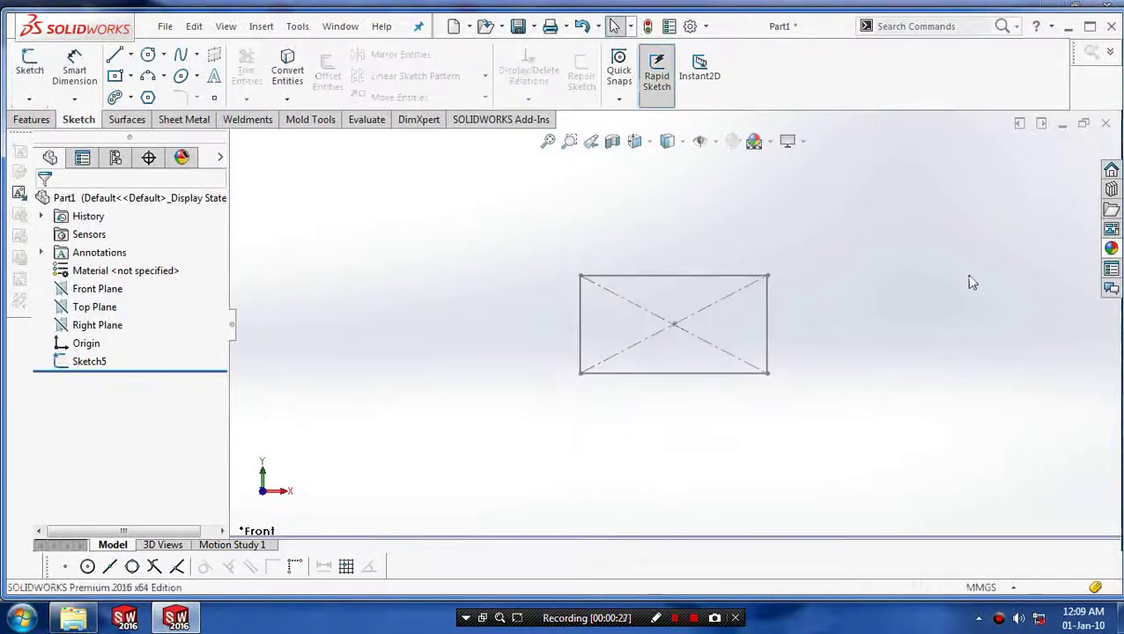
Extrude the rectangle as a surface 150 mm deep with the Mid Plane end condition.
{"action": "left_click", "coordinate": [138, 126]}
{"action": "left_click", "coordinate": [35, 75]}
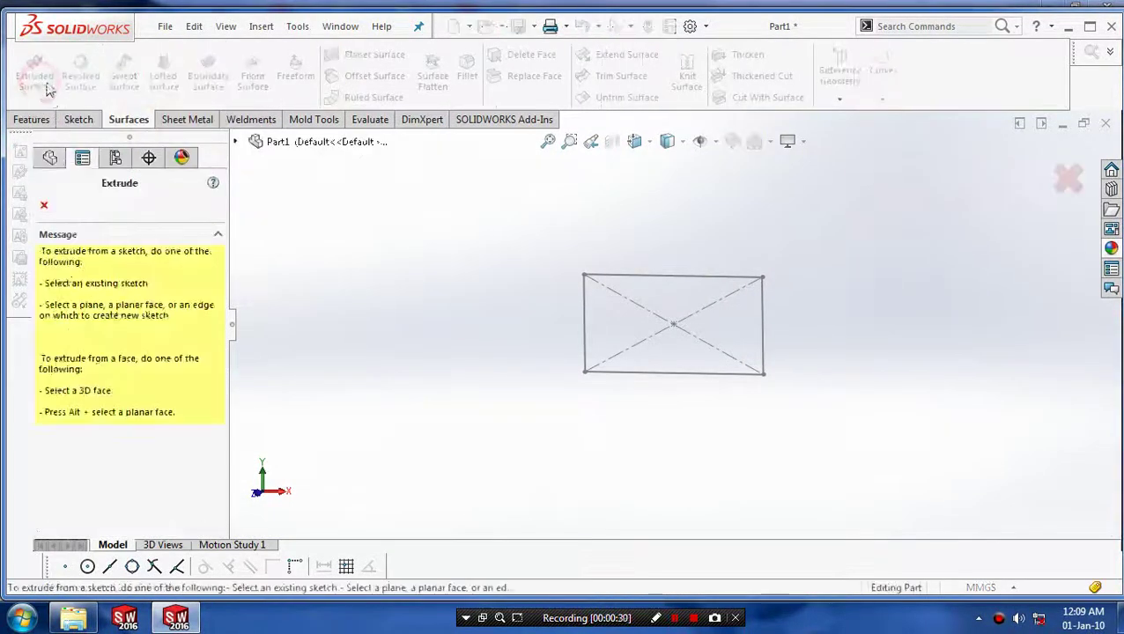
{"action": "left_click", "coordinate": [692, 277]}
{"action": "mouse_move", "coordinate": [678, 352]}
{"action": "middle_mouse_down"}
{"action": "mouse_move", "coordinate": [658, 360]}
{"action": "mouse_move", "coordinate": [647, 403]}
{"action": "middle_mouse_up"}
{"action": "scroll", "coordinate": [638, 414], "scroll_direction": "up", "scroll_amount": 2}
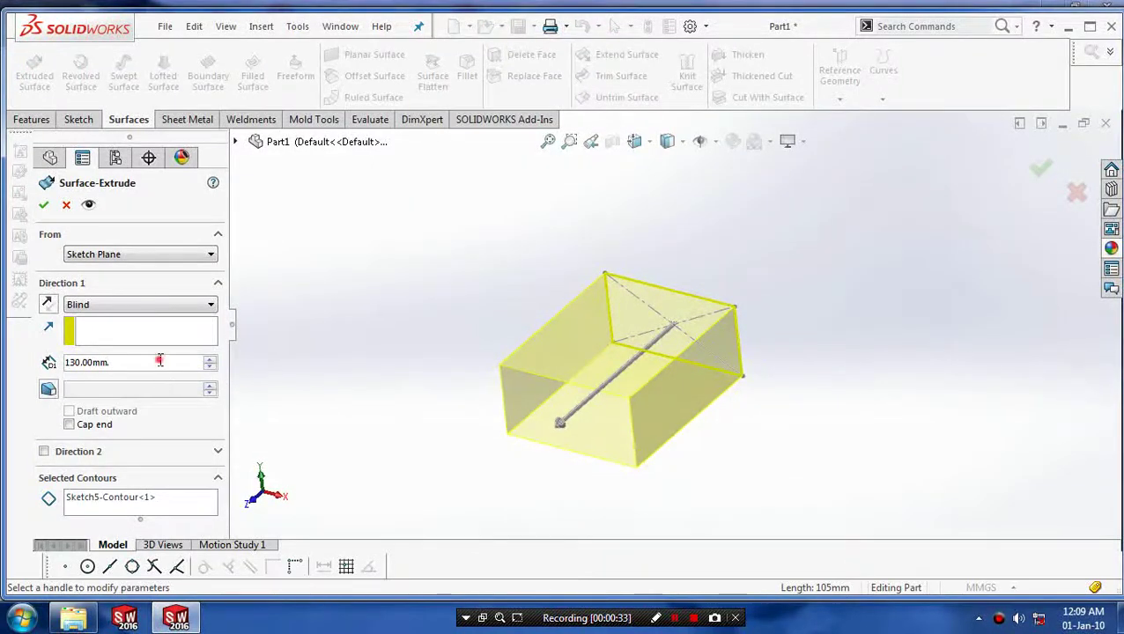
{"action": "scroll", "coordinate": [102, 357], "scroll_direction": "up", "scroll_amount": 1}
{"action": "scroll", "coordinate": [104, 357], "scroll_direction": "up", "scroll_amount": 1}
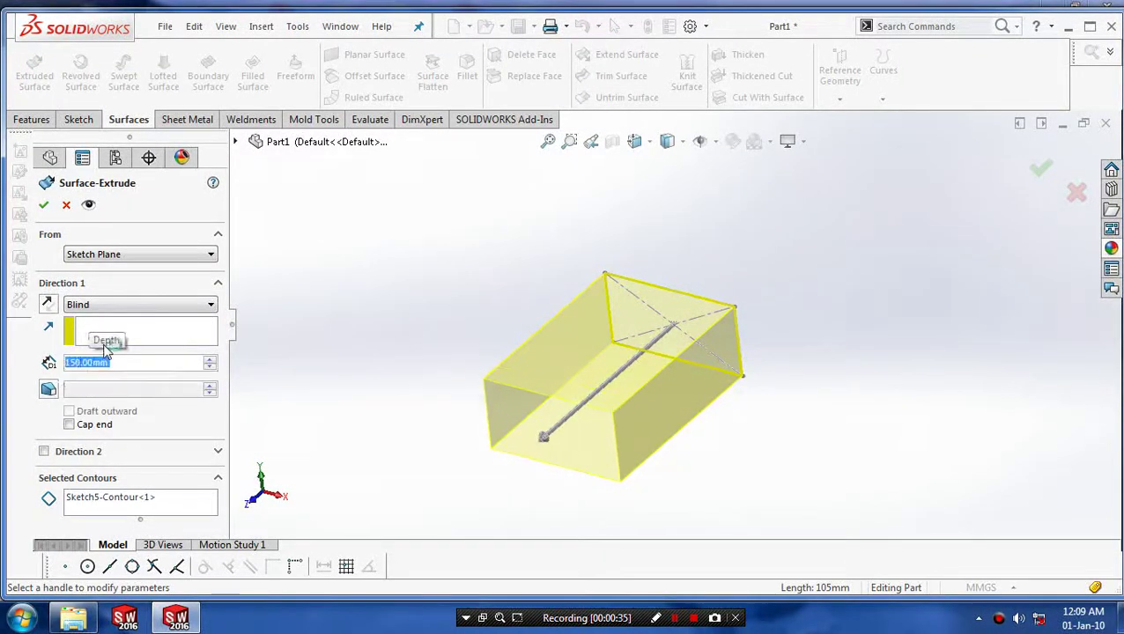
{"action": "left_click", "coordinate": [212, 309]}
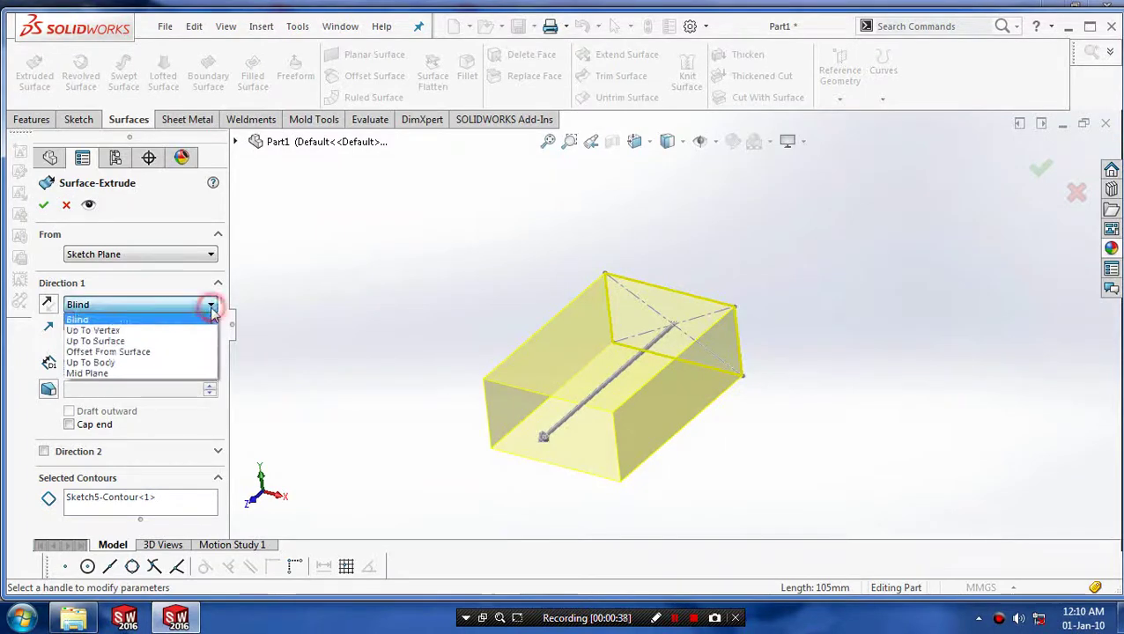
{"action": "left_click", "coordinate": [176, 379]}
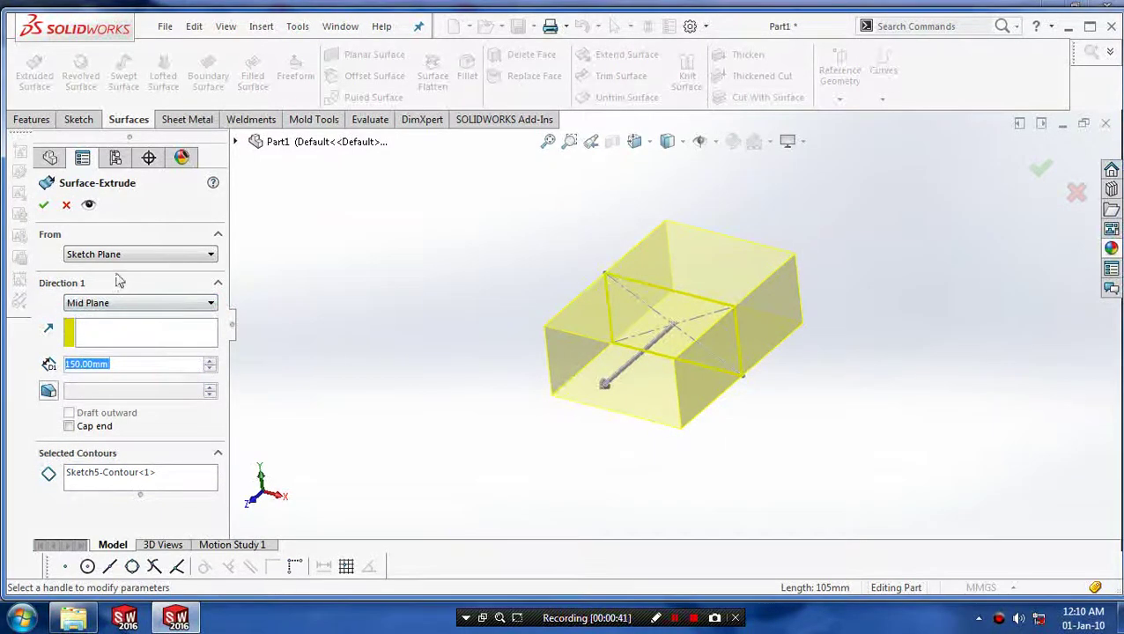
{"action": "left_click", "coordinate": [42, 208]}
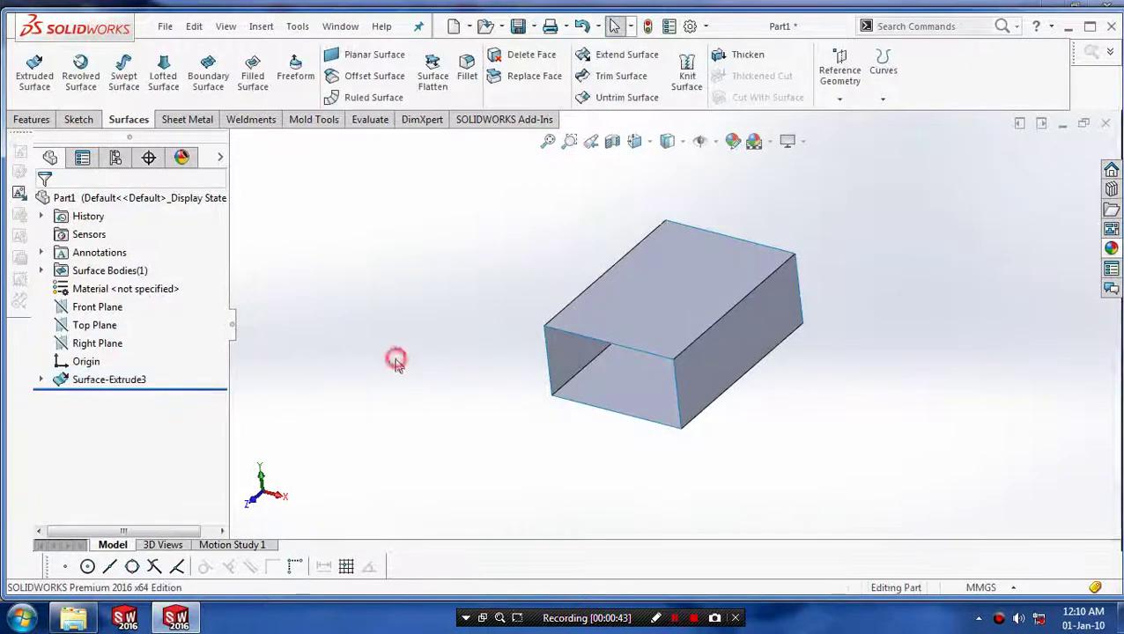
On the Right Plane, viewed normal, draw a horizontal centerline spanning the body.
{"action": "left_click", "coordinate": [97, 342]}
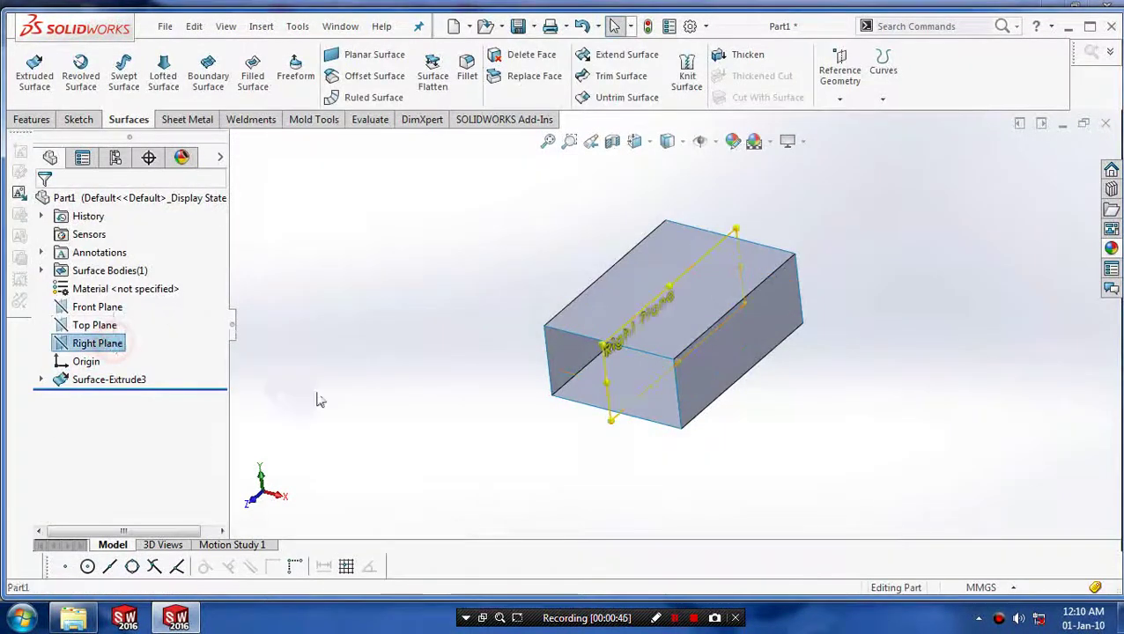
{"action": "mouse_move", "coordinate": [316, 396]}
{"action": "middle_mouse_down"}
{"action": "mouse_move", "coordinate": [364, 338]}
{"action": "mouse_move", "coordinate": [253, 359]}
{"action": "middle_mouse_up"}
{"action": "right_click", "coordinate": [114, 348]}
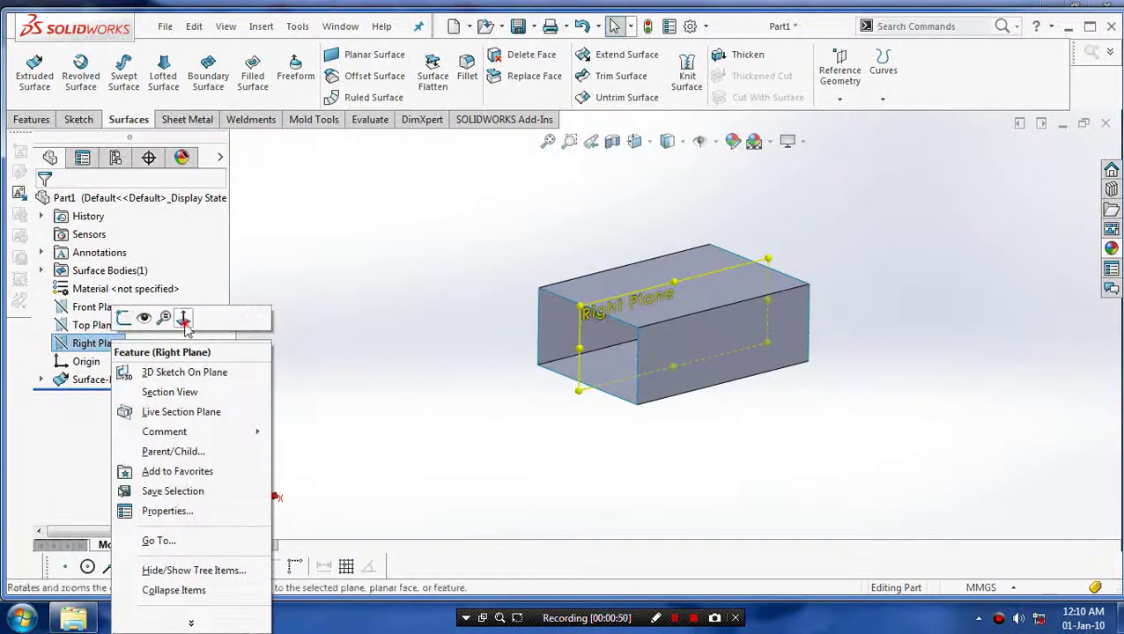
{"action": "left_click", "coordinate": [183, 317]}
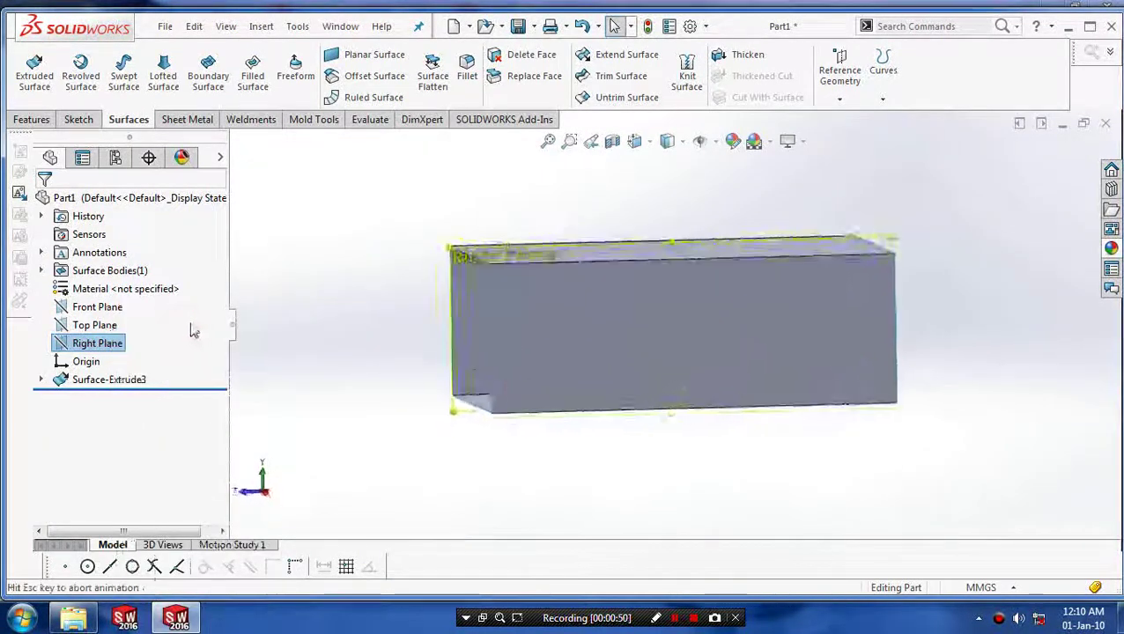
{"action": "left_click", "coordinate": [77, 119]}
{"action": "left_click", "coordinate": [130, 55]}
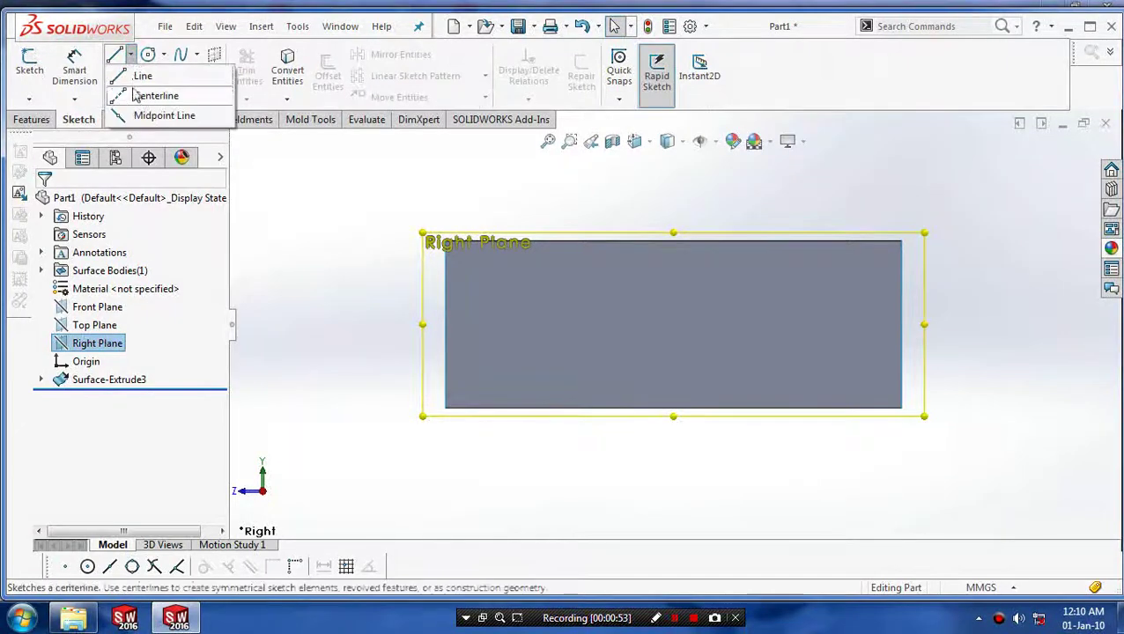
{"action": "left_click", "coordinate": [154, 92]}
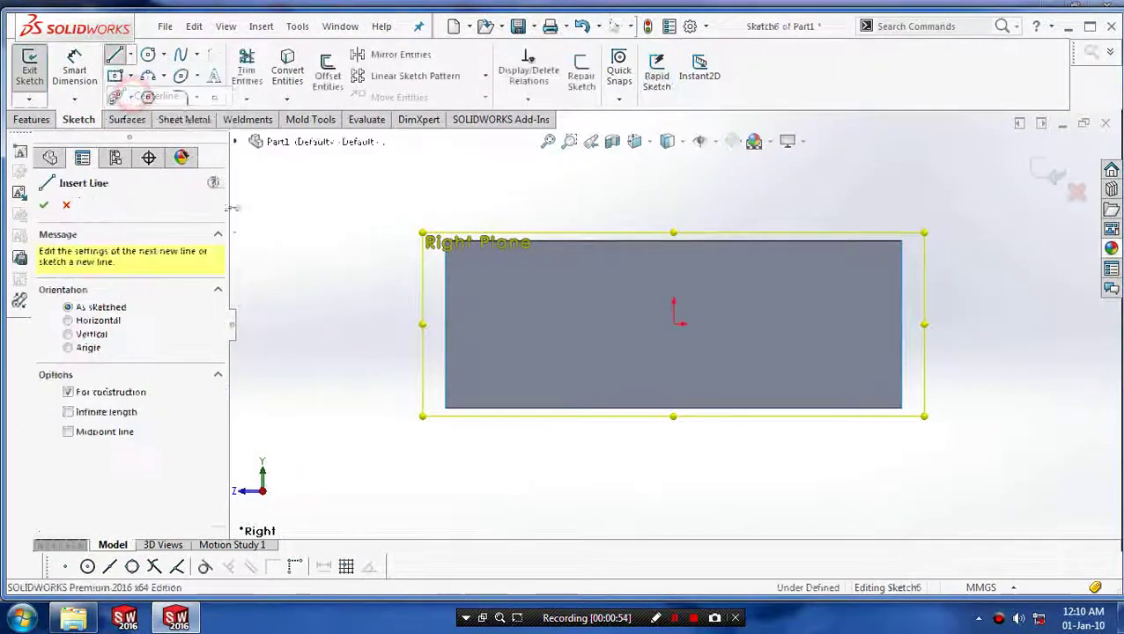
{"action": "left_click", "coordinate": [386, 388]}
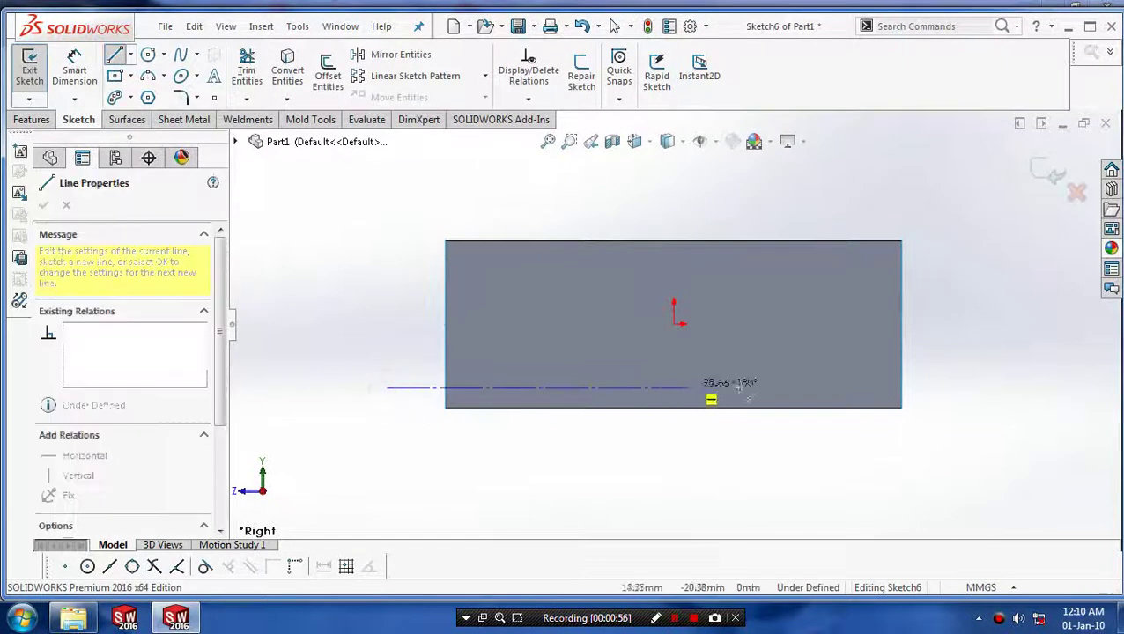
{"action": "left_click", "coordinate": [981, 389]}
{"action": "key", "text": "Escape"}
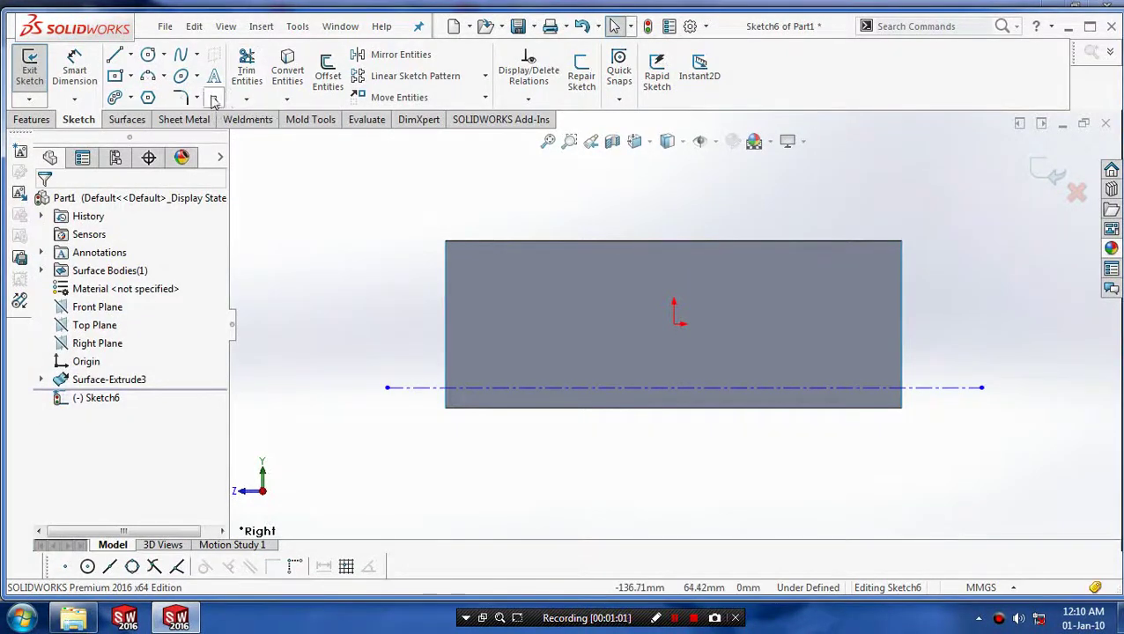
Dimension the centerline 10 mm above the body's bottom edge.
{"action": "left_click", "coordinate": [75, 70]}
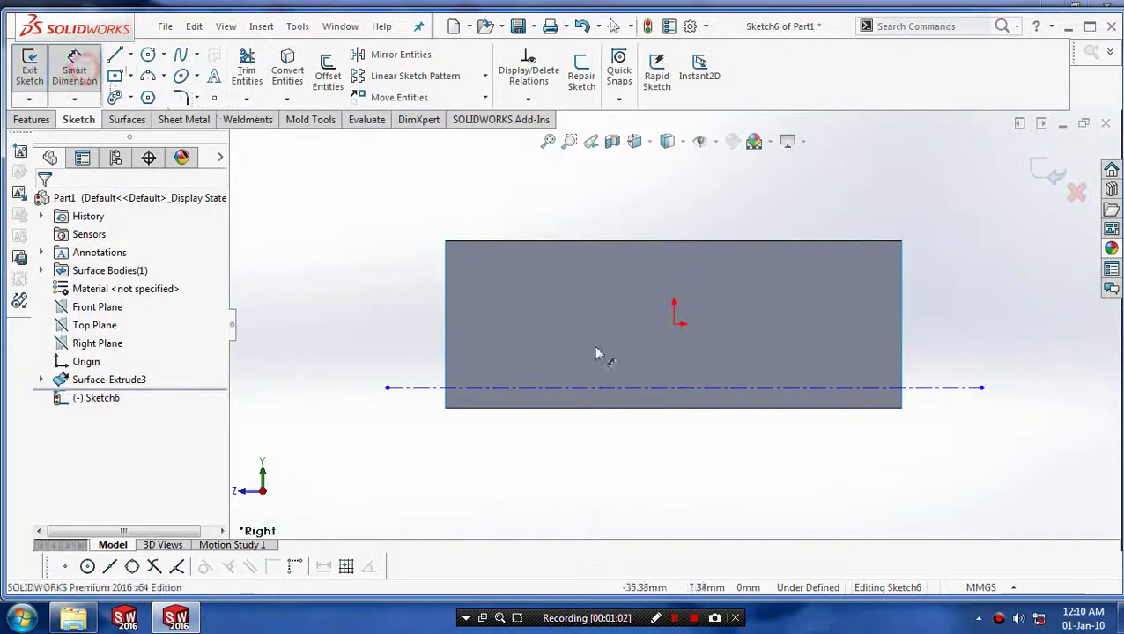
{"action": "left_click", "coordinate": [646, 408]}
{"action": "left_click", "coordinate": [650, 389]}
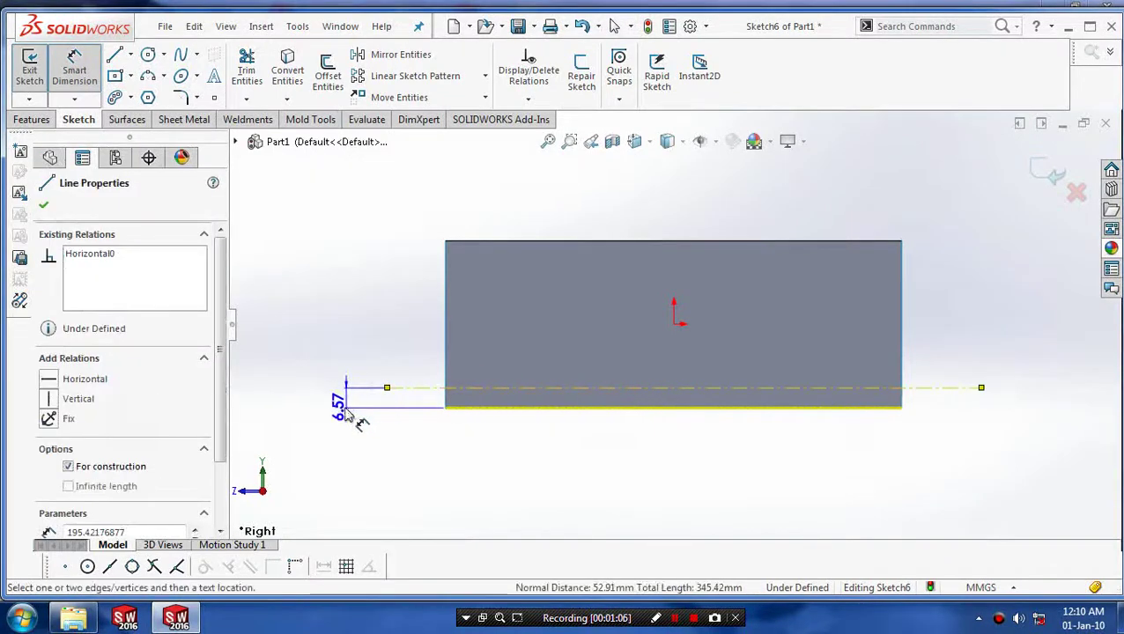
{"action": "left_click", "coordinate": [350, 416]}
{"action": "type", "text": "10"}
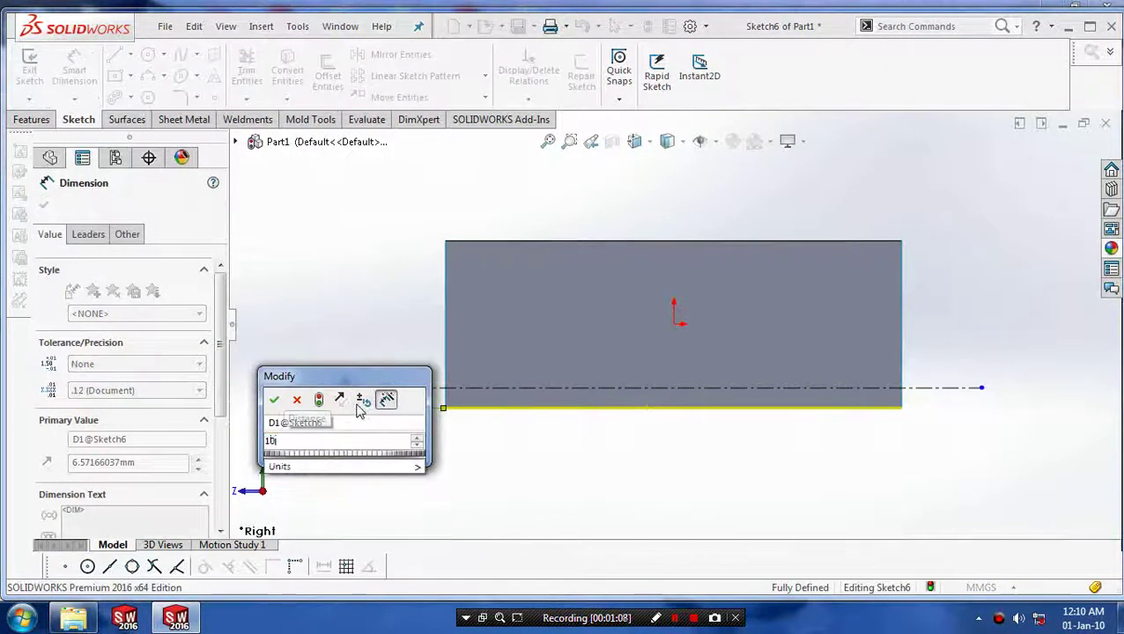
{"action": "key", "text": "Return"}
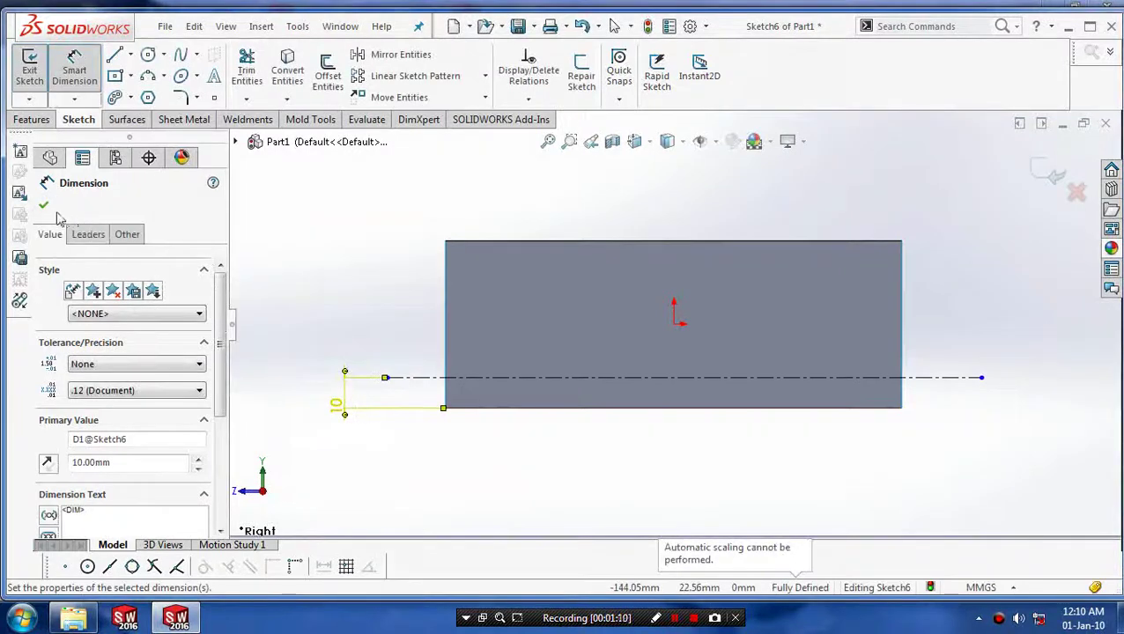
{"action": "left_click", "coordinate": [43, 205]}
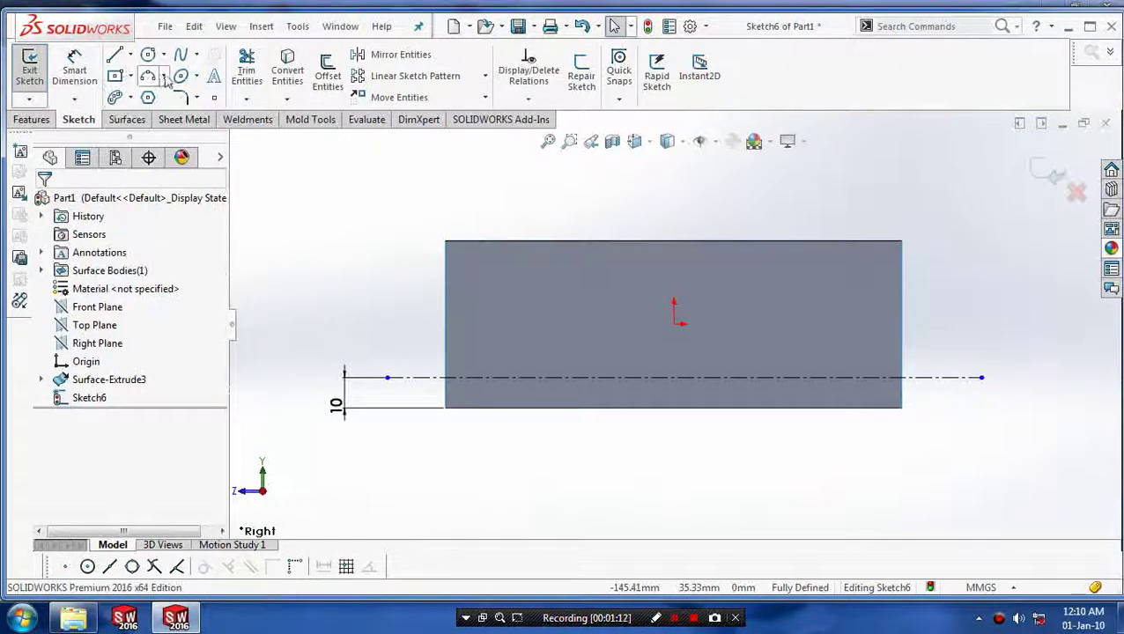
{"action": "left_click", "coordinate": [197, 55]}
Draw a spline arching from the centerline's left side up near the top and back down, then exit Sketch6.
{"action": "left_click", "coordinate": [211, 74]}
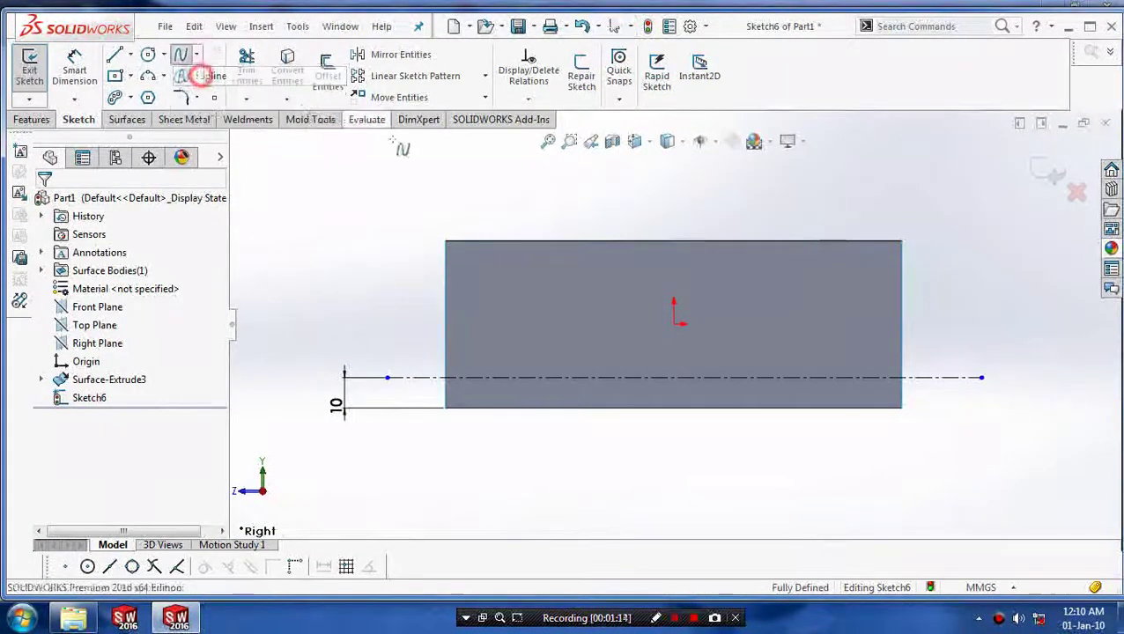
{"action": "left_click", "coordinate": [427, 377]}
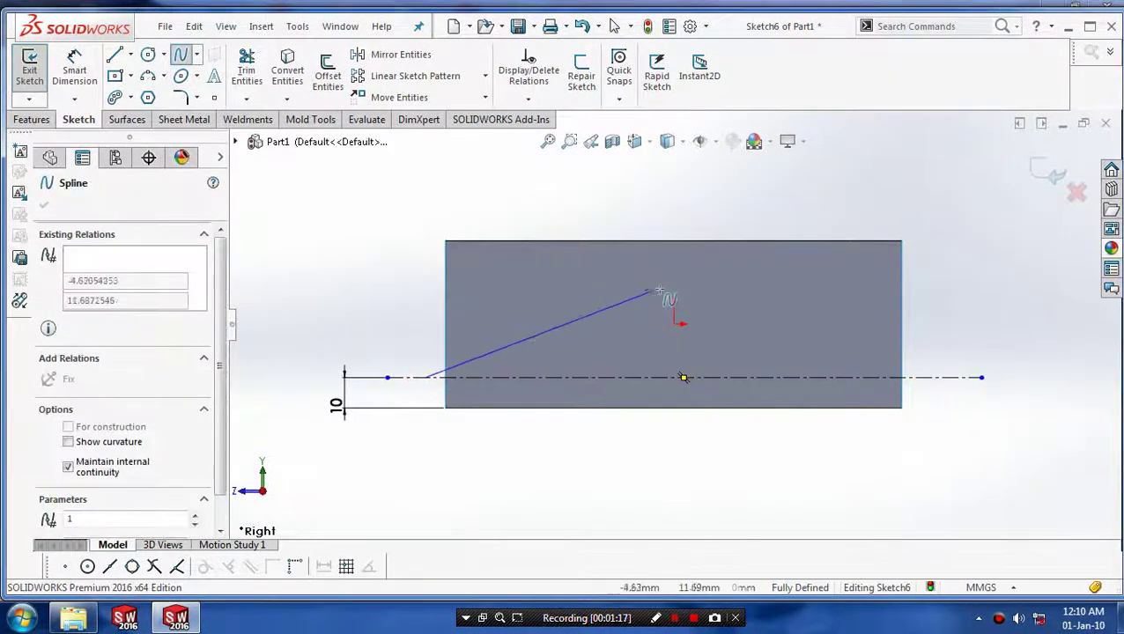
{"action": "left_click", "coordinate": [691, 276]}
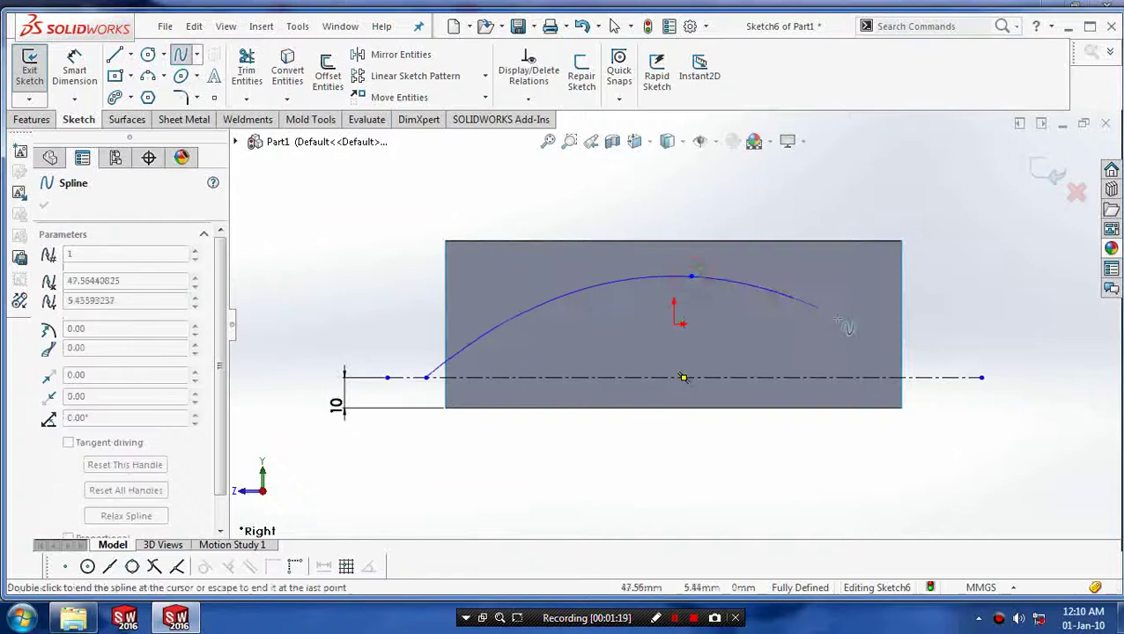
{"action": "double_click", "coordinate": [918, 377]}
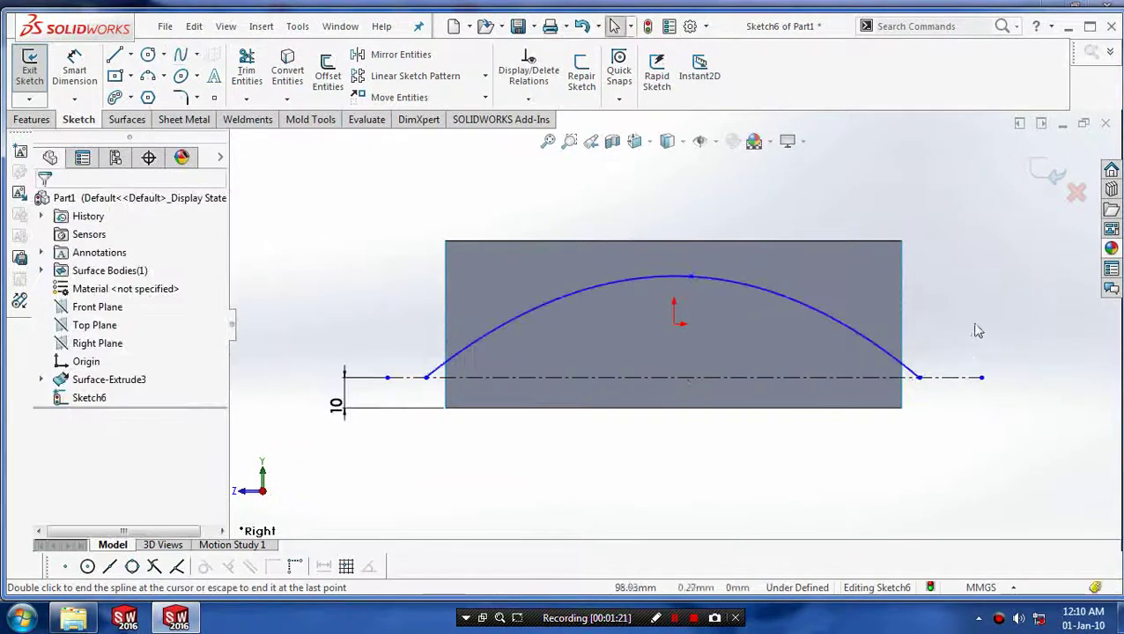
{"action": "left_click", "coordinate": [1046, 181]}
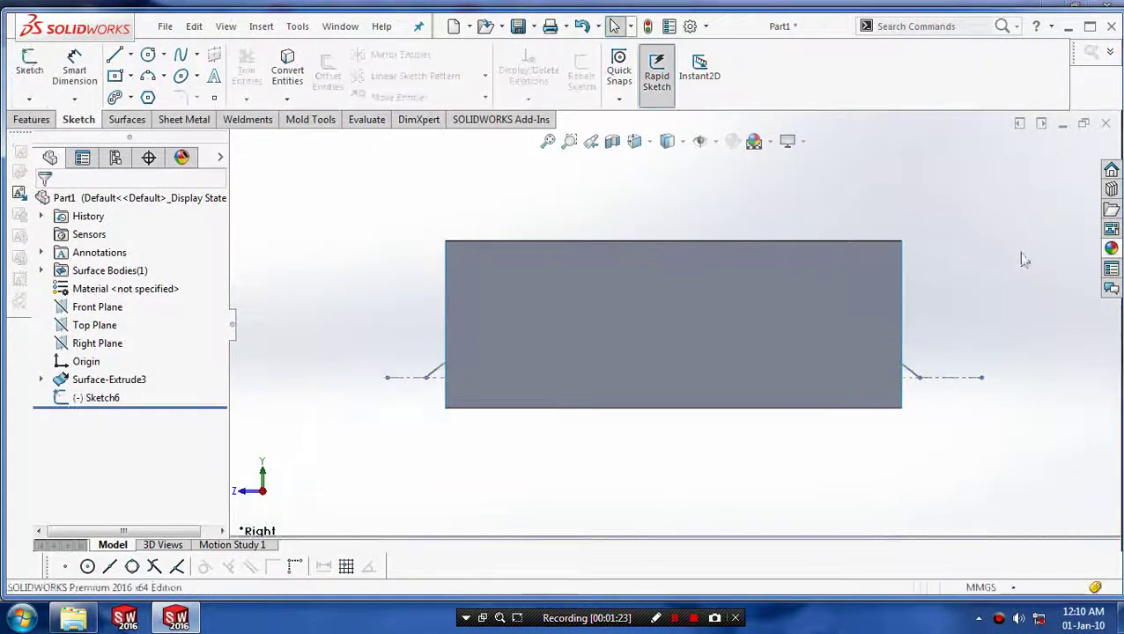
{"action": "mouse_move", "coordinate": [1022, 258]}
{"action": "middle_mouse_down"}
{"action": "mouse_move", "coordinate": [961, 349]}
{"action": "mouse_move", "coordinate": [960, 339]}
{"action": "mouse_move", "coordinate": [970, 359]}
{"action": "middle_mouse_up"}
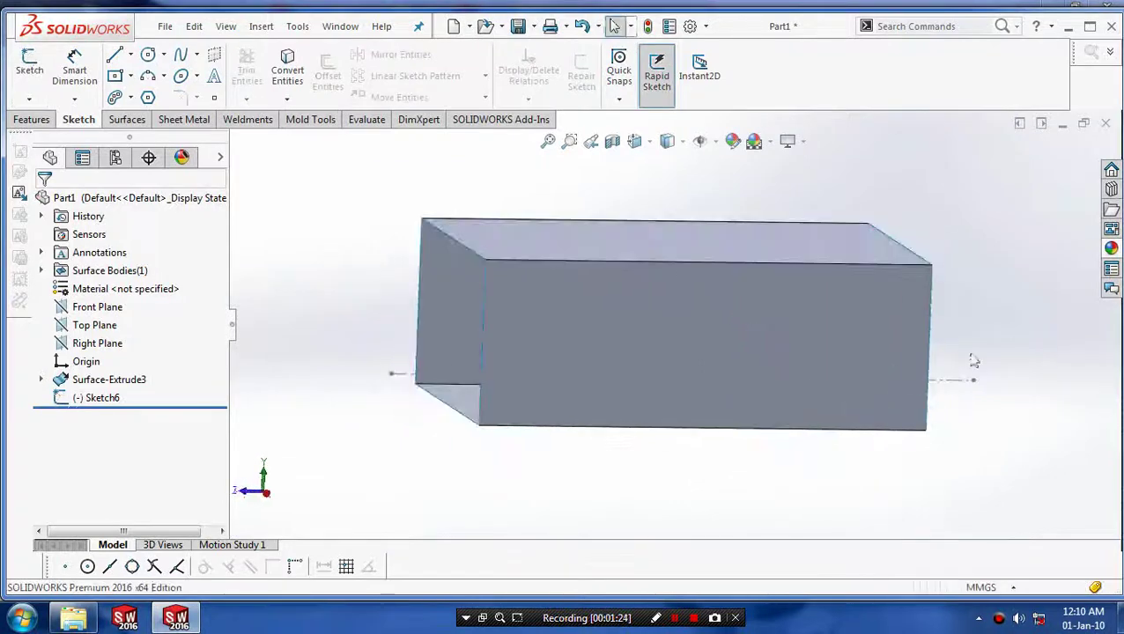
Start a new sketch on the box's end face, viewed normal to it.
{"action": "left_click", "coordinate": [870, 376]}
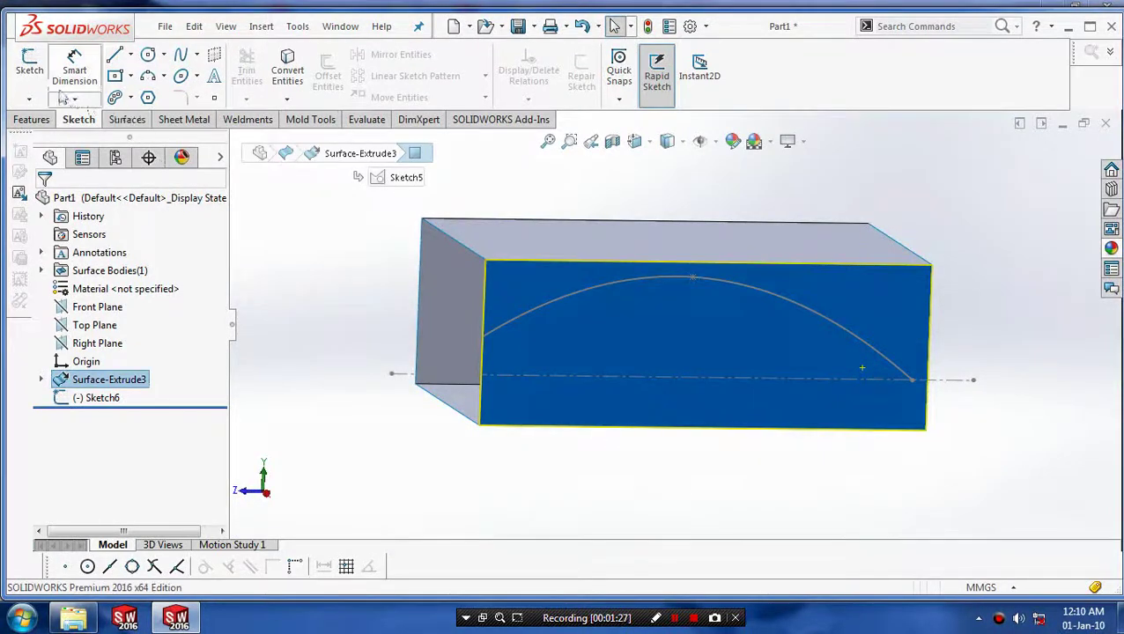
{"action": "left_click", "coordinate": [29, 66]}
{"action": "key", "text": "space"}
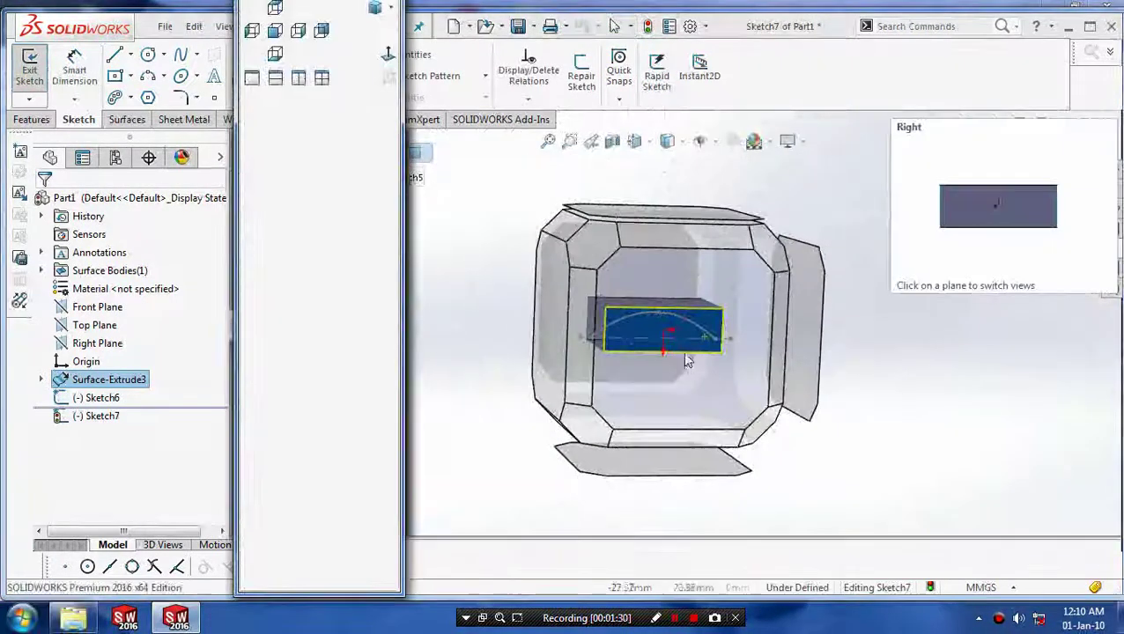
{"action": "left_click", "coordinate": [679, 339]}
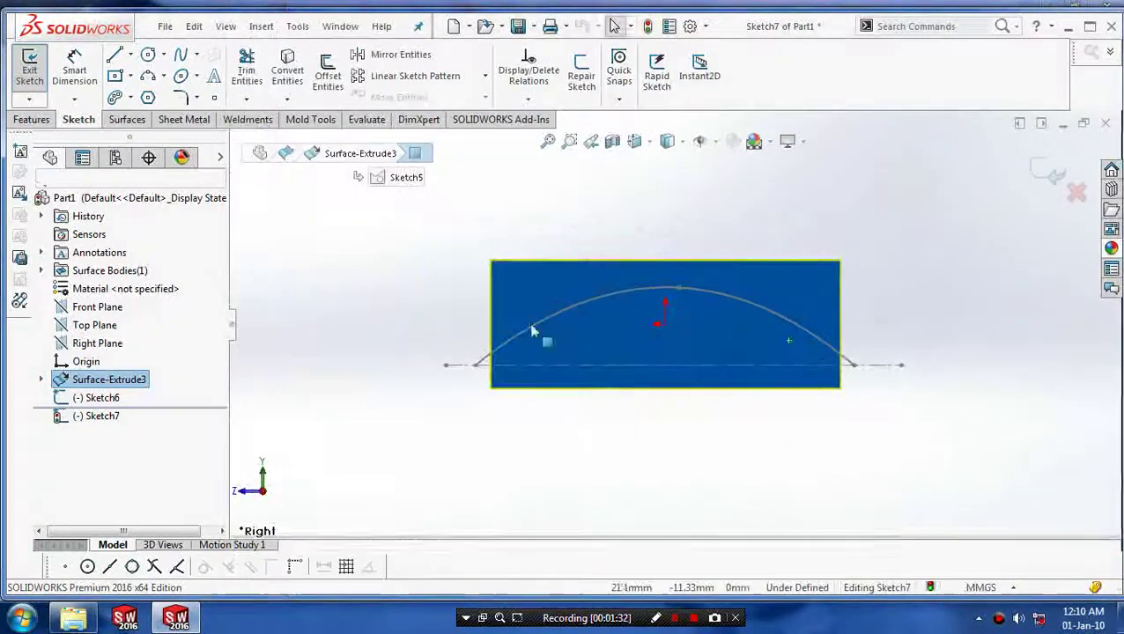
Draw an arched spline from the left end point through a top peak to the right end point.
{"action": "left_click", "coordinate": [198, 56]}
{"action": "left_click", "coordinate": [203, 76]}
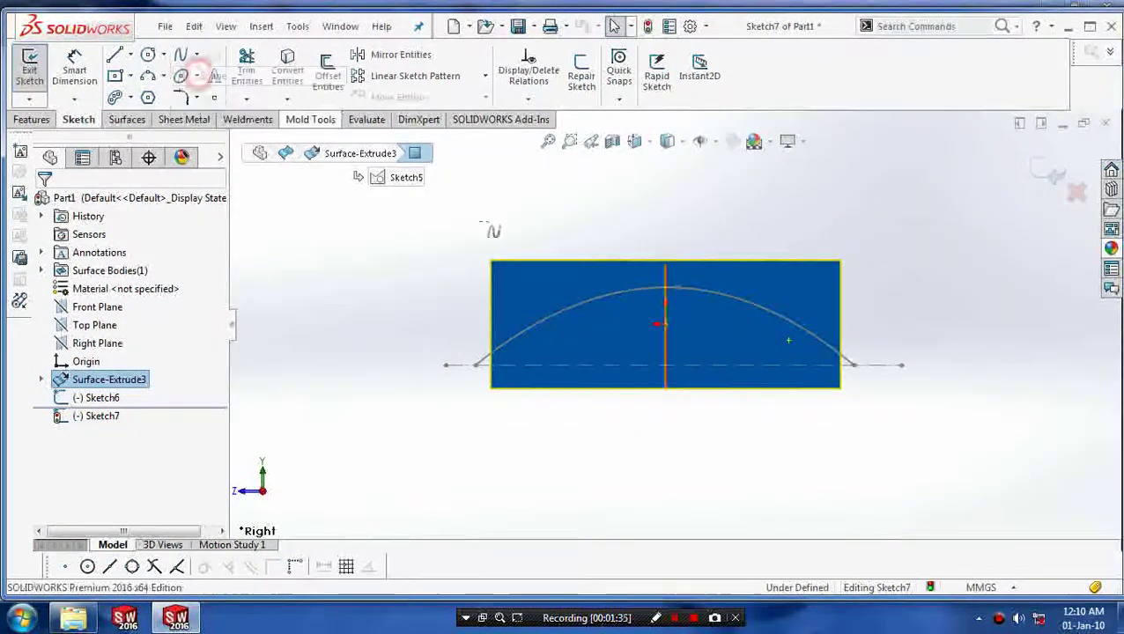
{"action": "left_click", "coordinate": [476, 364]}
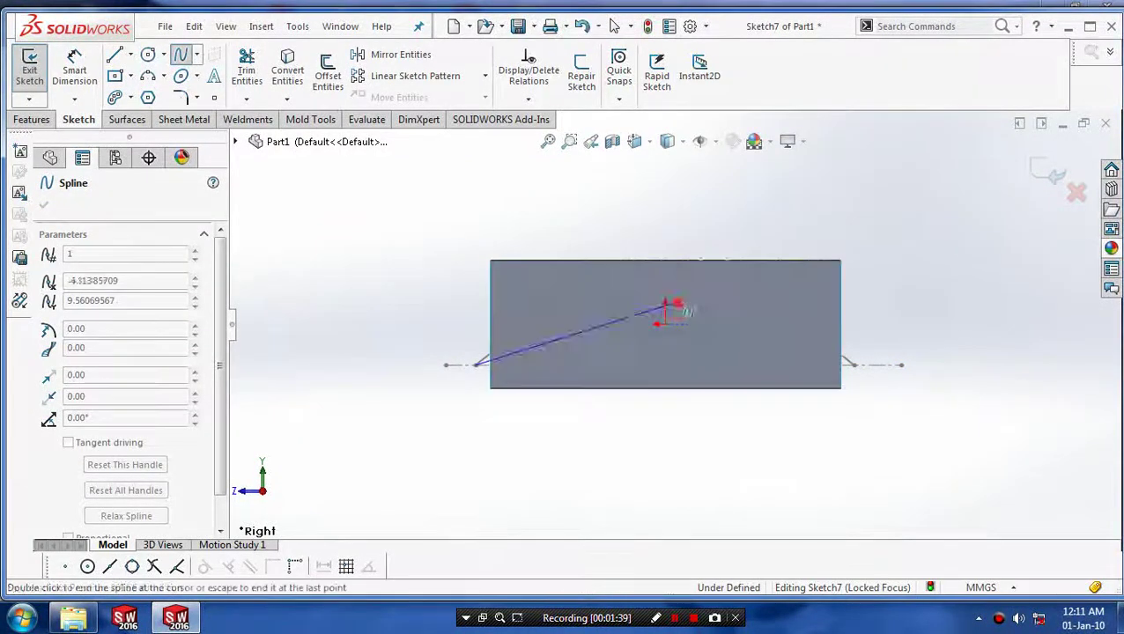
{"action": "left_click", "coordinate": [676, 303]}
{"action": "left_click", "coordinate": [853, 364]}
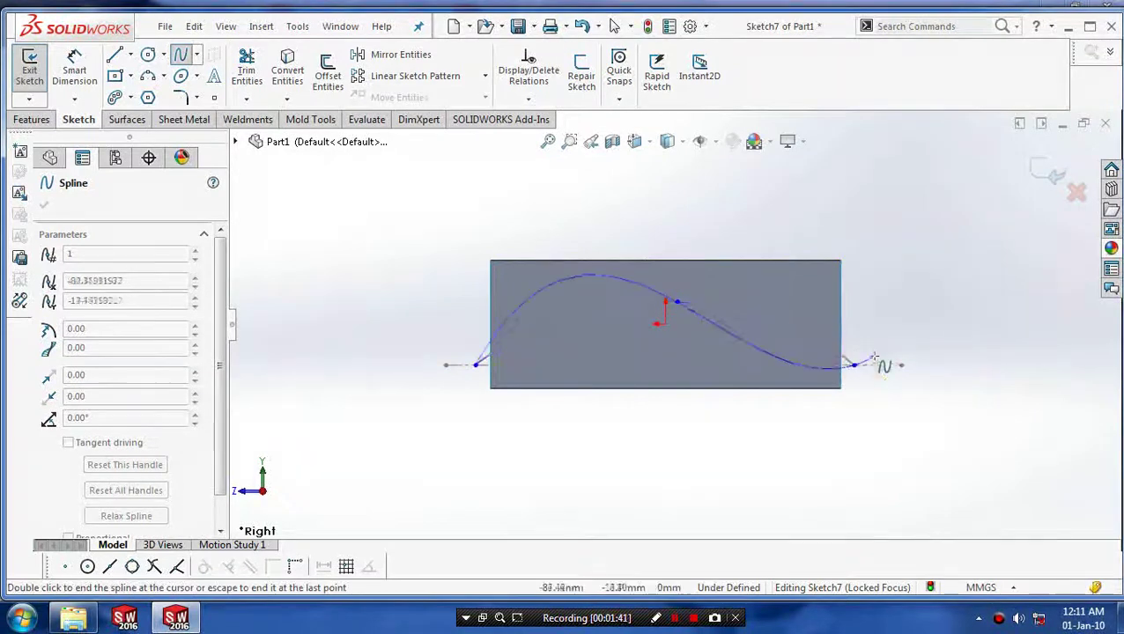
{"action": "key", "text": "Escape"}
Exit Sketch7 and start a new sketch on the opposite end face, viewed normal to it.
{"action": "left_click", "coordinate": [1044, 174]}
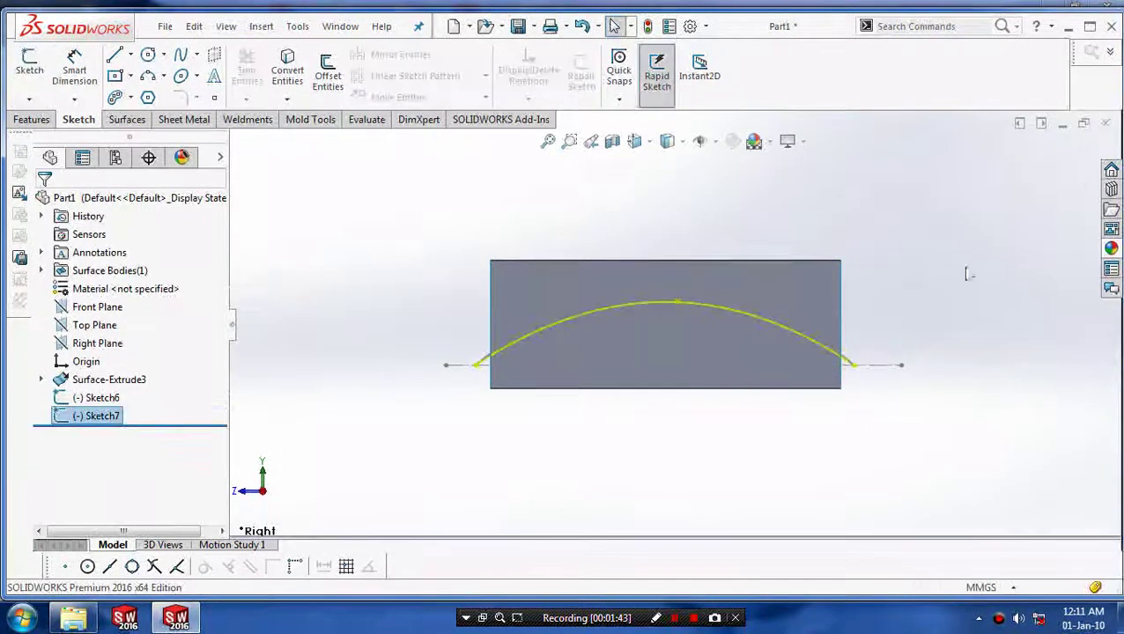
{"action": "mouse_move", "coordinate": [967, 271]}
{"action": "middle_mouse_down"}
{"action": "mouse_move", "coordinate": [898, 371]}
{"action": "mouse_move", "coordinate": [800, 376]}
{"action": "mouse_move", "coordinate": [771, 401]}
{"action": "middle_mouse_up"}
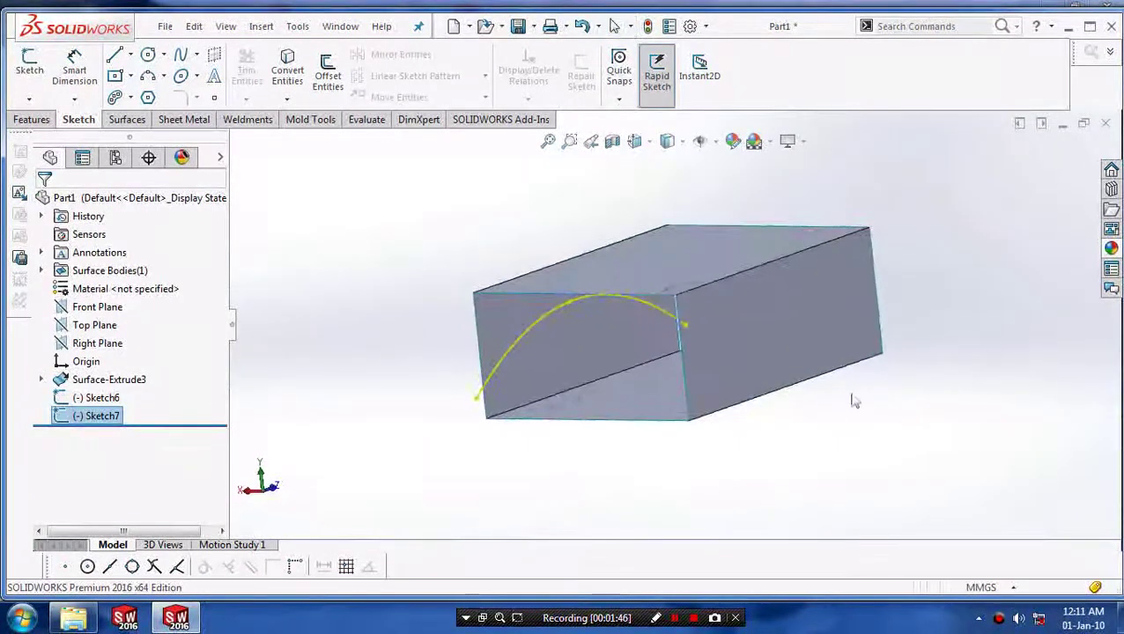
{"action": "left_click", "coordinate": [881, 390]}
{"action": "left_click", "coordinate": [724, 351]}
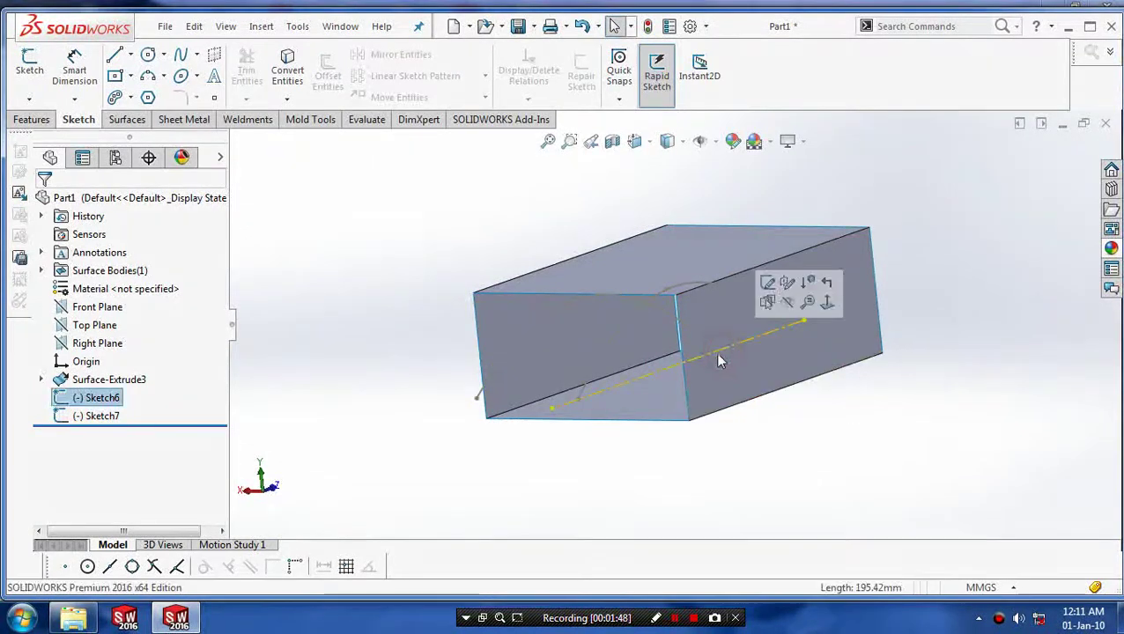
{"action": "left_click", "coordinate": [768, 367]}
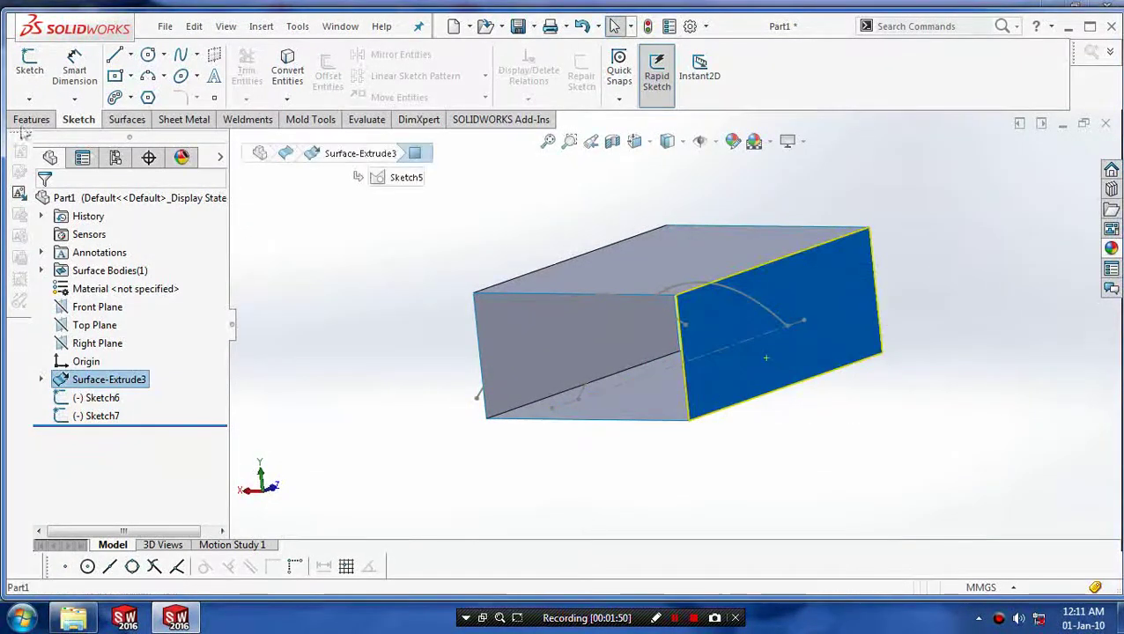
{"action": "key", "text": "space"}
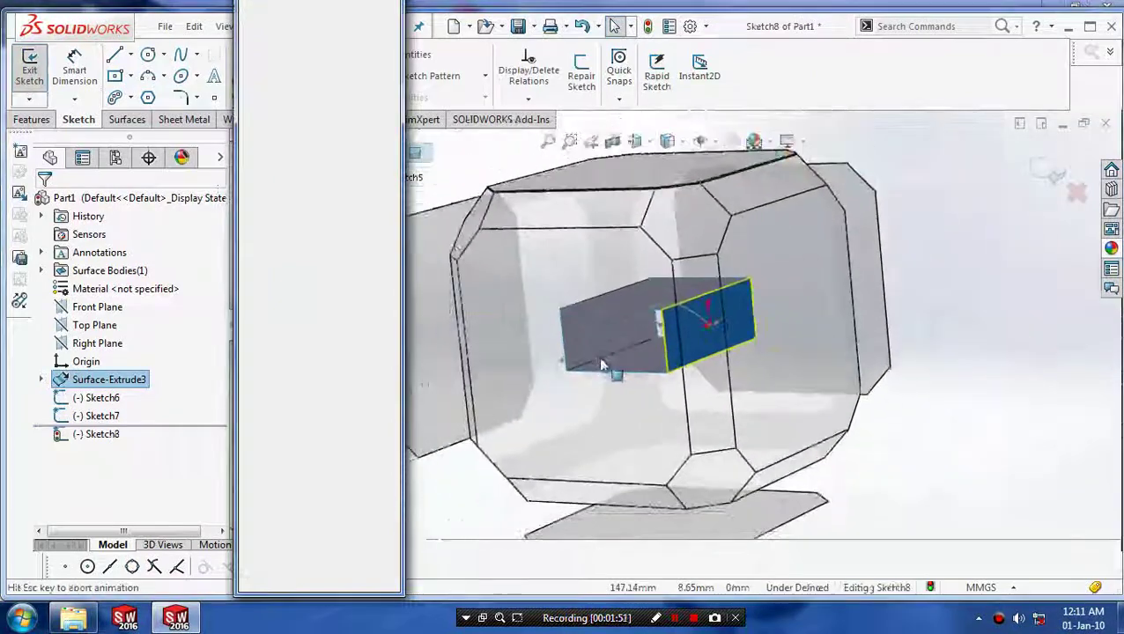
{"action": "left_click", "coordinate": [734, 330]}
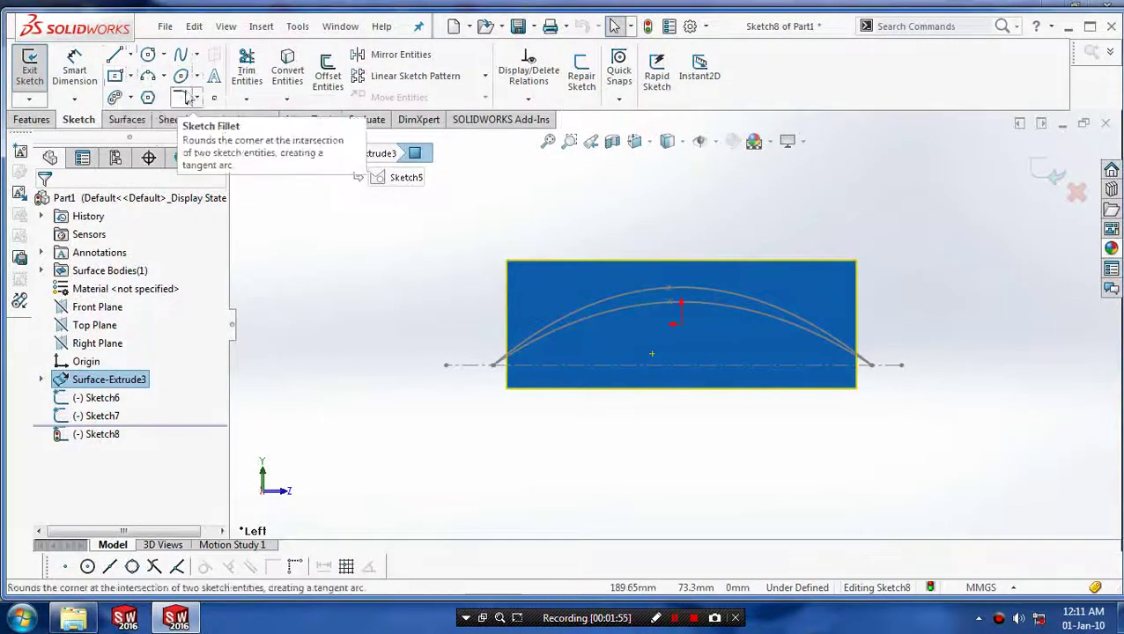
Draw an arched spline from the left end point over the top peak to the right end point, then exit Sketch8.
{"action": "left_click", "coordinate": [196, 56]}
{"action": "left_click", "coordinate": [211, 76]}
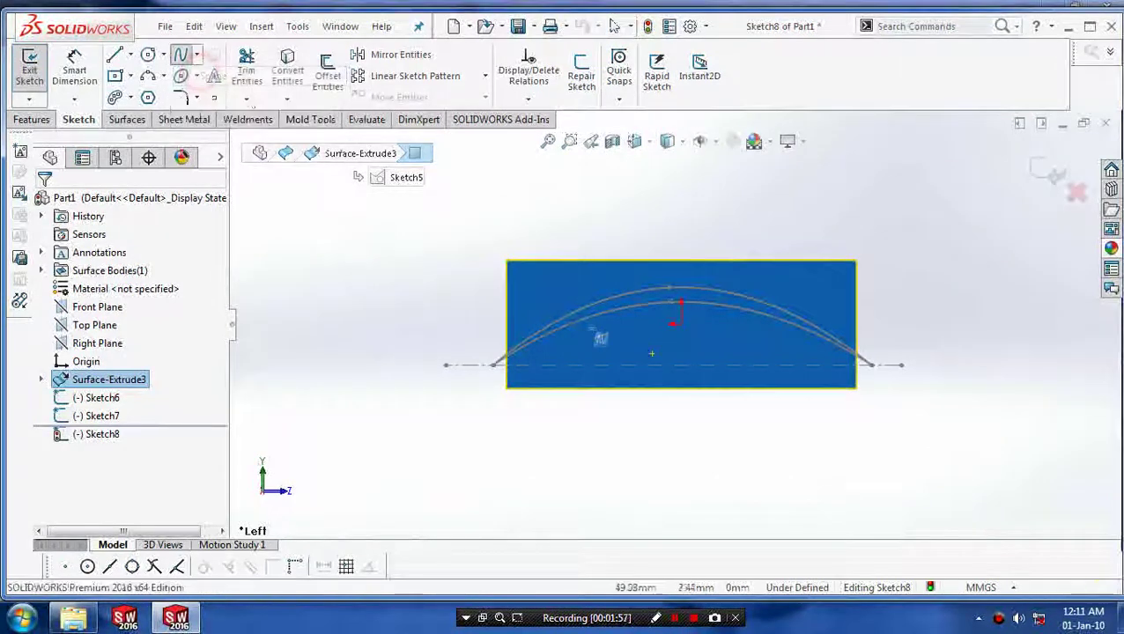
{"action": "left_click", "coordinate": [493, 364]}
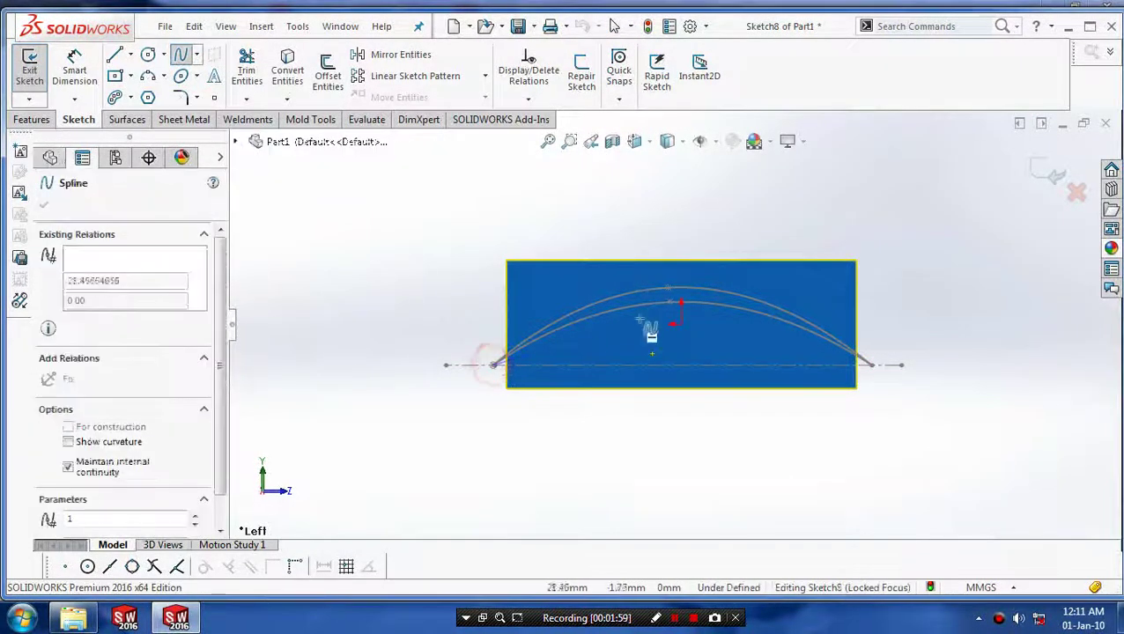
{"action": "left_click", "coordinate": [680, 303]}
{"action": "double_click", "coordinate": [872, 365]}
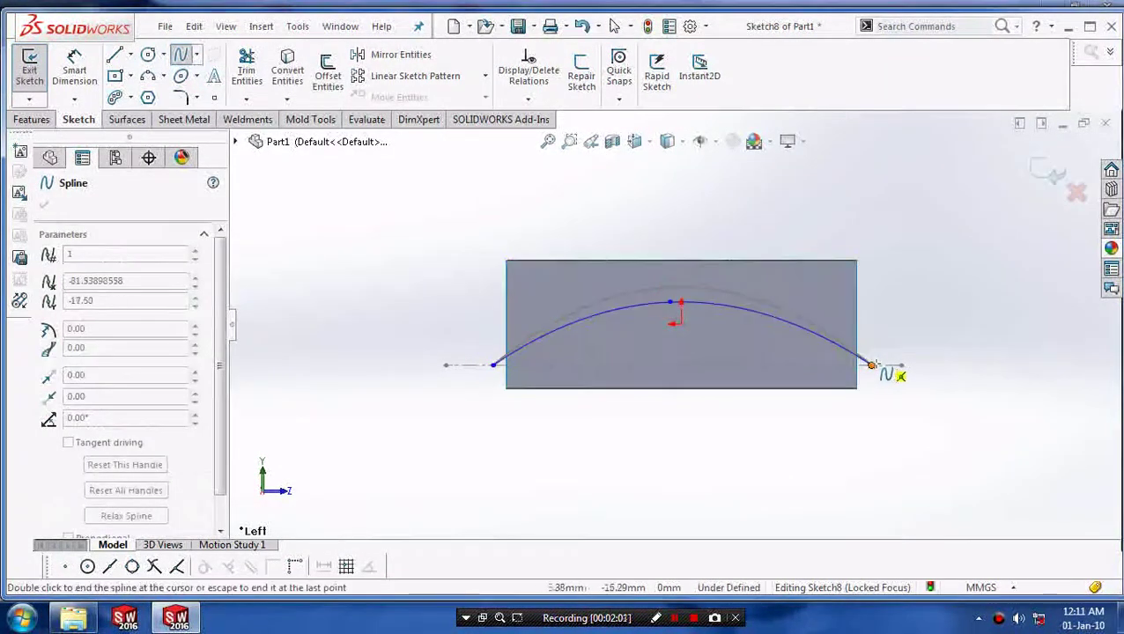
{"action": "key", "text": "Escape"}
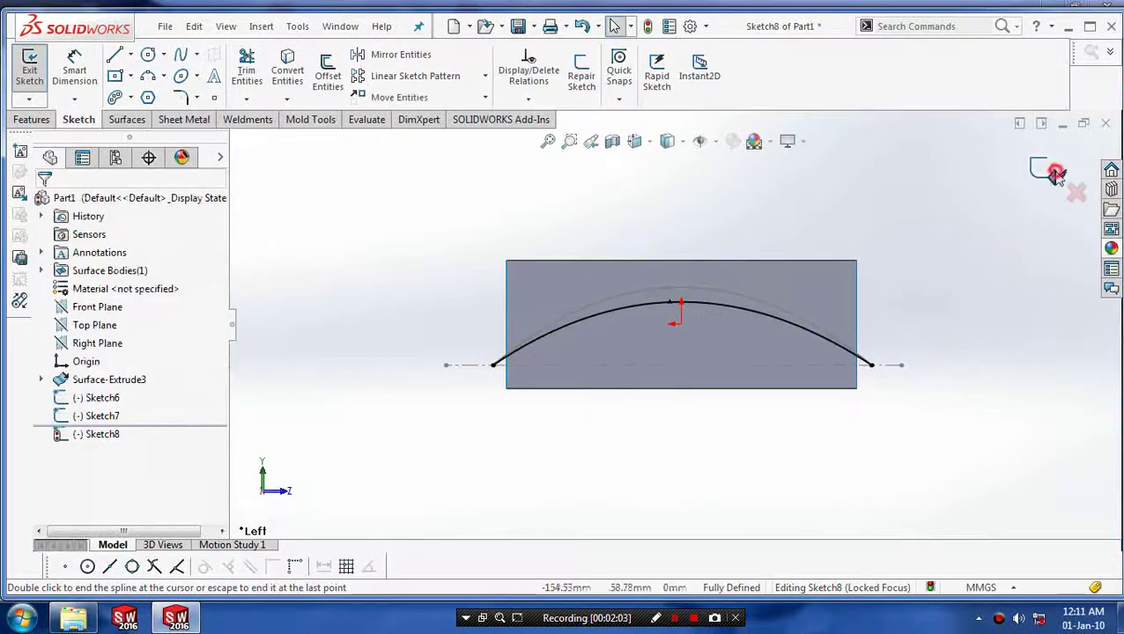
{"action": "left_click", "coordinate": [1056, 173]}
{"action": "mouse_move", "coordinate": [719, 474]}
{"action": "middle_mouse_down"}
{"action": "mouse_move", "coordinate": [828, 474]}
{"action": "mouse_move", "coordinate": [774, 464]}
{"action": "mouse_move", "coordinate": [766, 484]}
{"action": "middle_mouse_up"}
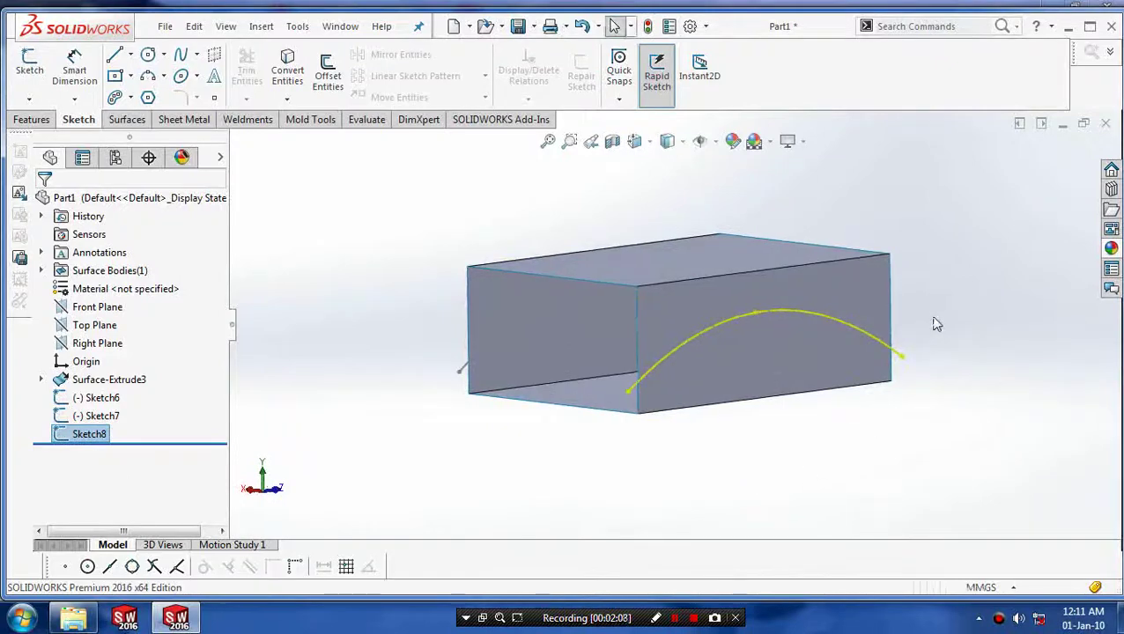
Set up a Lofted Surface with profiles Sketch7, Sketch6 and Sketch8 in that order.
{"action": "left_click", "coordinate": [139, 124]}
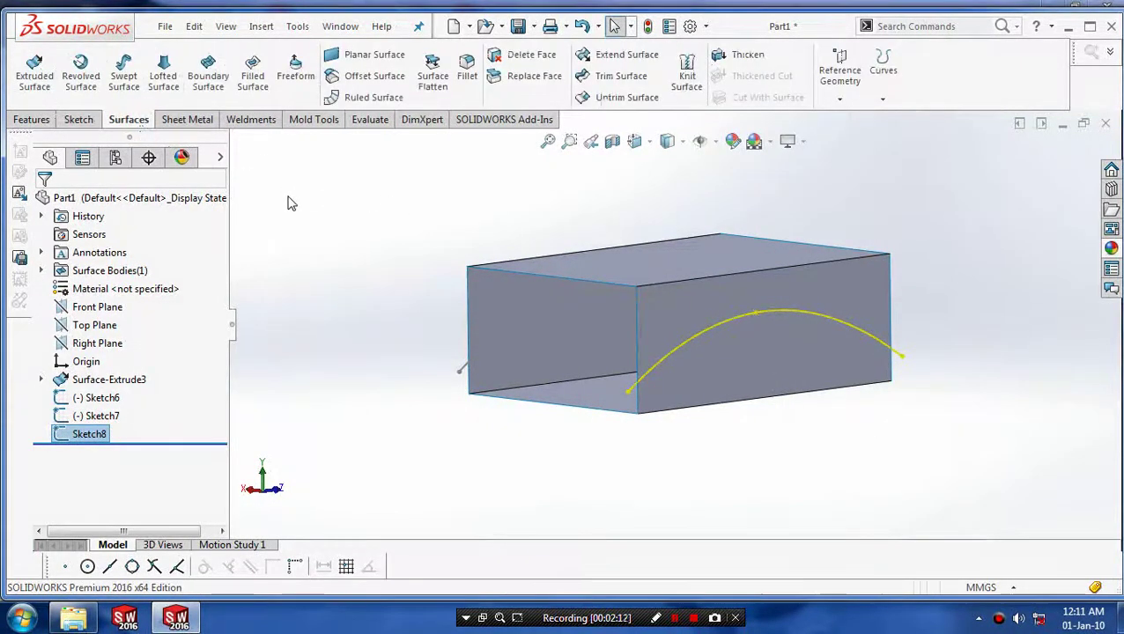
{"action": "left_click", "coordinate": [162, 77]}
{"action": "middle_click_drag", "start_coordinate": [368, 326], "coordinate": [408, 333]}
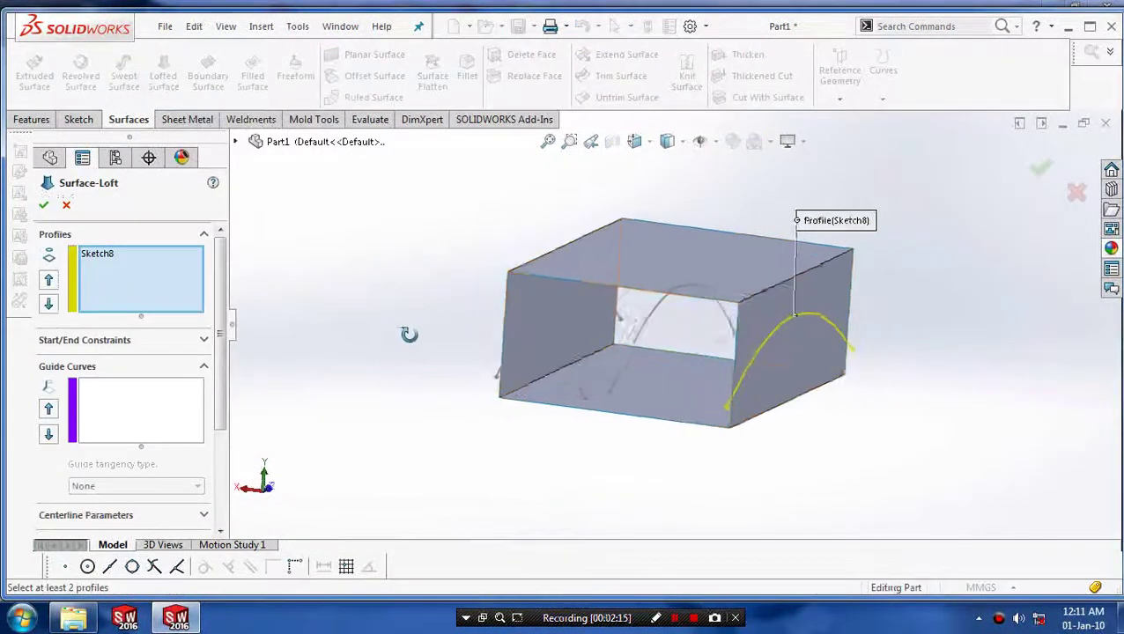
{"action": "left_click", "coordinate": [540, 313]}
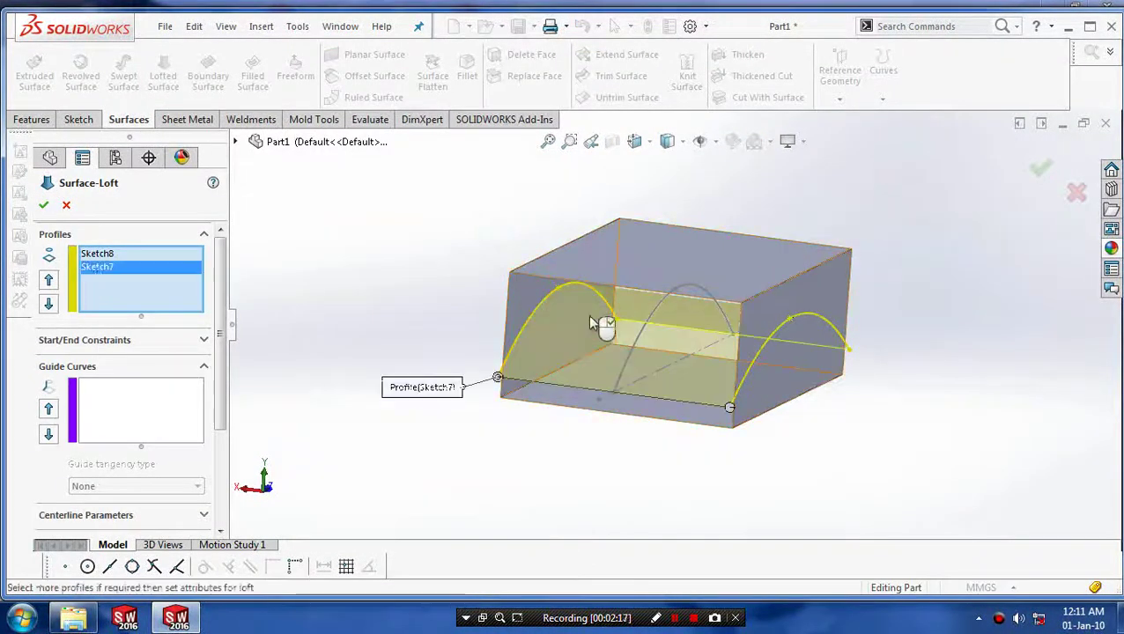
{"action": "left_click", "coordinate": [642, 341]}
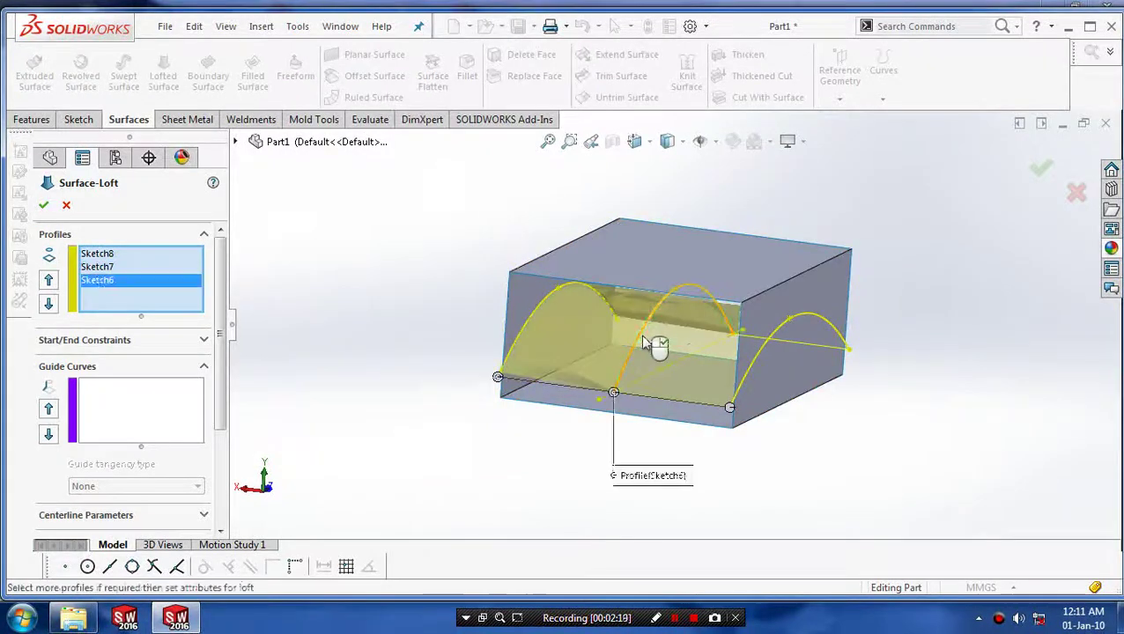
{"action": "left_click", "coordinate": [760, 346]}
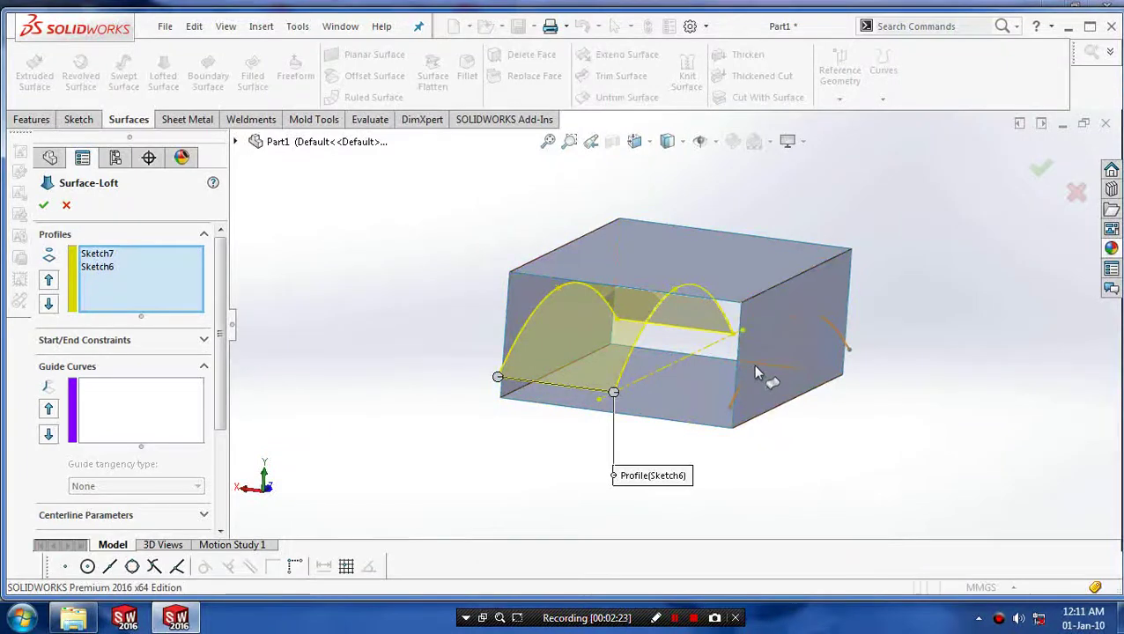
{"action": "left_click", "coordinate": [755, 365]}
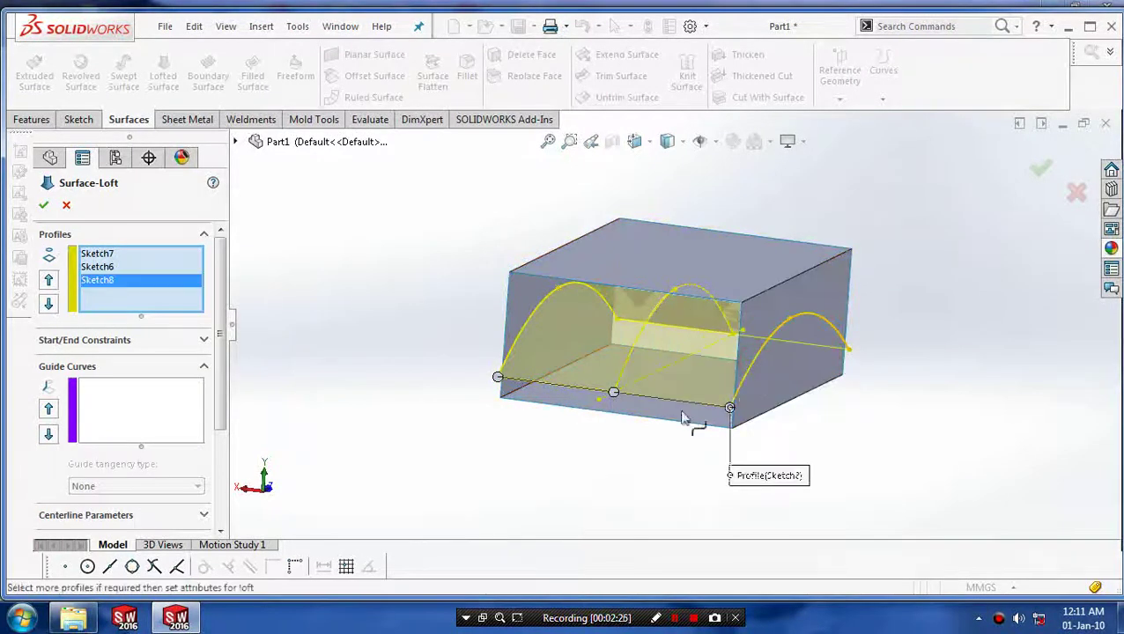
{"action": "mouse_move", "coordinate": [692, 419]}
{"action": "middle_mouse_down"}
{"action": "mouse_move", "coordinate": [661, 416]}
{"action": "mouse_move", "coordinate": [649, 437]}
{"action": "middle_mouse_up"}
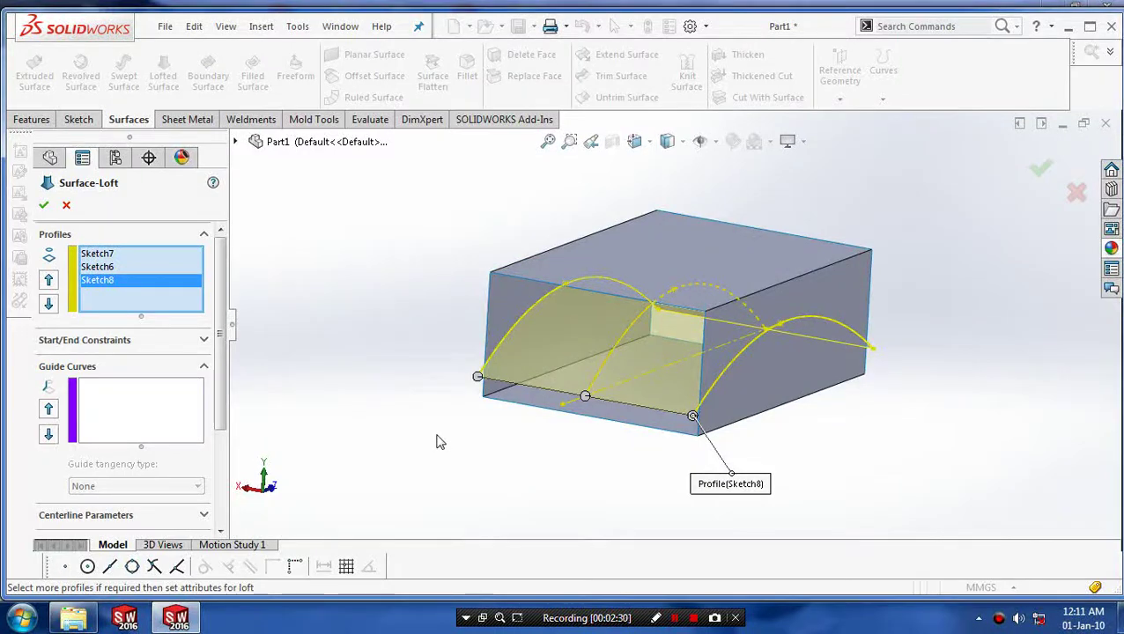
{"action": "mouse_move", "coordinate": [504, 433]}
{"action": "middle_mouse_down"}
{"action": "mouse_move", "coordinate": [471, 388]}
{"action": "mouse_move", "coordinate": [442, 391]}
{"action": "mouse_move", "coordinate": [453, 412]}
{"action": "middle_mouse_up"}
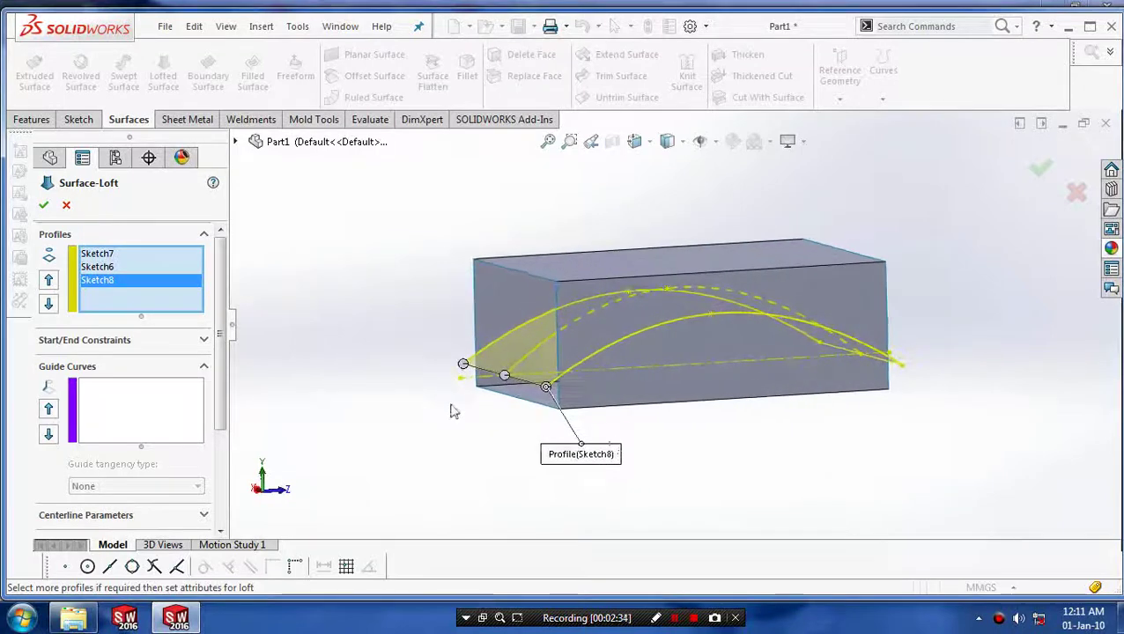
Confirm the loft, then cap one open end with a Filled Surface bounded by its four edges.
{"action": "left_click", "coordinate": [41, 206]}
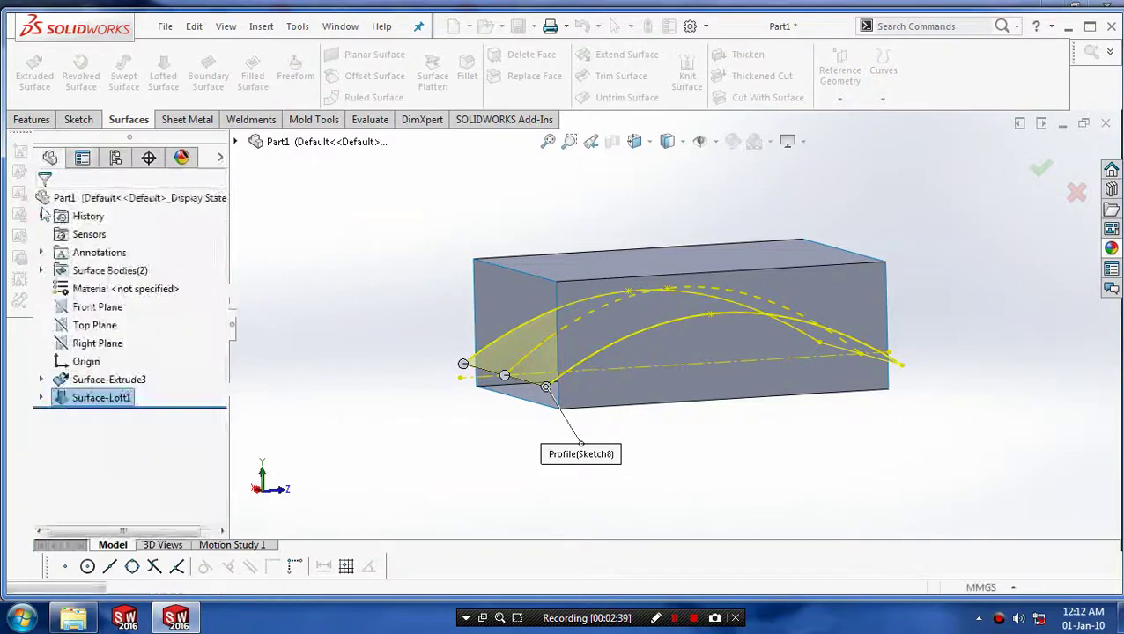
{"action": "middle_click_drag", "start_coordinate": [451, 354], "coordinate": [422, 376]}
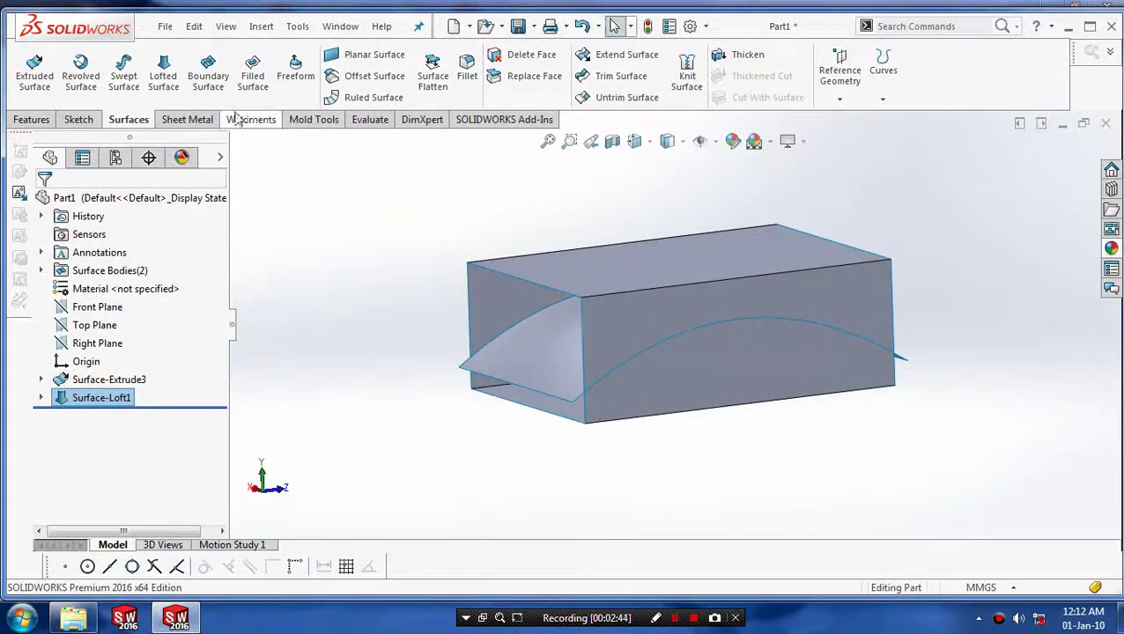
{"action": "left_click", "coordinate": [253, 75]}
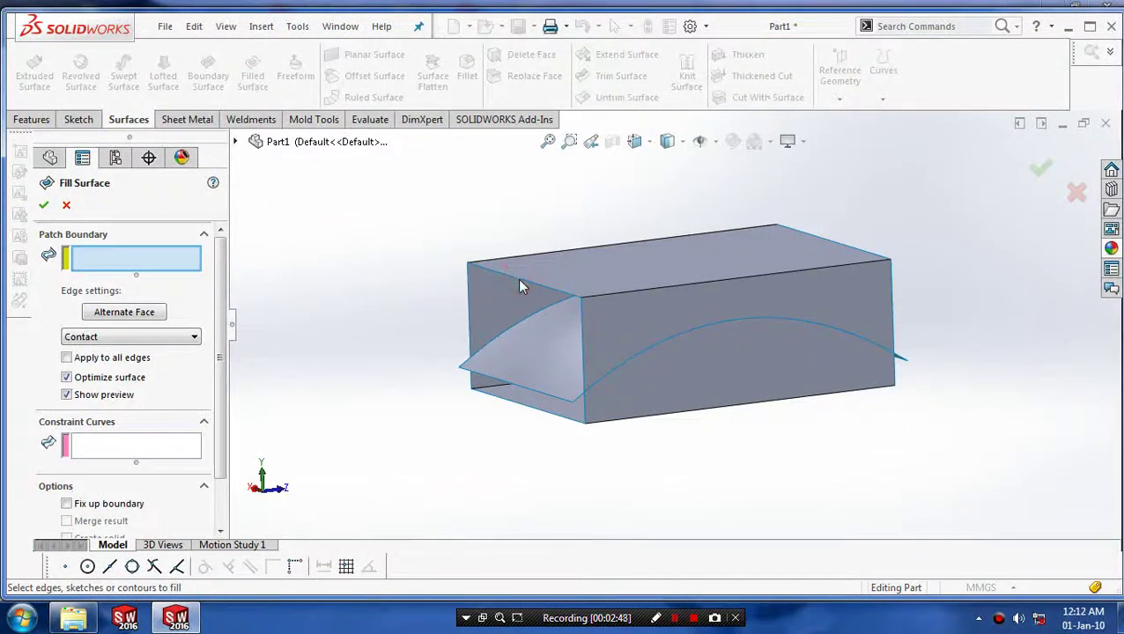
{"action": "left_click", "coordinate": [525, 282]}
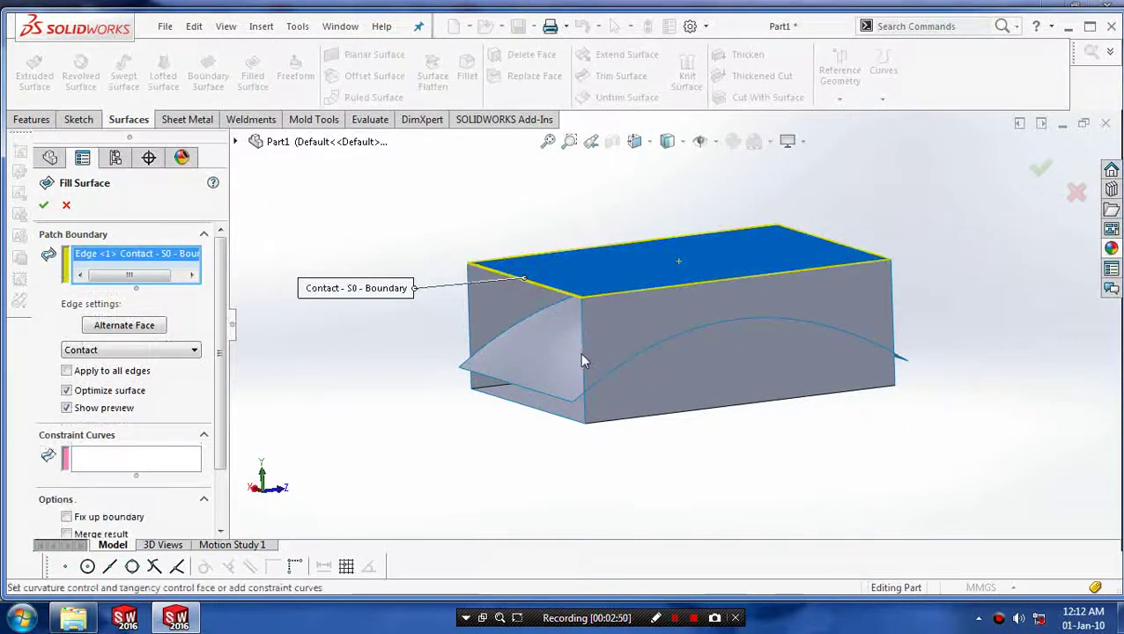
{"action": "left_click", "coordinate": [582, 359]}
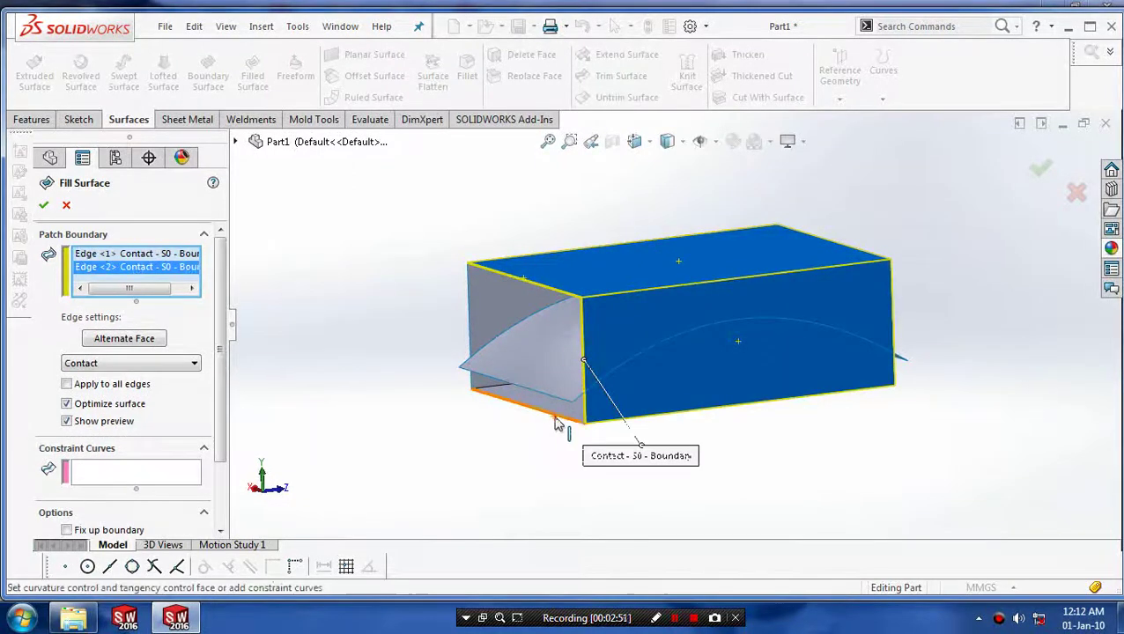
{"action": "left_click", "coordinate": [553, 416]}
{"action": "left_click", "coordinate": [470, 333]}
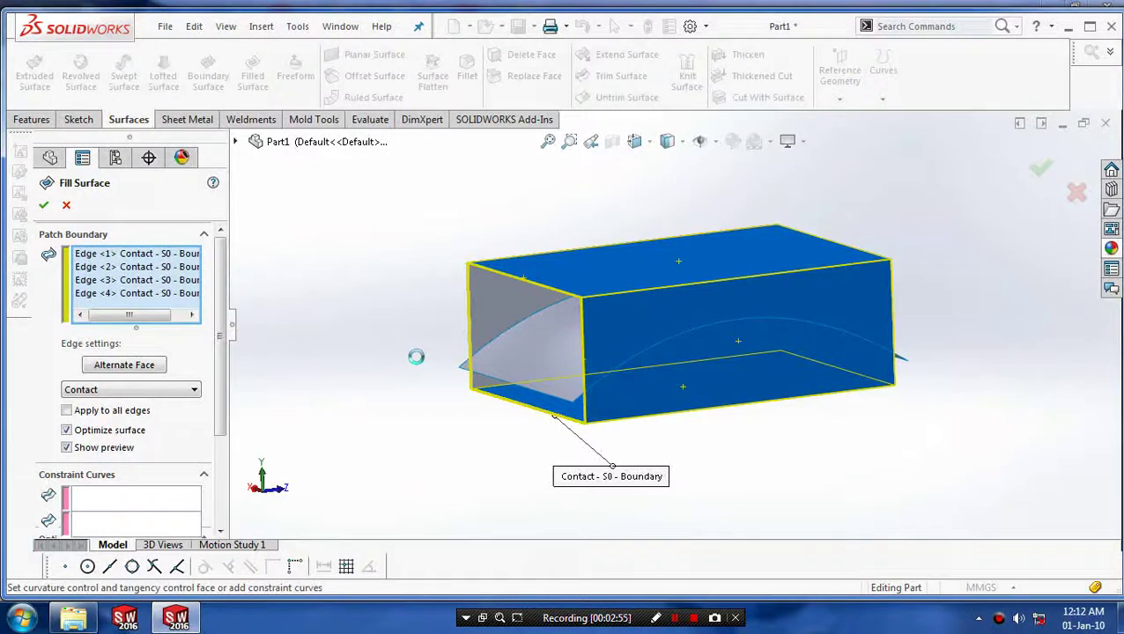
{"action": "left_click", "coordinate": [43, 204]}
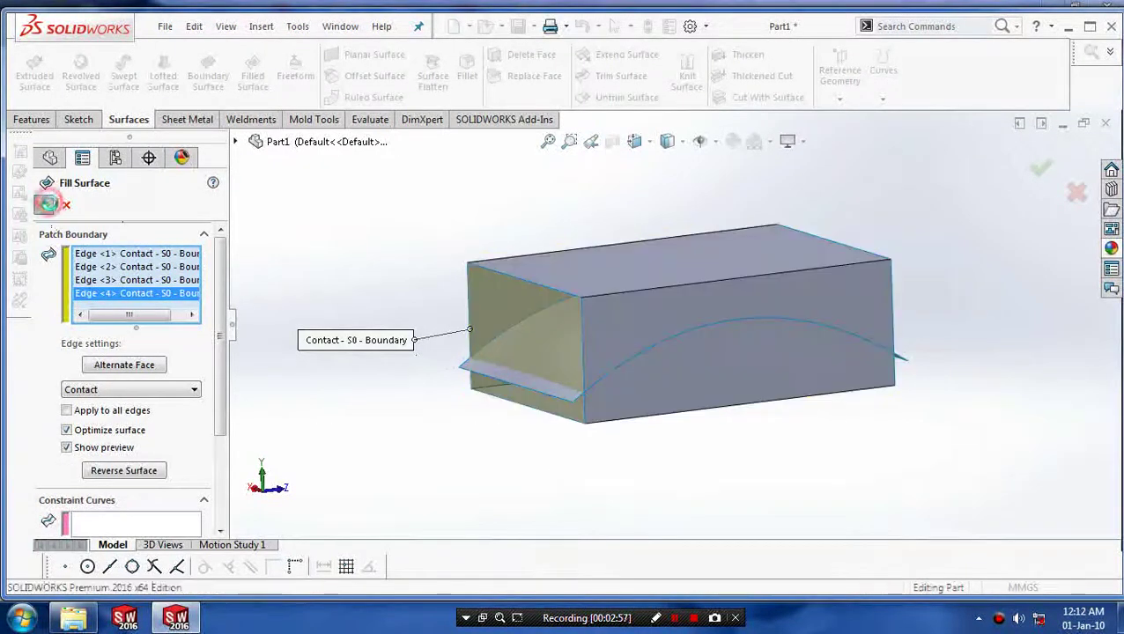
{"action": "mouse_move", "coordinate": [311, 319]}
{"action": "middle_mouse_down"}
{"action": "mouse_move", "coordinate": [534, 428]}
{"action": "mouse_move", "coordinate": [482, 452]}
{"action": "middle_mouse_up"}
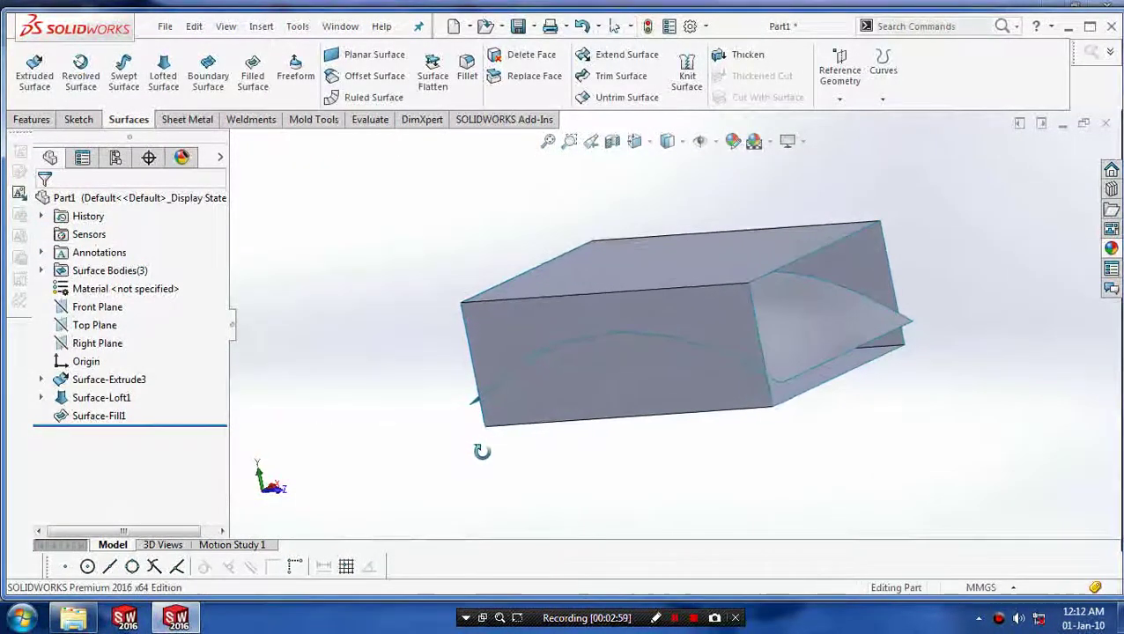
Add Surface-Fill2 bounded by the four edges of the remaining open end.
{"action": "left_click", "coordinate": [258, 95]}
{"action": "left_click", "coordinate": [840, 238]}
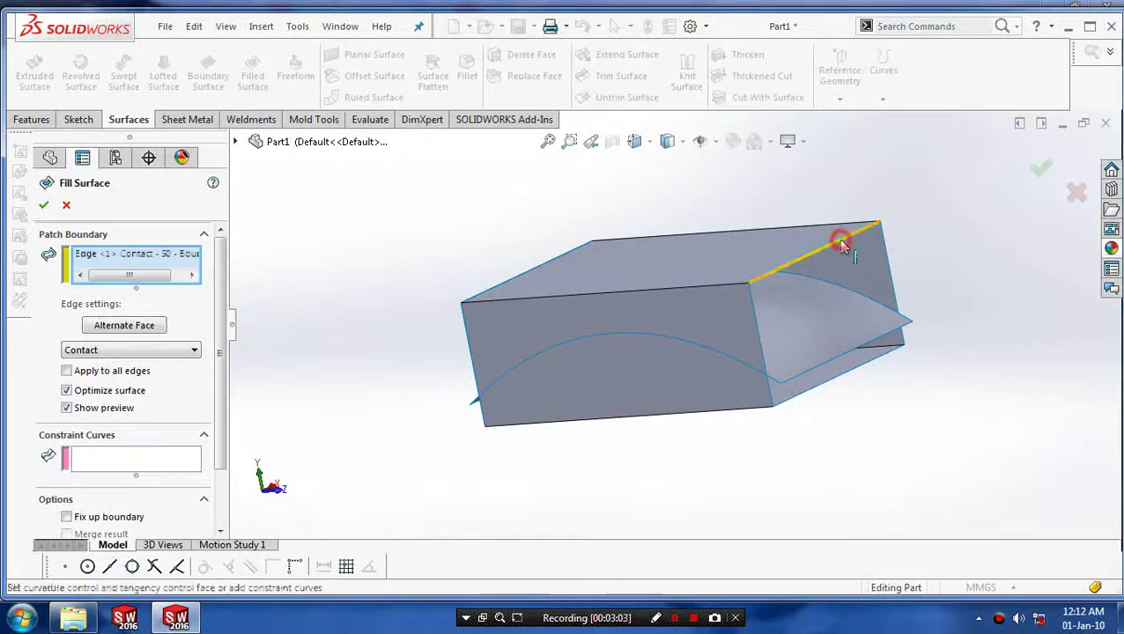
{"action": "left_click", "coordinate": [885, 256]}
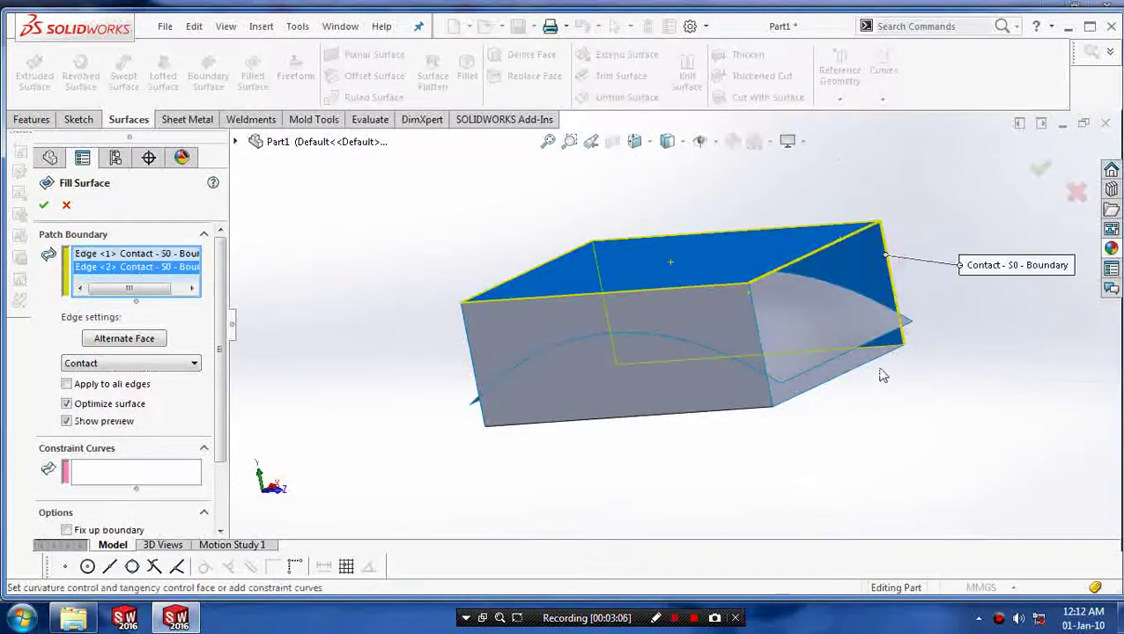
{"action": "left_click", "coordinate": [854, 378]}
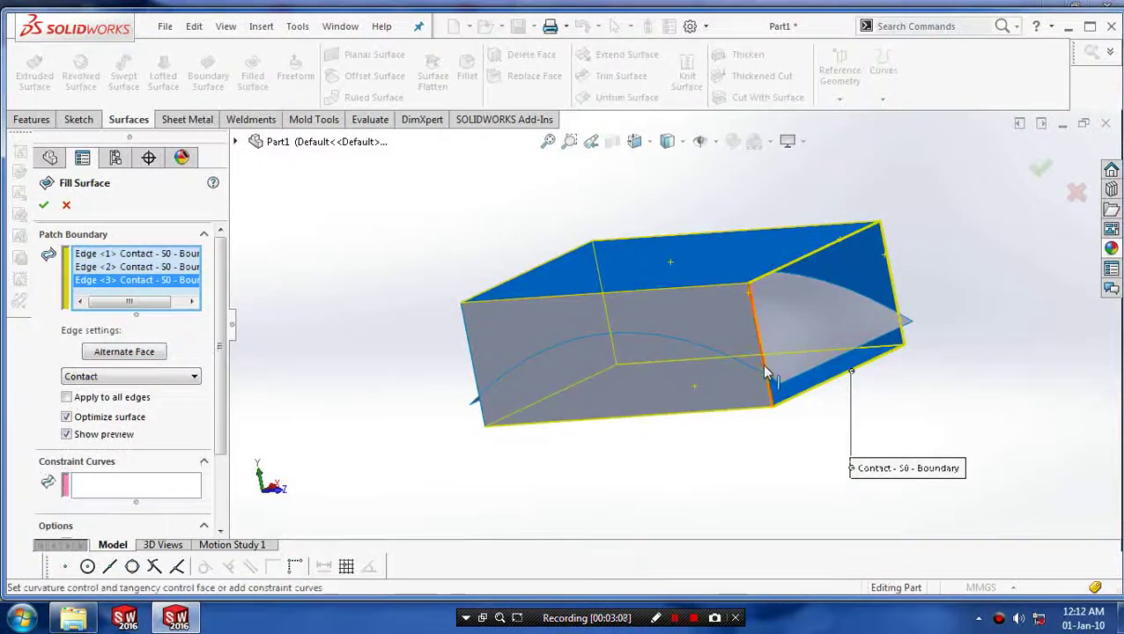
{"action": "left_click", "coordinate": [765, 371]}
{"action": "left_click", "coordinate": [43, 205]}
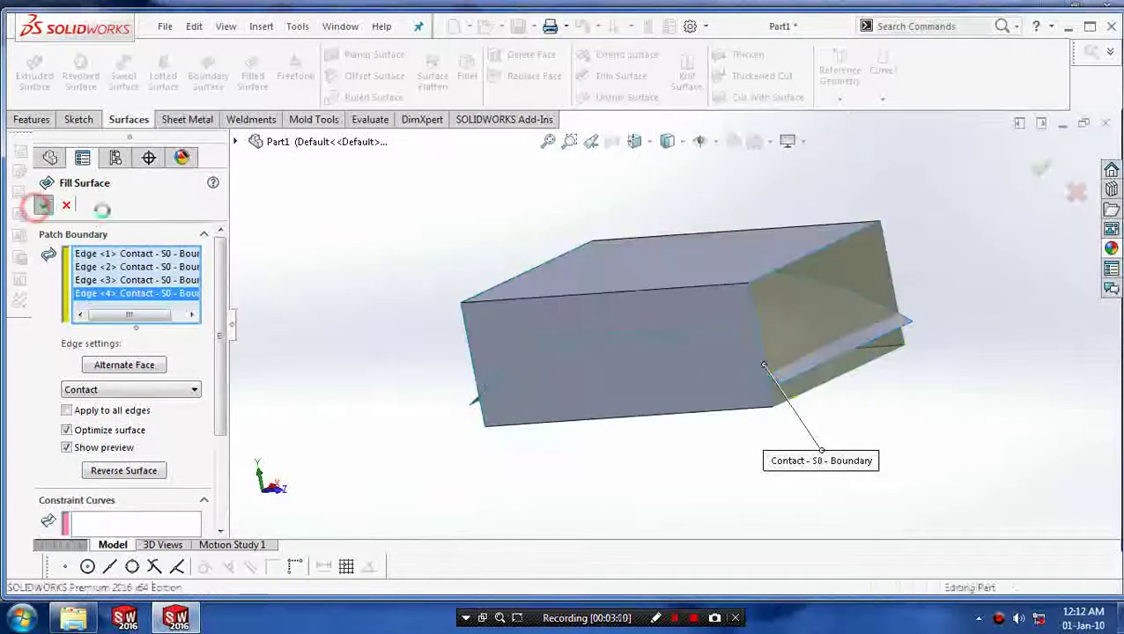
{"action": "mouse_move", "coordinate": [388, 329]}
{"action": "middle_mouse_down"}
{"action": "mouse_move", "coordinate": [440, 306]}
{"action": "mouse_move", "coordinate": [453, 321]}
{"action": "middle_mouse_up"}
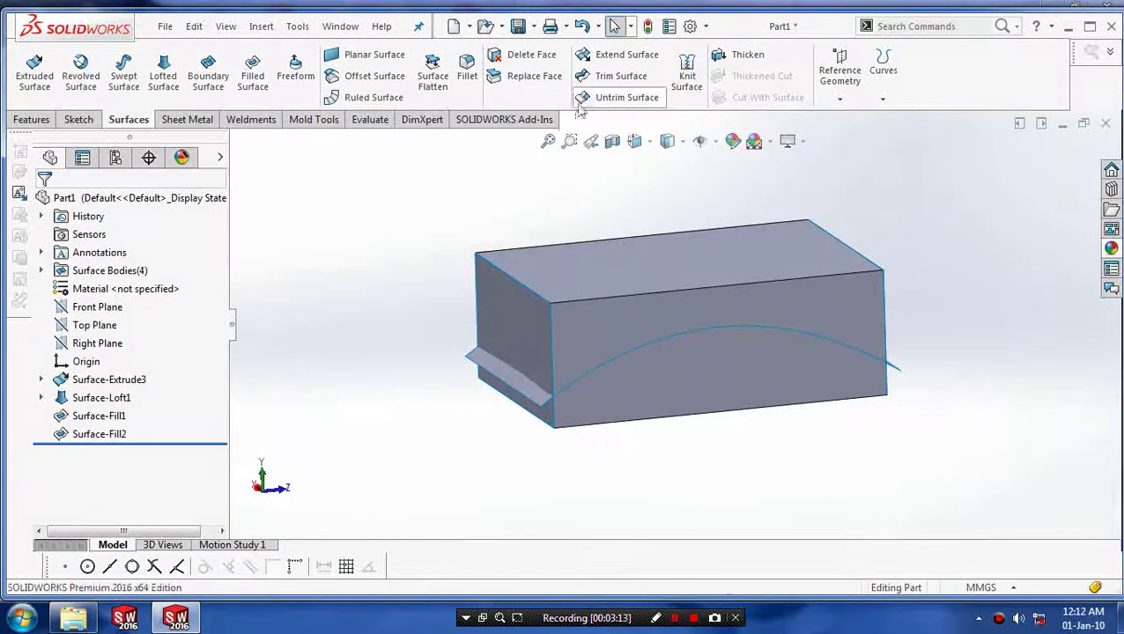
Start a mutual Trim Surface with Surface-Extrude3, Surface-Fill1, Surface-Loft1 and Surface-Fill2 selected.
{"action": "left_click", "coordinate": [613, 77]}
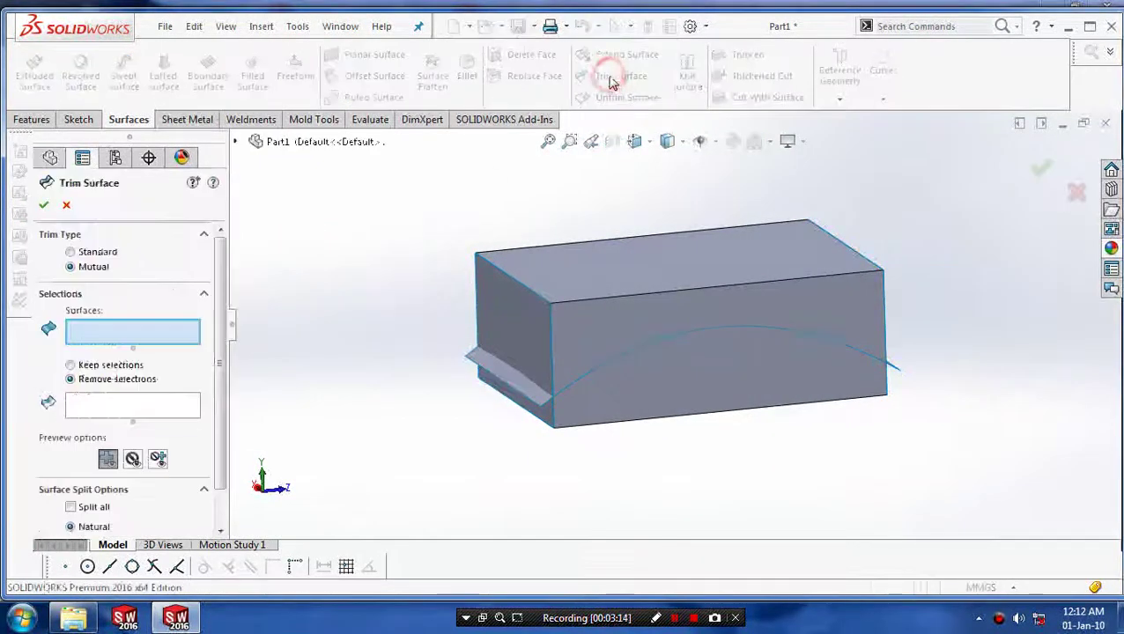
{"action": "left_click", "coordinate": [604, 278]}
{"action": "left_click", "coordinate": [539, 380]}
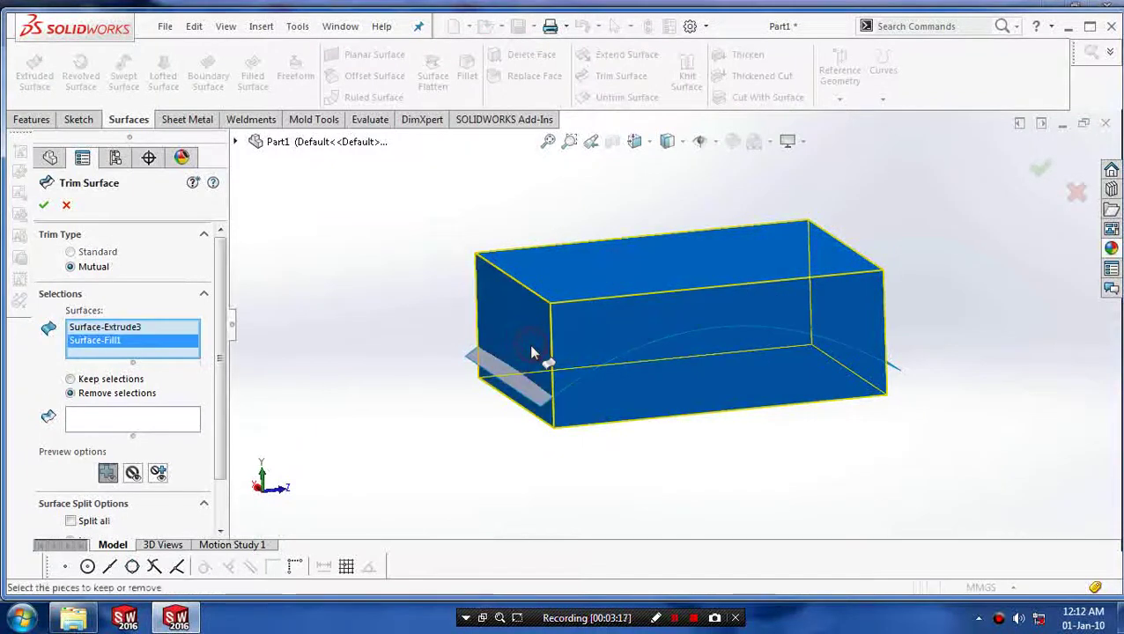
{"action": "left_click", "coordinate": [525, 398]}
{"action": "middle_click_drag", "start_coordinate": [870, 463], "coordinate": [799, 478]}
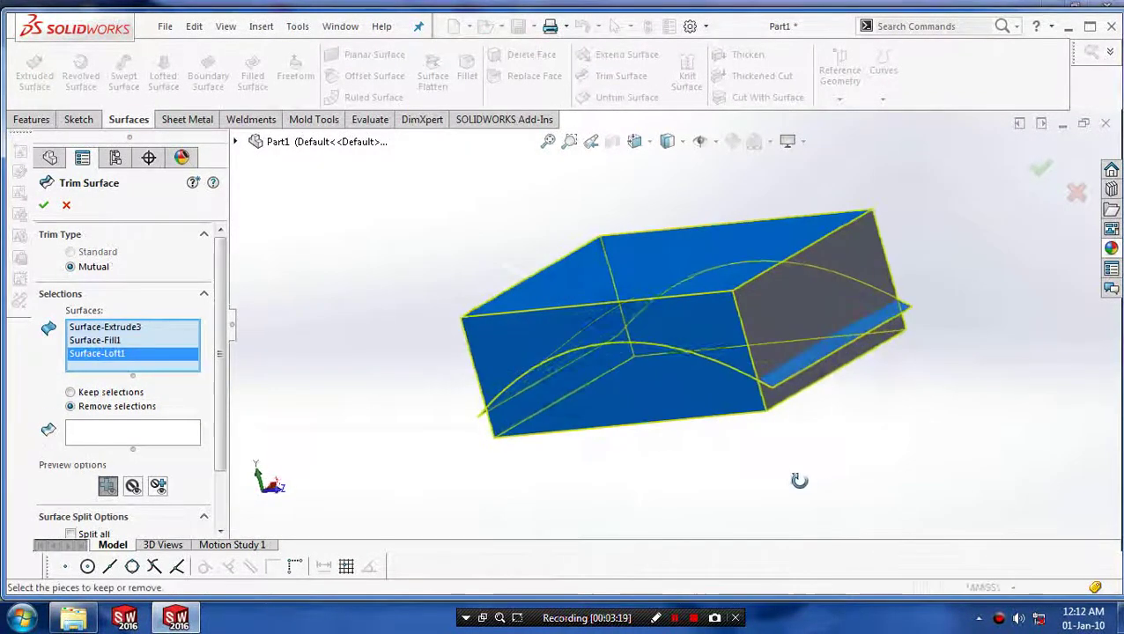
{"action": "left_click", "coordinate": [798, 321]}
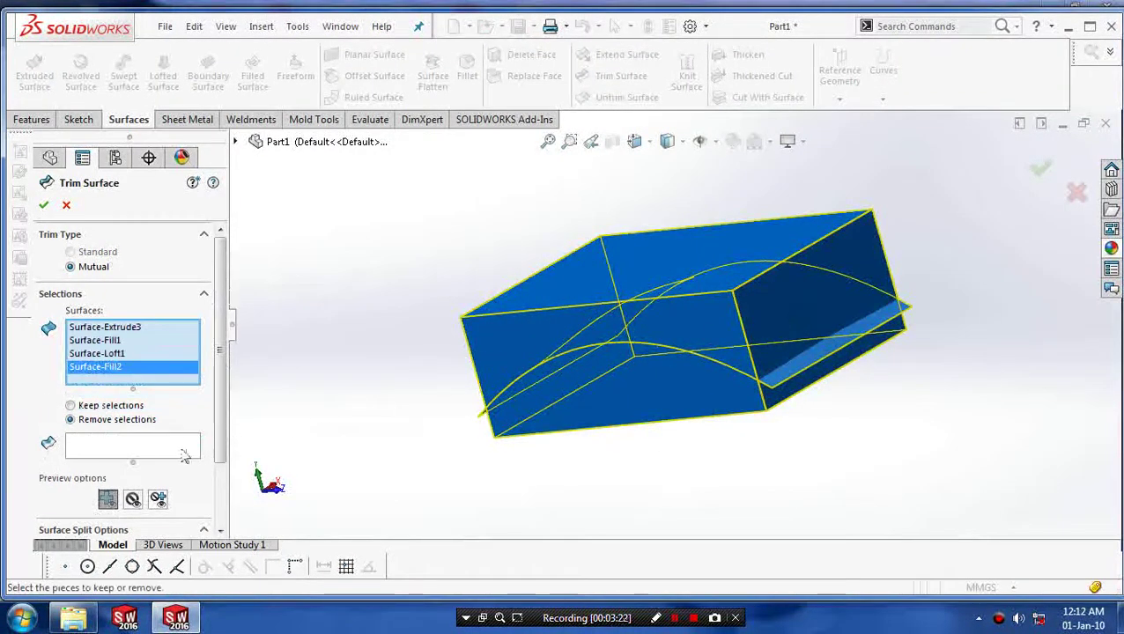
Remove the box side, both end patch pieces and the lower loft pieces, then confirm the trim.
{"action": "left_click", "coordinate": [155, 446]}
{"action": "left_click", "coordinate": [553, 322]}
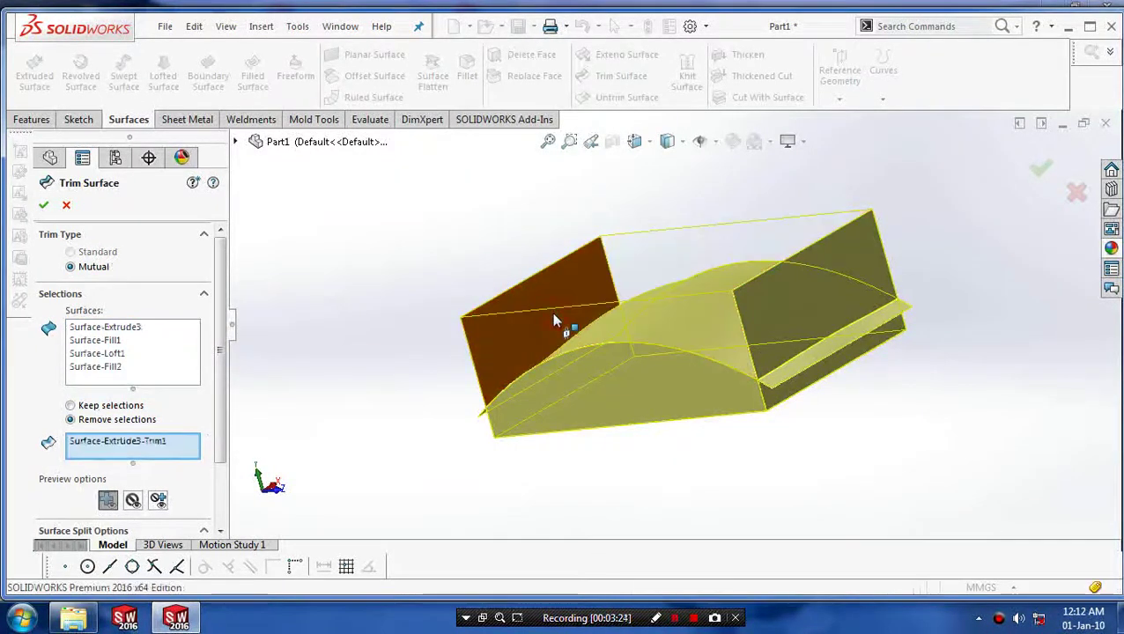
{"action": "mouse_move", "coordinate": [598, 308]}
{"action": "middle_mouse_down"}
{"action": "mouse_move", "coordinate": [755, 201]}
{"action": "mouse_move", "coordinate": [734, 253]}
{"action": "mouse_move", "coordinate": [543, 323]}
{"action": "middle_mouse_up"}
{"action": "left_click", "coordinate": [537, 320]}
{"action": "left_click", "coordinate": [515, 383]}
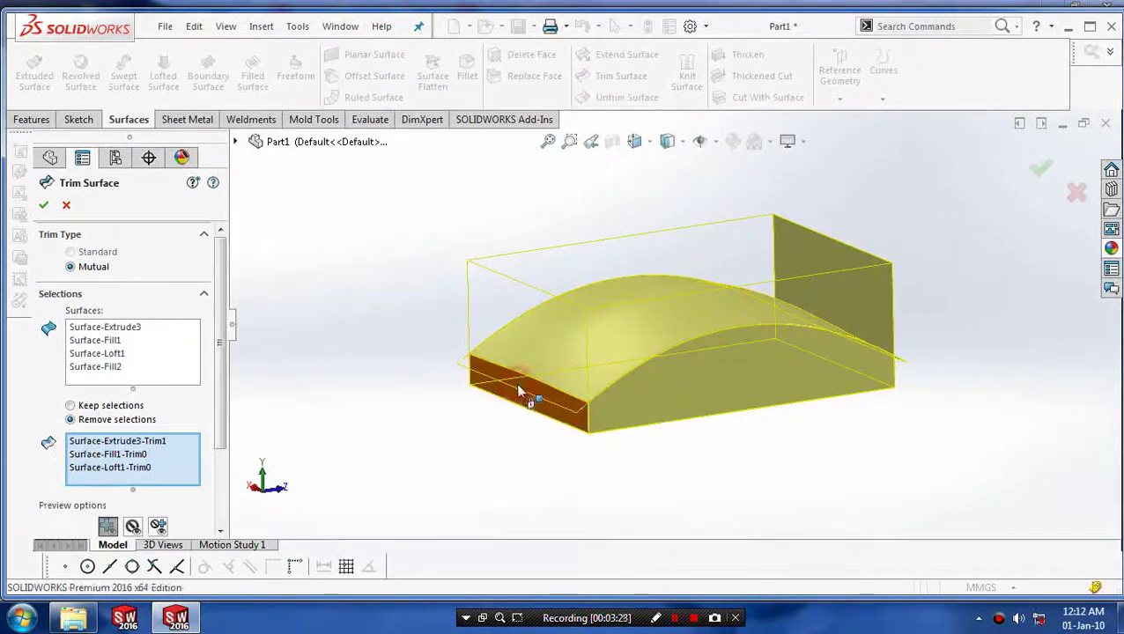
{"action": "middle_click_drag", "start_coordinate": [592, 450], "coordinate": [745, 457]}
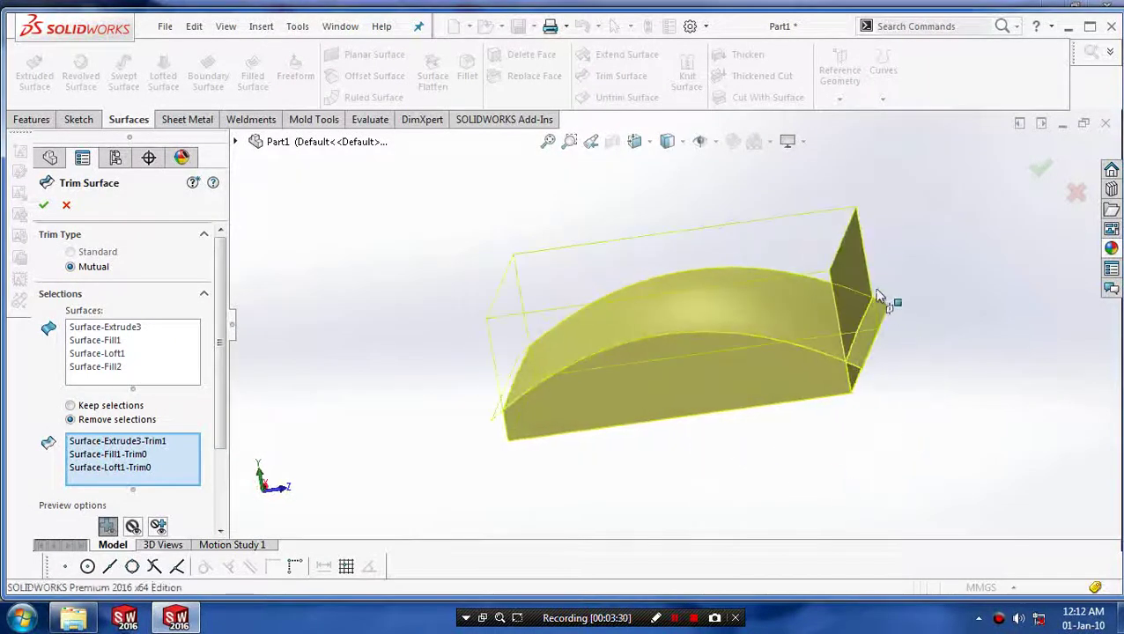
{"action": "left_click", "coordinate": [875, 298]}
{"action": "left_click", "coordinate": [874, 346]}
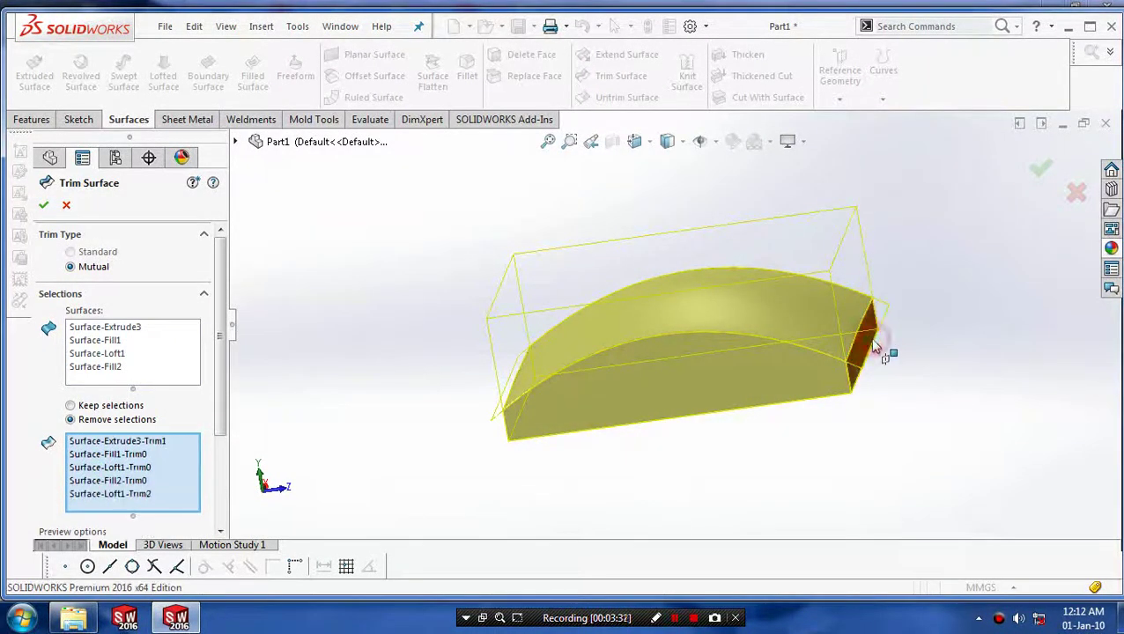
{"action": "mouse_move", "coordinate": [840, 421]}
{"action": "middle_mouse_down"}
{"action": "mouse_move", "coordinate": [752, 444]}
{"action": "mouse_move", "coordinate": [793, 459]}
{"action": "middle_mouse_up"}
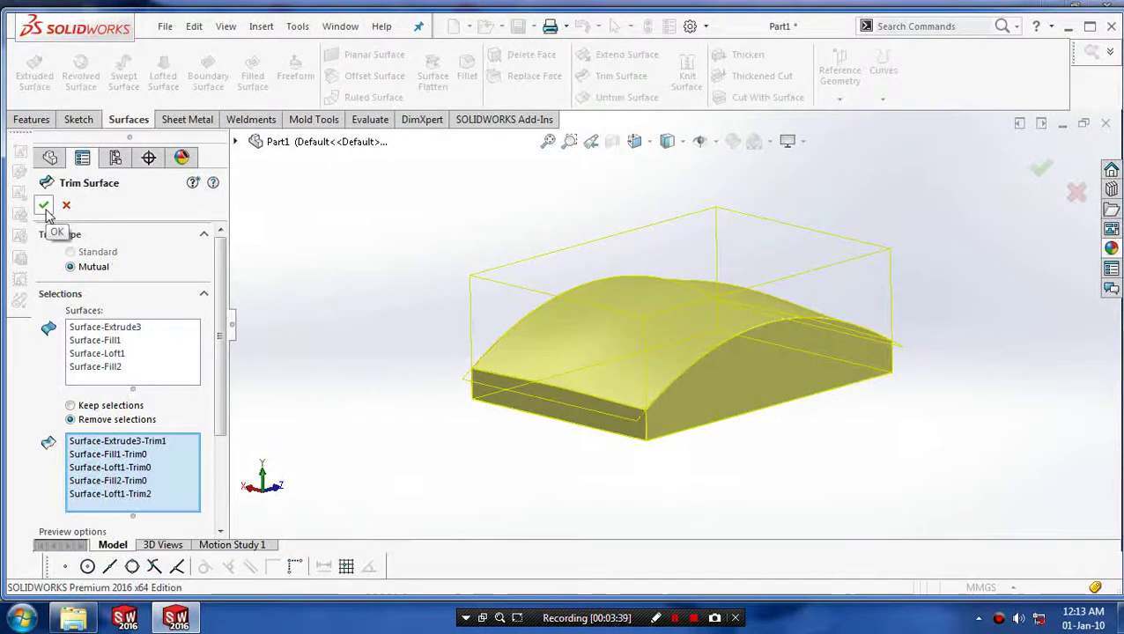
{"action": "left_click", "coordinate": [44, 208]}
{"action": "mouse_move", "coordinate": [397, 351]}
{"action": "middle_mouse_down"}
{"action": "mouse_move", "coordinate": [441, 396]}
{"action": "mouse_move", "coordinate": [429, 337]}
{"action": "mouse_move", "coordinate": [384, 304]}
{"action": "mouse_move", "coordinate": [352, 343]}
{"action": "mouse_move", "coordinate": [388, 379]}
{"action": "mouse_move", "coordinate": [379, 356]}
{"action": "middle_mouse_up"}
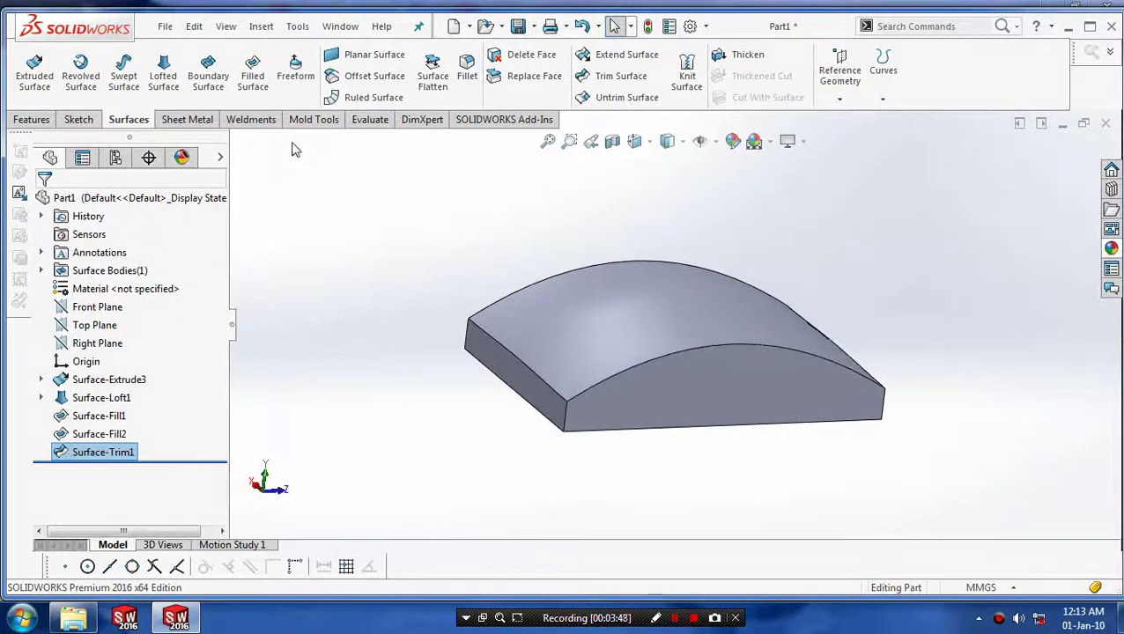
{"action": "scroll", "coordinate": [719, 246], "scroll_direction": "down", "scroll_amount": 2}
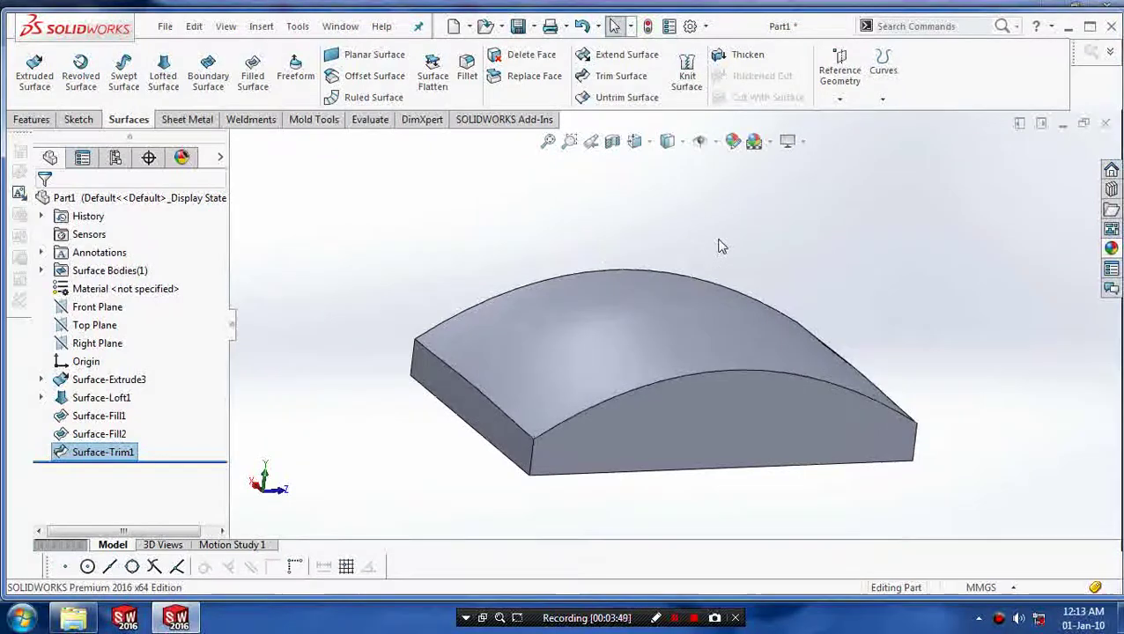
Start a constant-size fillet on the front top and left edges, settling the radius at 5 mm.
{"action": "left_click", "coordinate": [467, 76]}
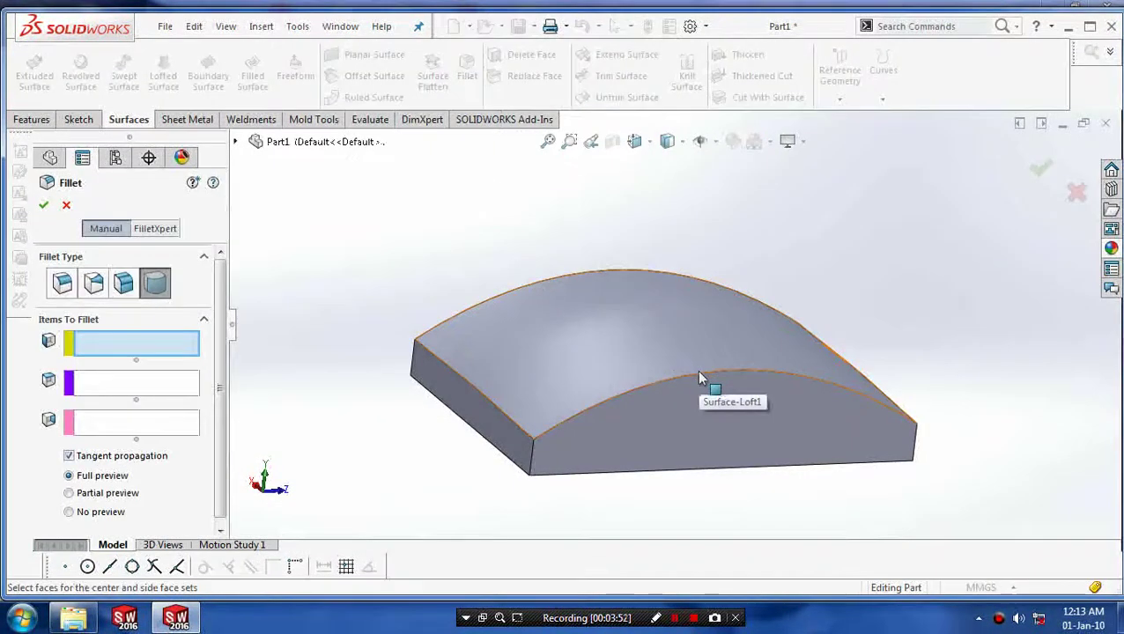
{"action": "left_click", "coordinate": [60, 282]}
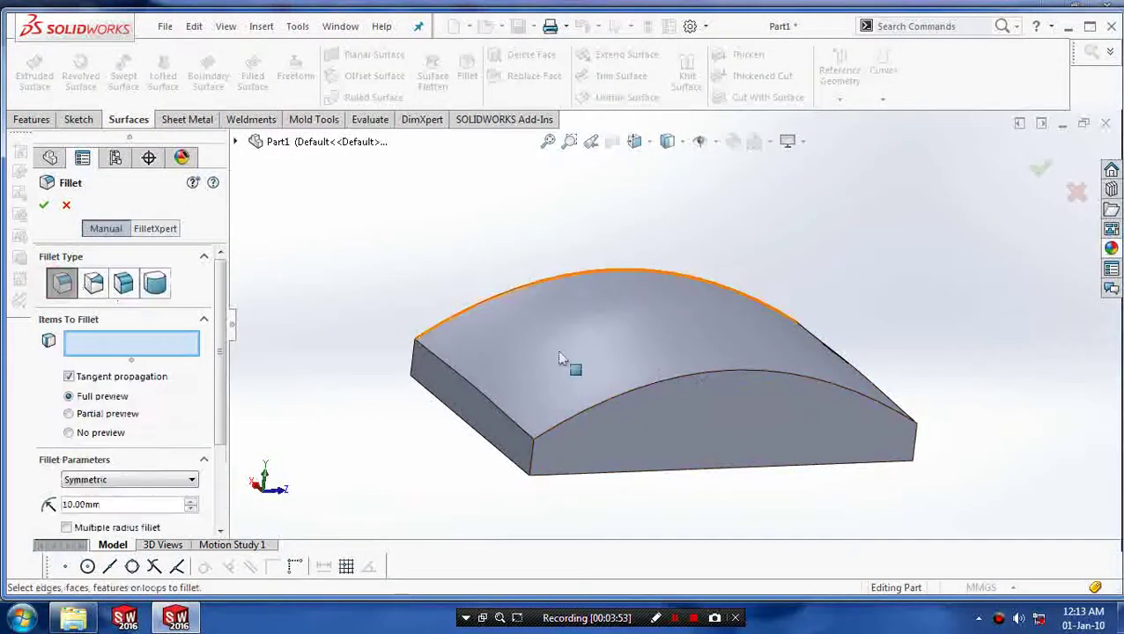
{"action": "left_click", "coordinate": [676, 378]}
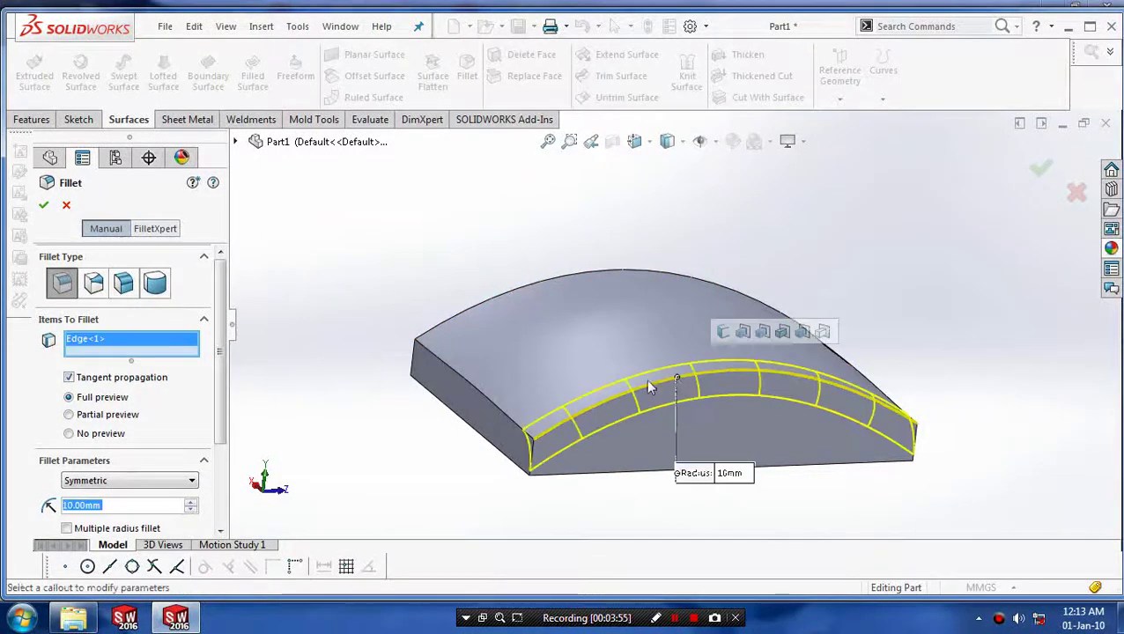
{"action": "left_click", "coordinate": [482, 397]}
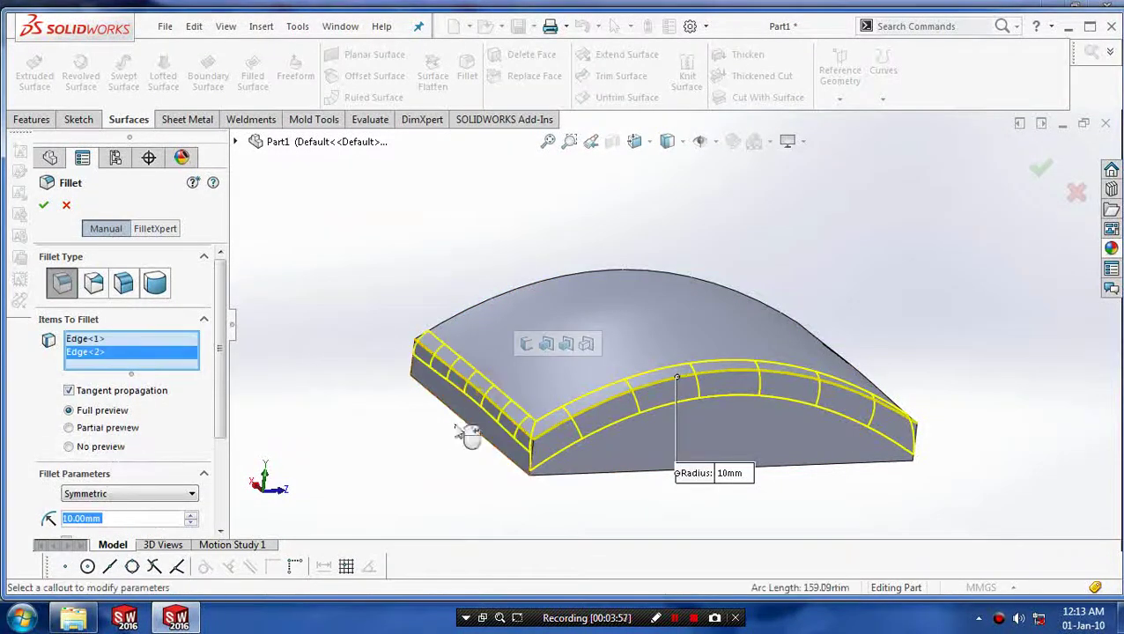
{"action": "left_click", "coordinate": [482, 442]}
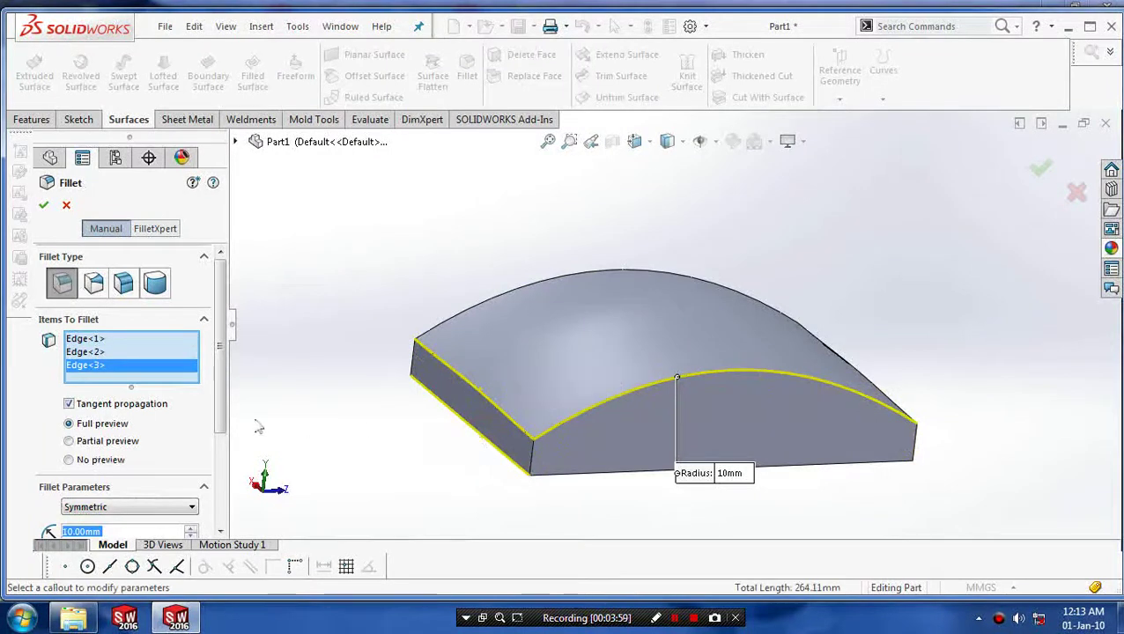
{"action": "left_click_drag", "start_coordinate": [220, 427], "coordinate": [220, 463]}
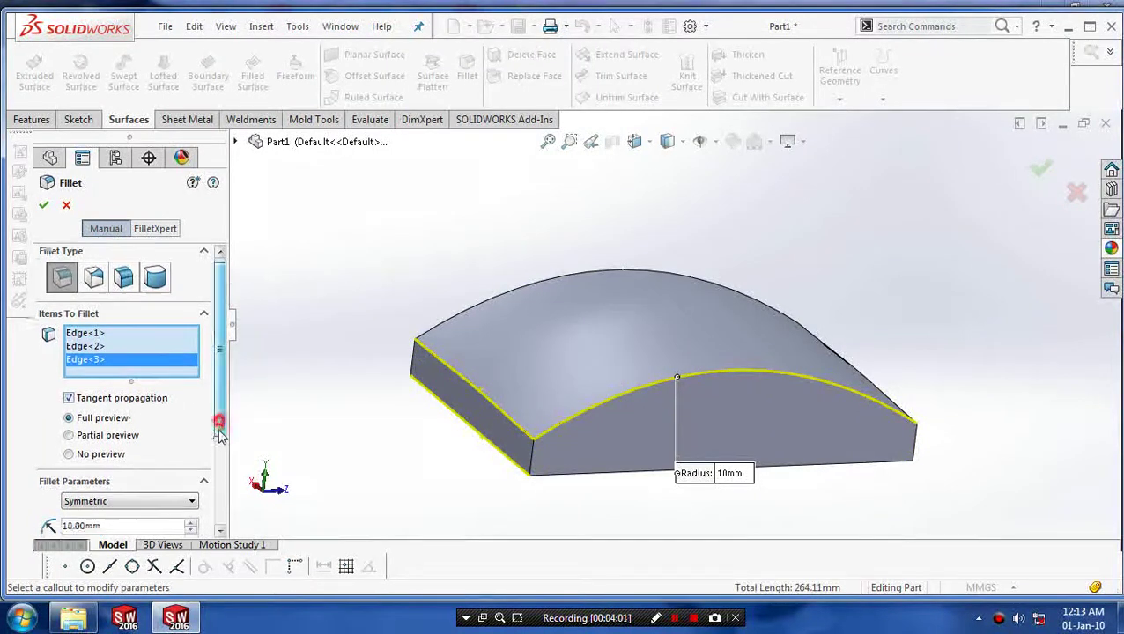
{"action": "left_click", "coordinate": [126, 476]}
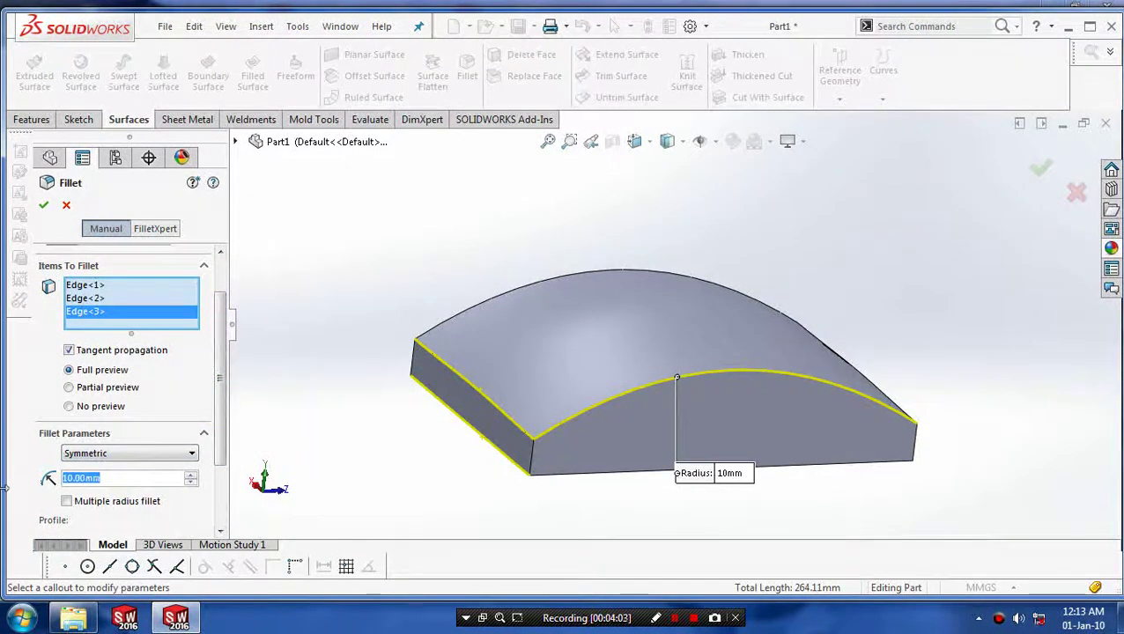
{"action": "type", "text": "7"}
{"action": "key", "text": "Return"}
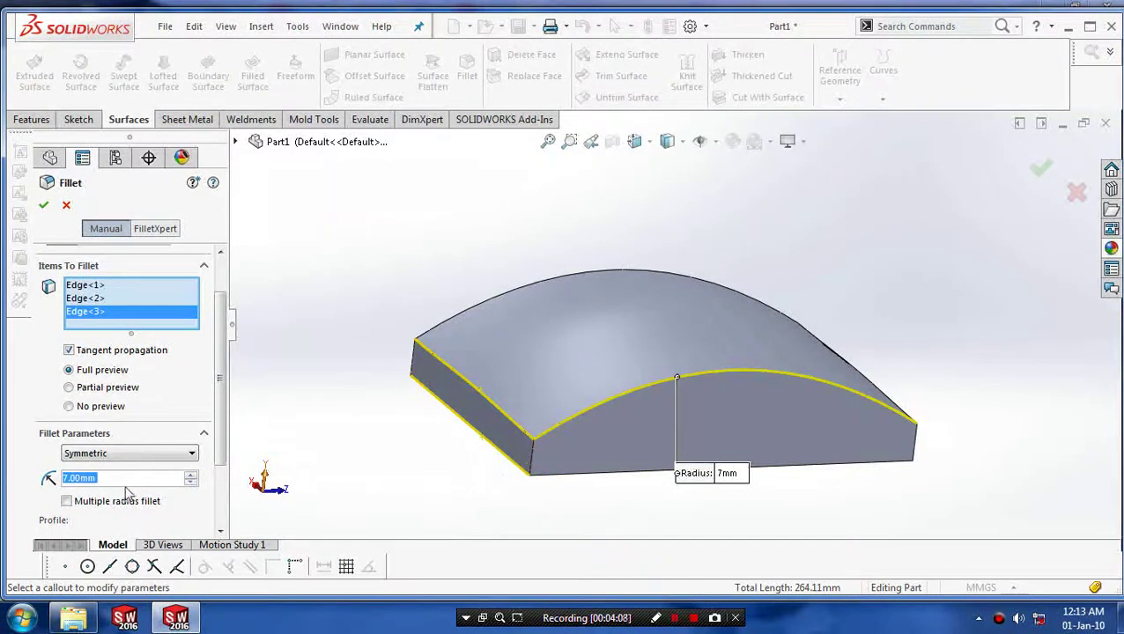
{"action": "type", "text": "5"}
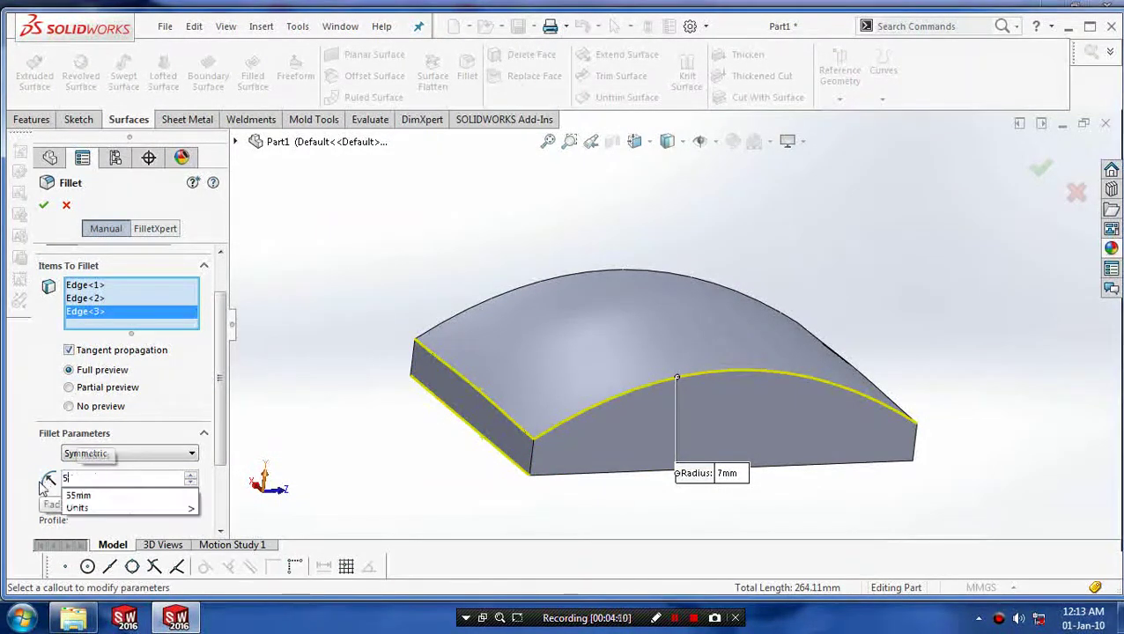
{"action": "key", "text": "Return"}
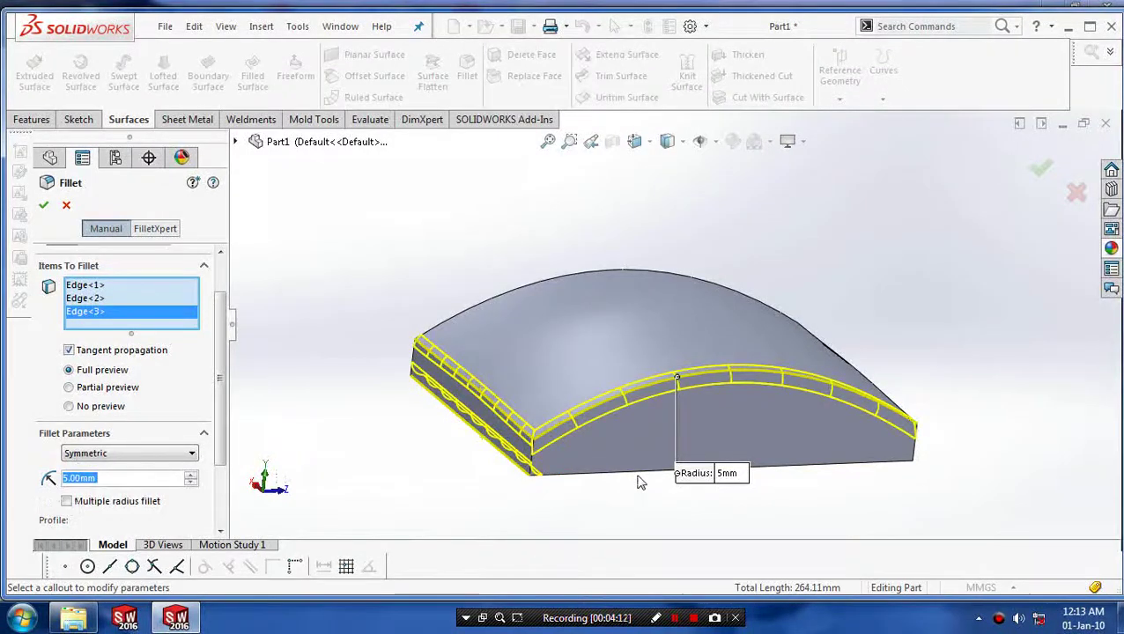
Add the bottom front, top-right and back edges to the 5 mm fillet and confirm it.
{"action": "left_click", "coordinate": [643, 481]}
{"action": "mouse_move", "coordinate": [752, 493]}
{"action": "middle_mouse_down"}
{"action": "mouse_move", "coordinate": [766, 500]}
{"action": "mouse_move", "coordinate": [805, 371]}
{"action": "middle_mouse_up"}
{"action": "left_click", "coordinate": [805, 380]}
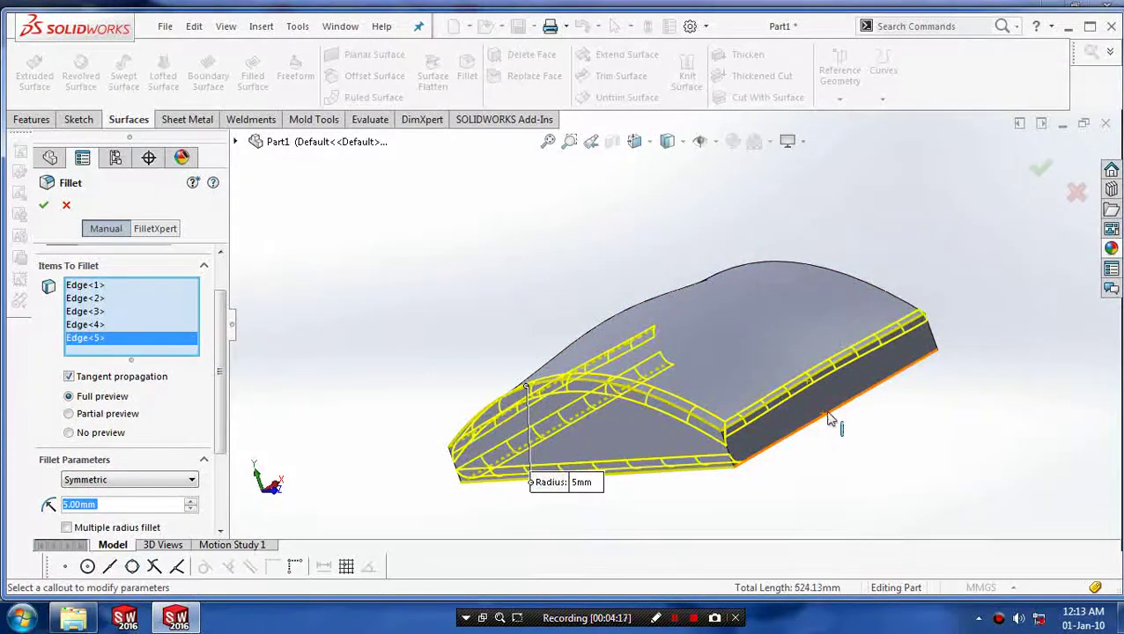
{"action": "left_click", "coordinate": [828, 418]}
{"action": "middle_click_drag", "start_coordinate": [828, 426], "coordinate": [791, 365]}
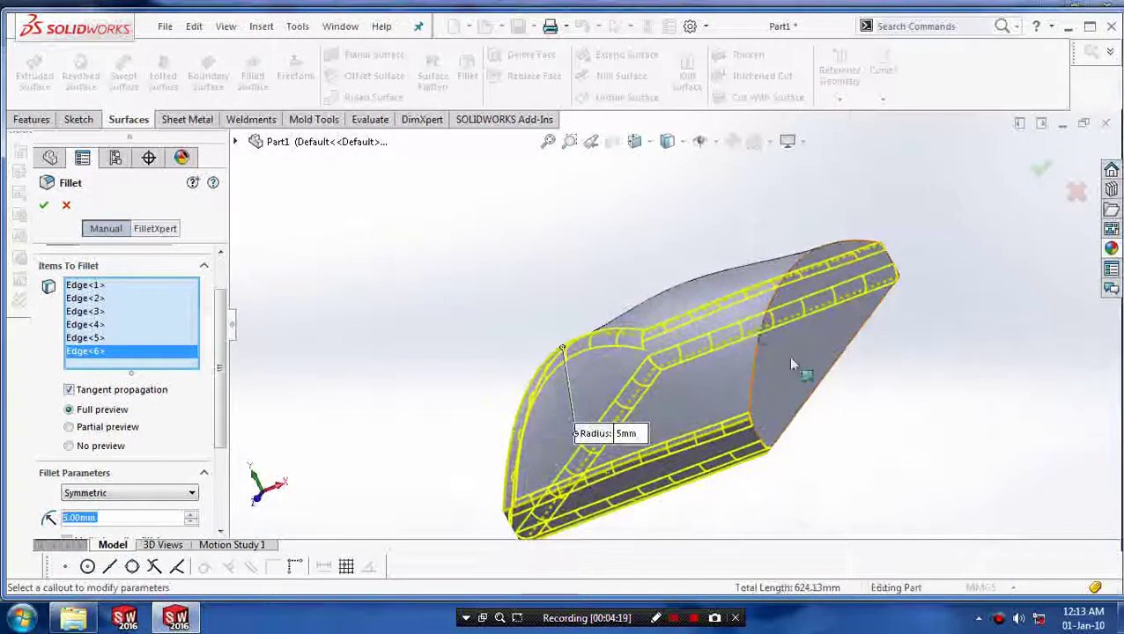
{"action": "left_click", "coordinate": [759, 336]}
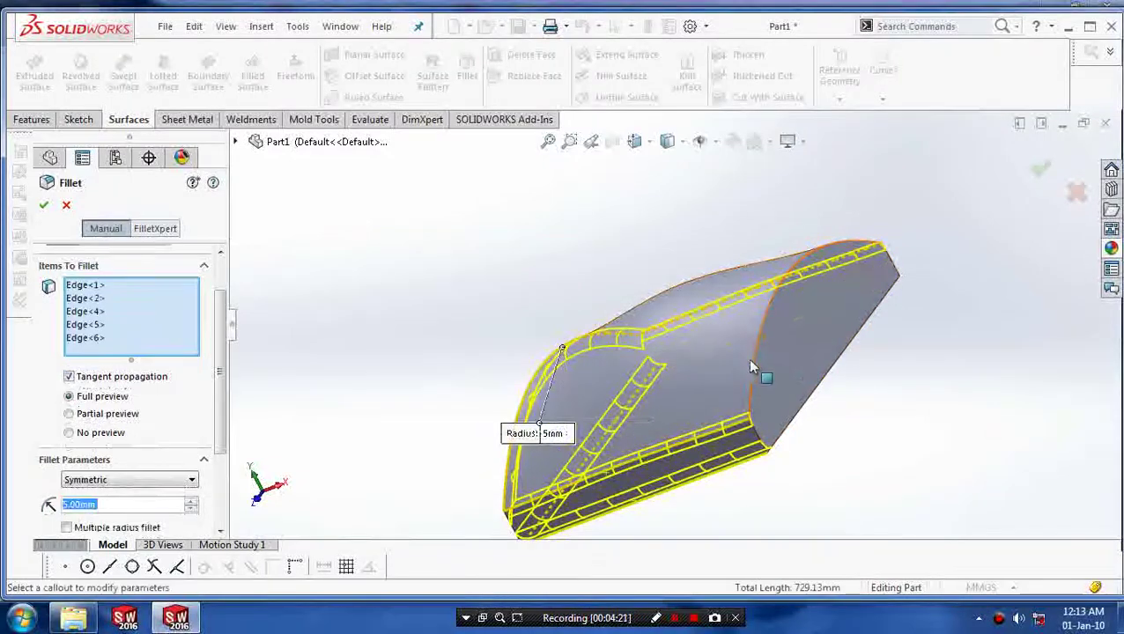
{"action": "left_click", "coordinate": [752, 367]}
{"action": "left_click", "coordinate": [811, 403]}
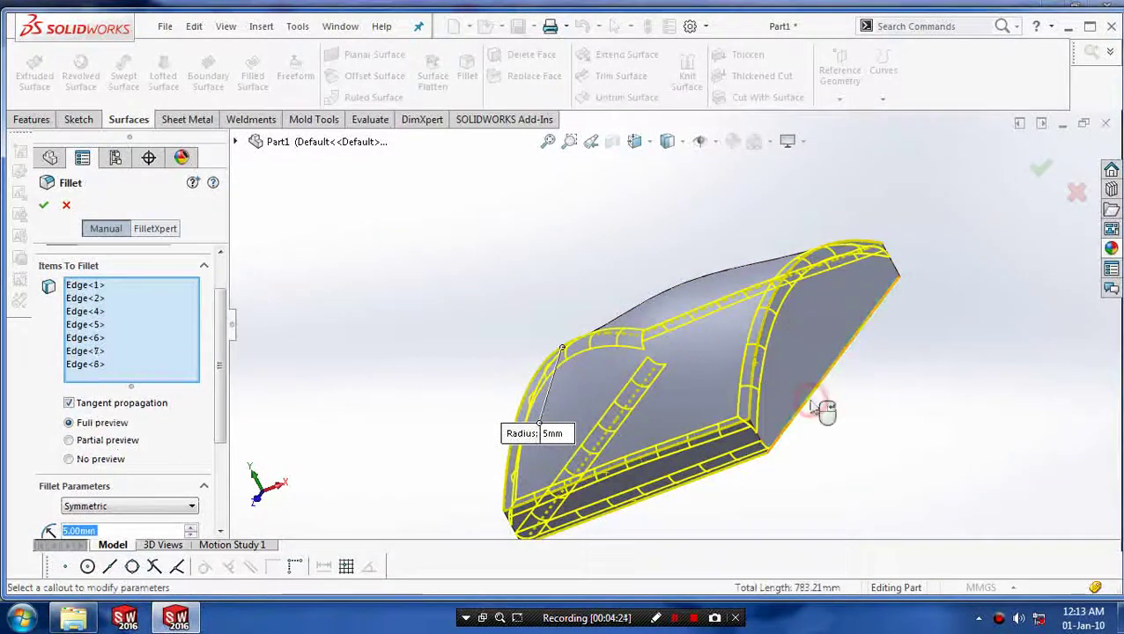
{"action": "mouse_move", "coordinate": [850, 419]}
{"action": "middle_mouse_down"}
{"action": "mouse_move", "coordinate": [737, 467]}
{"action": "mouse_move", "coordinate": [710, 529]}
{"action": "mouse_move", "coordinate": [786, 429]}
{"action": "middle_mouse_up"}
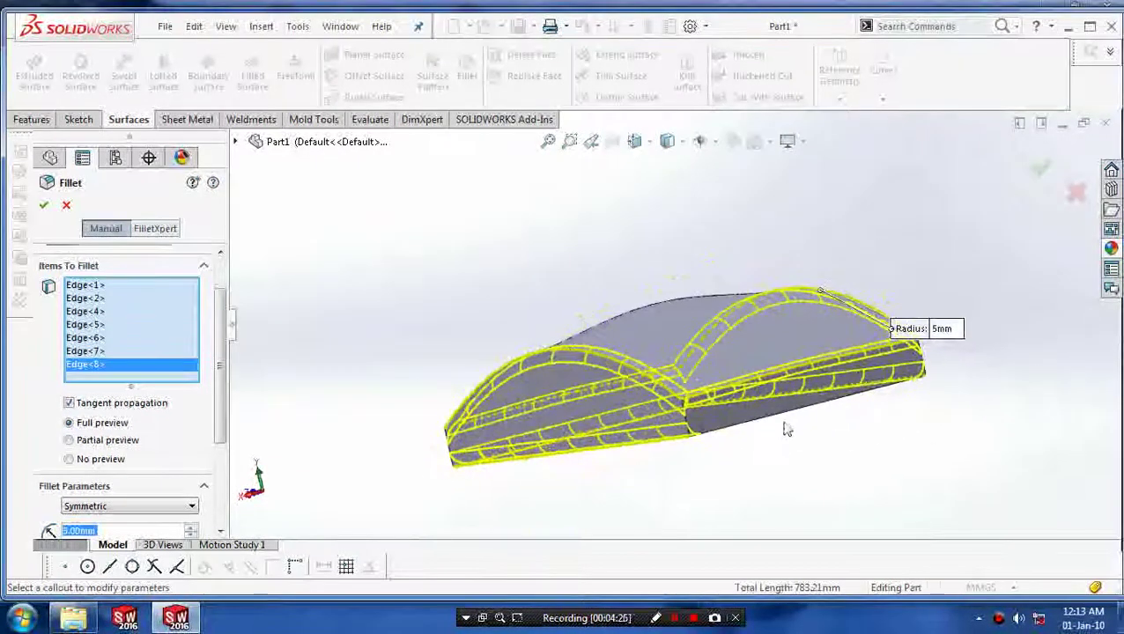
{"action": "left_click", "coordinate": [795, 420]}
{"action": "mouse_move", "coordinate": [677, 467]}
{"action": "middle_mouse_down"}
{"action": "mouse_move", "coordinate": [773, 459]}
{"action": "mouse_move", "coordinate": [634, 509]}
{"action": "middle_mouse_up"}
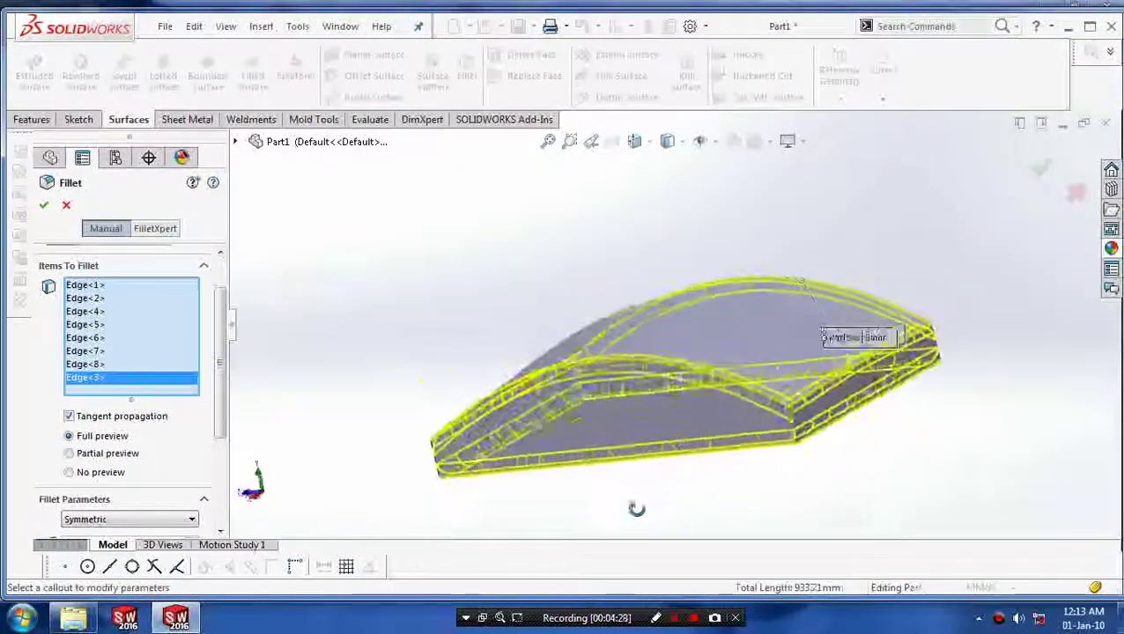
{"action": "left_click", "coordinate": [43, 205]}
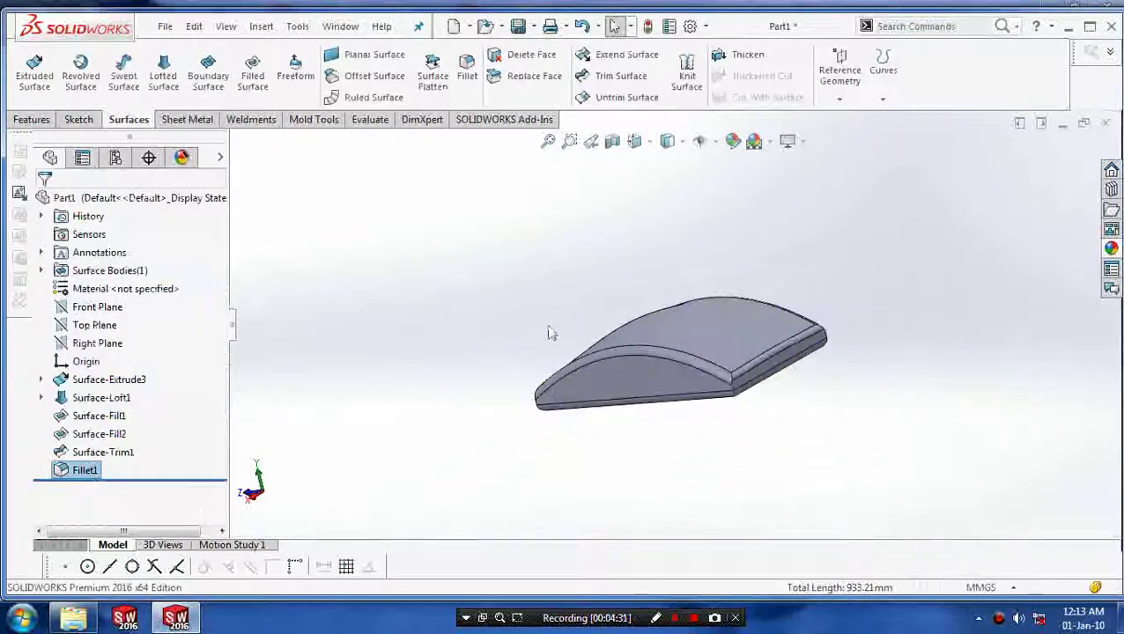
{"action": "mouse_move", "coordinate": [549, 333]}
{"action": "middle_mouse_down"}
{"action": "mouse_move", "coordinate": [849, 393]}
{"action": "mouse_move", "coordinate": [595, 389]}
{"action": "mouse_move", "coordinate": [648, 382]}
{"action": "middle_mouse_up"}
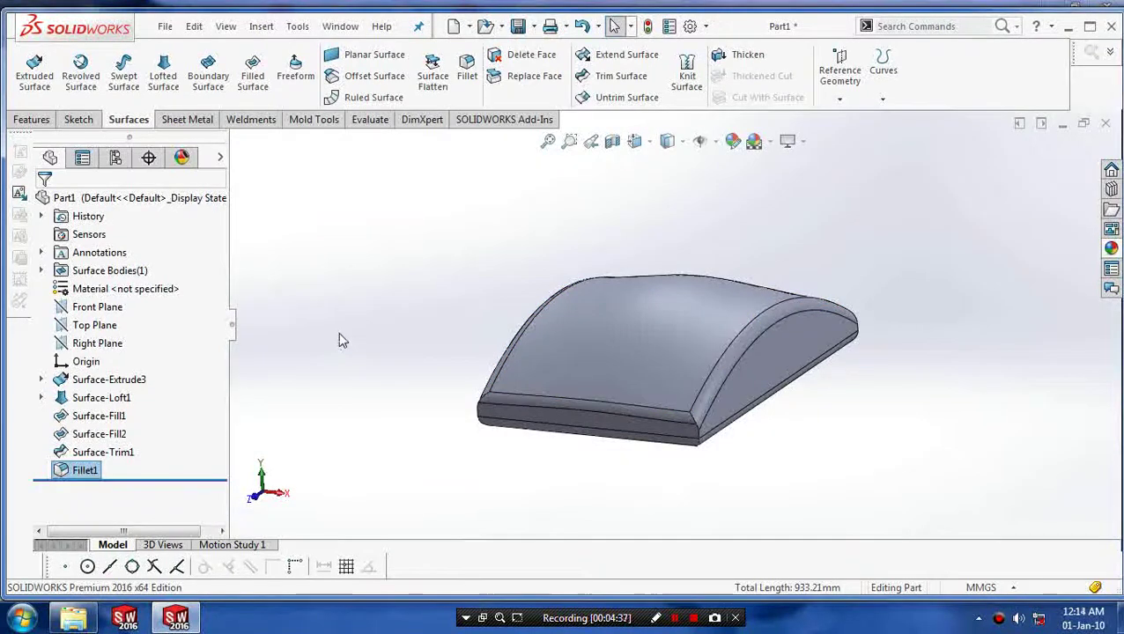
{"action": "mouse_move", "coordinate": [338, 341]}
{"action": "middle_mouse_down"}
{"action": "mouse_move", "coordinate": [462, 388]}
{"action": "mouse_move", "coordinate": [522, 358]}
{"action": "mouse_move", "coordinate": [445, 351]}
{"action": "middle_mouse_up"}
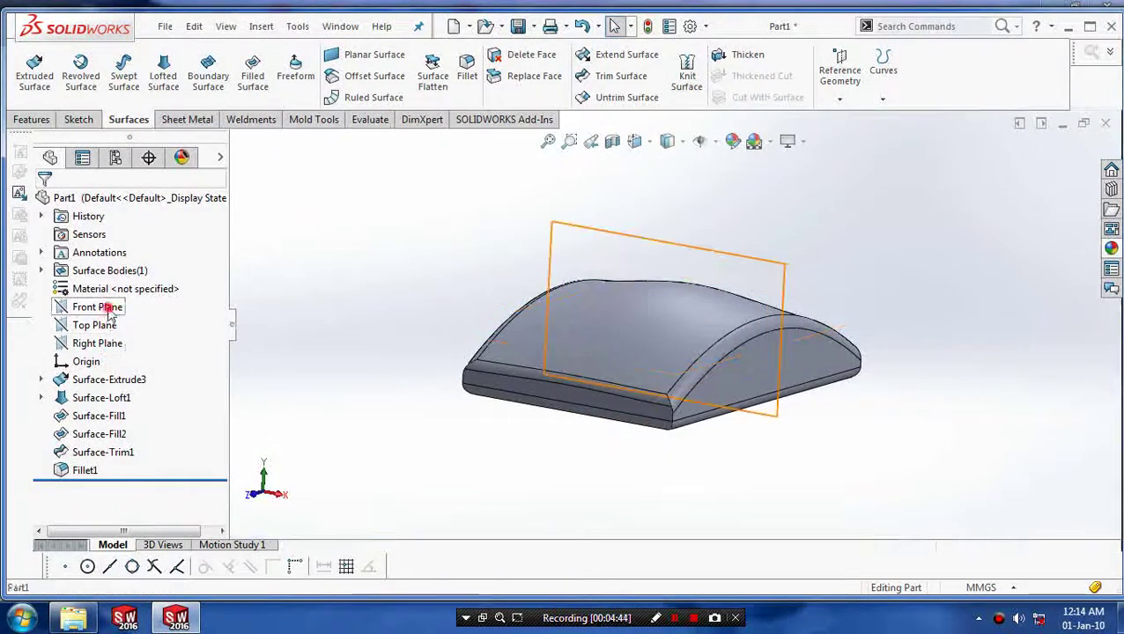
Create Plane1 parallel to the Front Plane at a 40 mm offset.
{"action": "left_click", "coordinate": [109, 314]}
{"action": "mouse_move", "coordinate": [406, 408]}
{"action": "middle_mouse_down"}
{"action": "mouse_move", "coordinate": [376, 406]}
{"action": "mouse_move", "coordinate": [418, 397]}
{"action": "middle_mouse_up"}
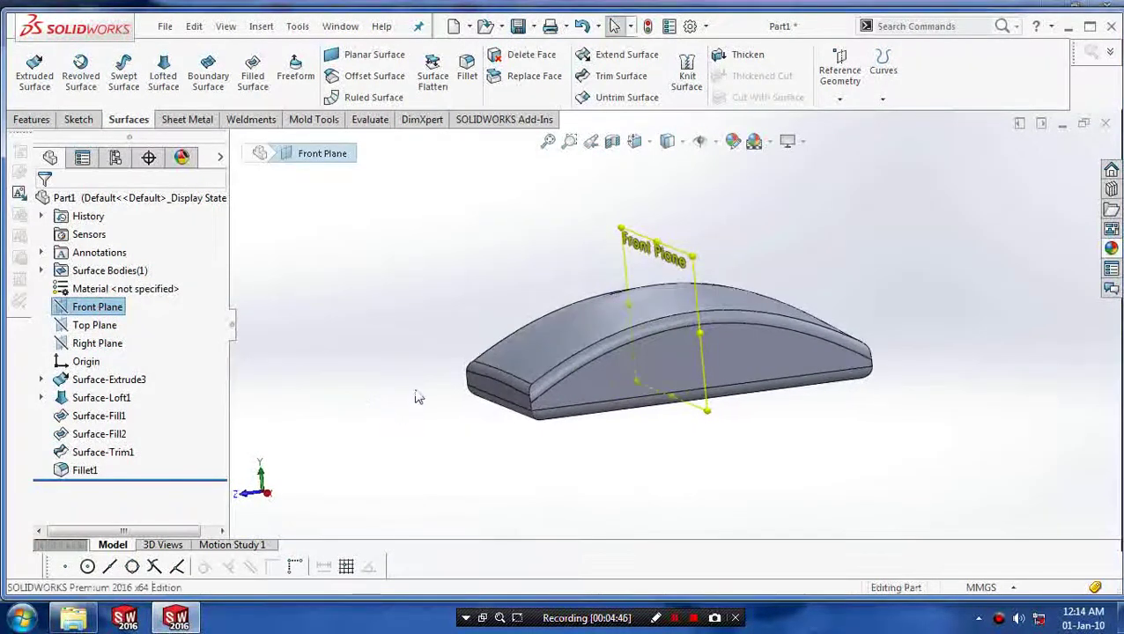
{"action": "left_click", "coordinate": [839, 98]}
{"action": "left_click", "coordinate": [841, 116]}
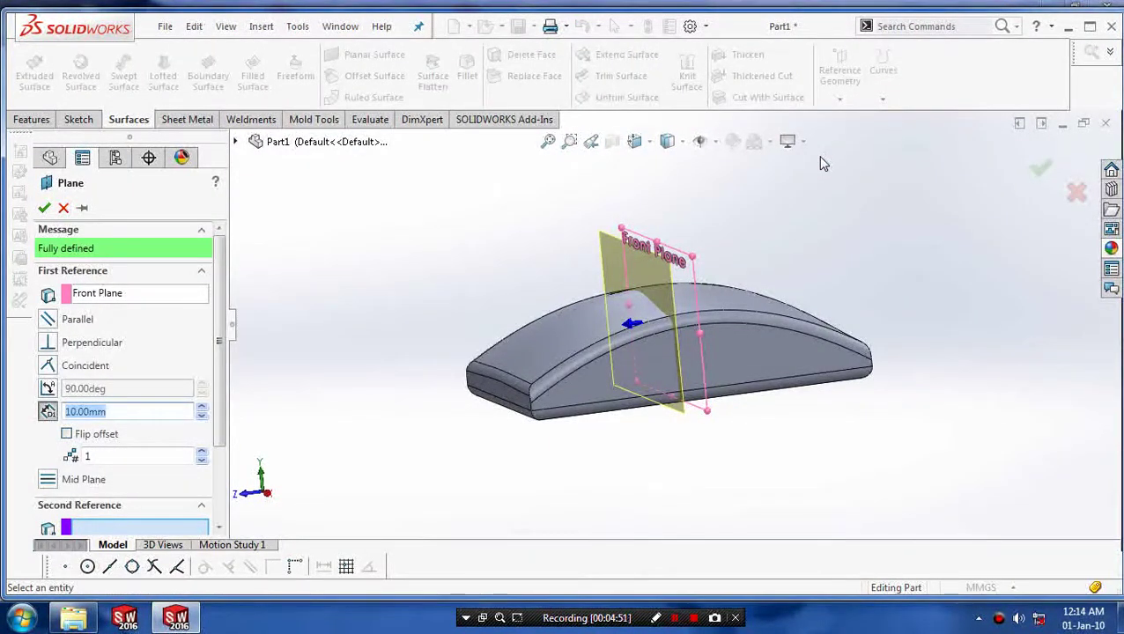
{"action": "left_click", "coordinate": [202, 408]}
{"action": "left_click", "coordinate": [202, 408]}
{"action": "left_click", "coordinate": [201, 408]}
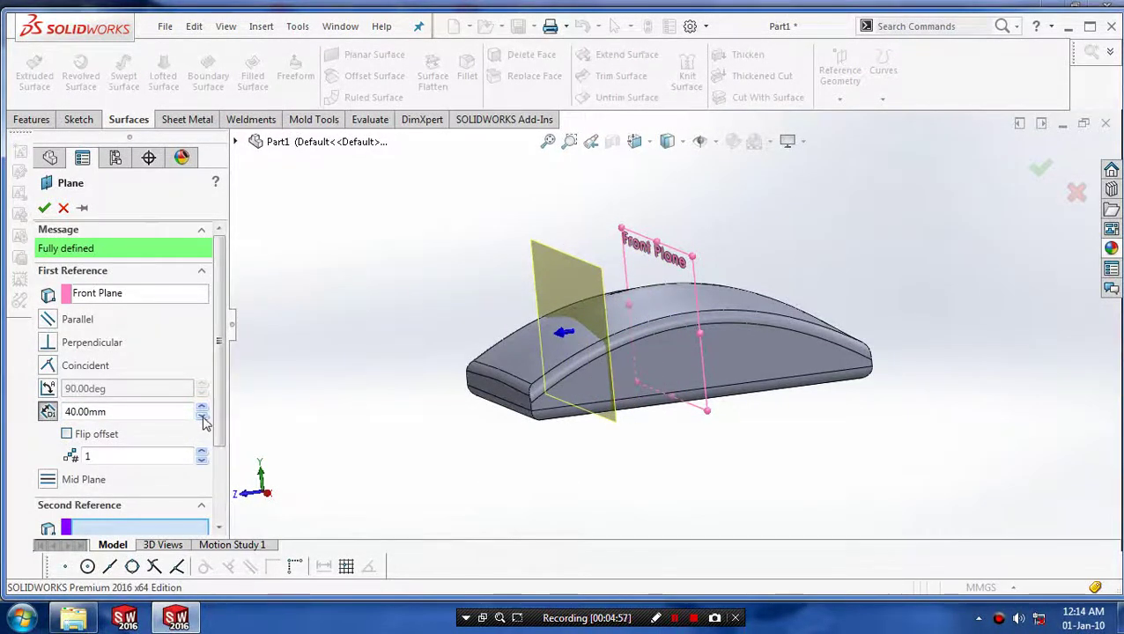
{"action": "left_click", "coordinate": [44, 208]}
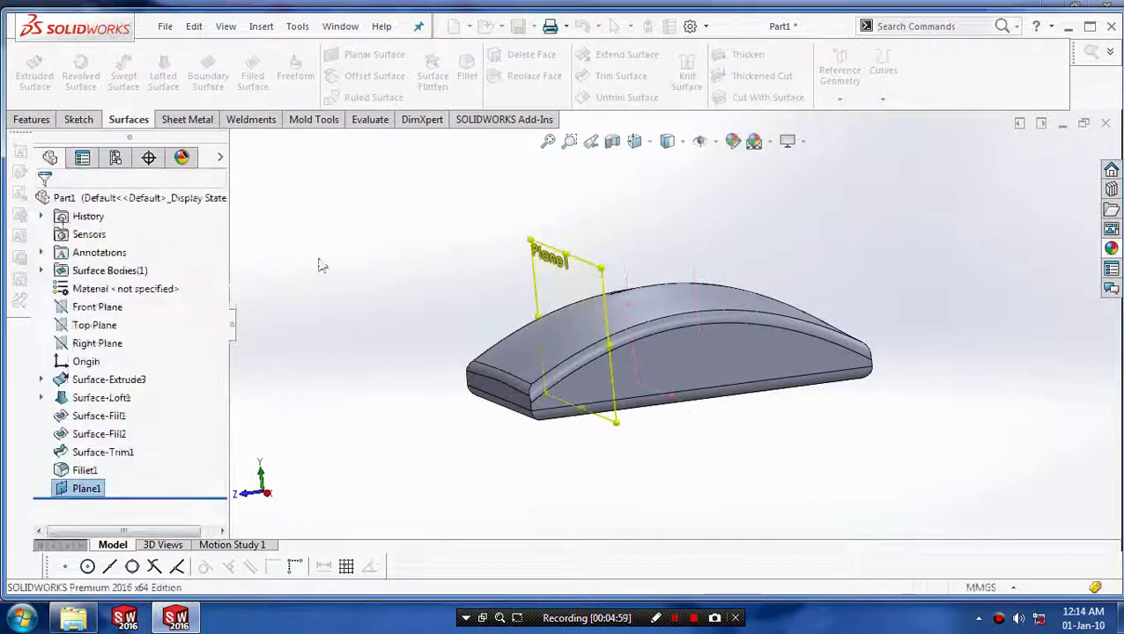
View Plane1 face-on and sketch a small circle (about R 3.59) at the profile's top crest.
{"action": "right_click", "coordinate": [97, 491]}
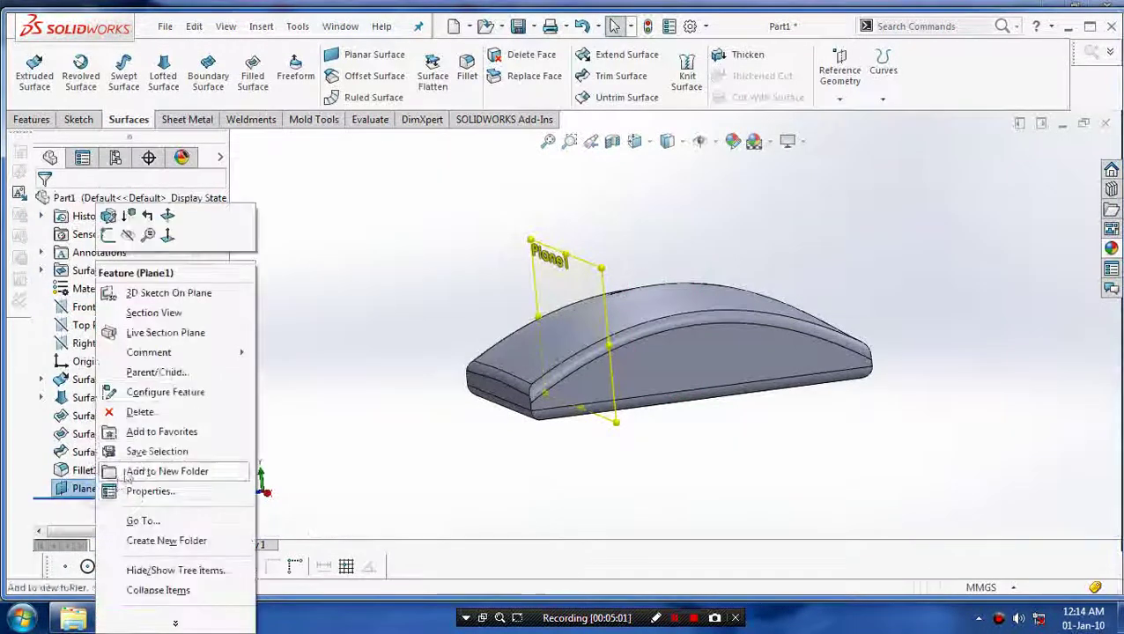
{"action": "left_click", "coordinate": [170, 247]}
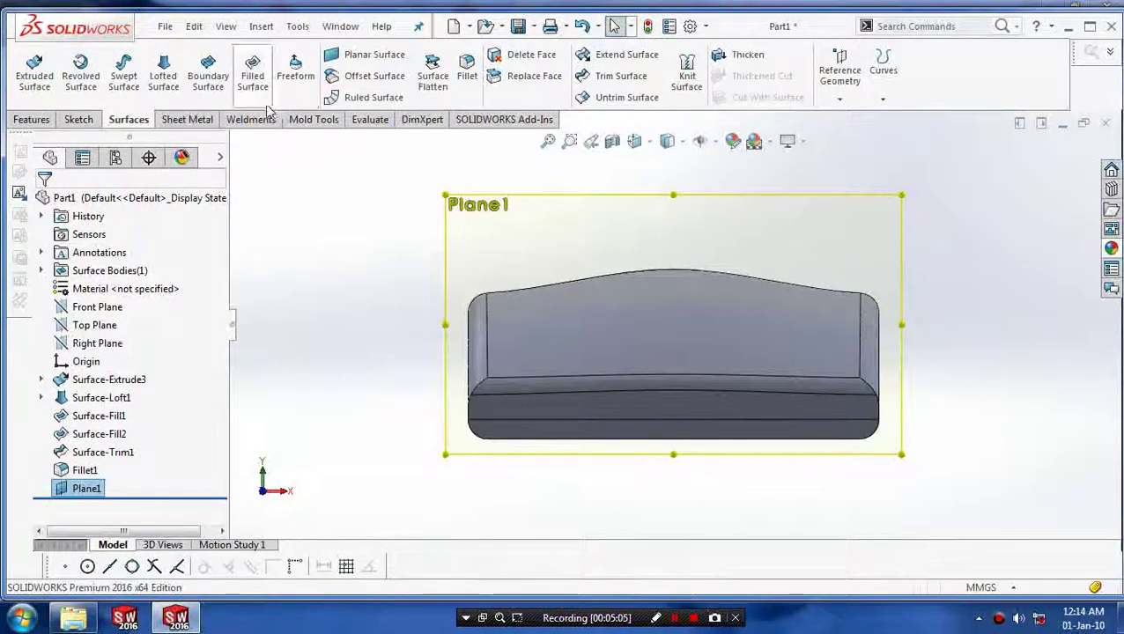
{"action": "left_click", "coordinate": [79, 121]}
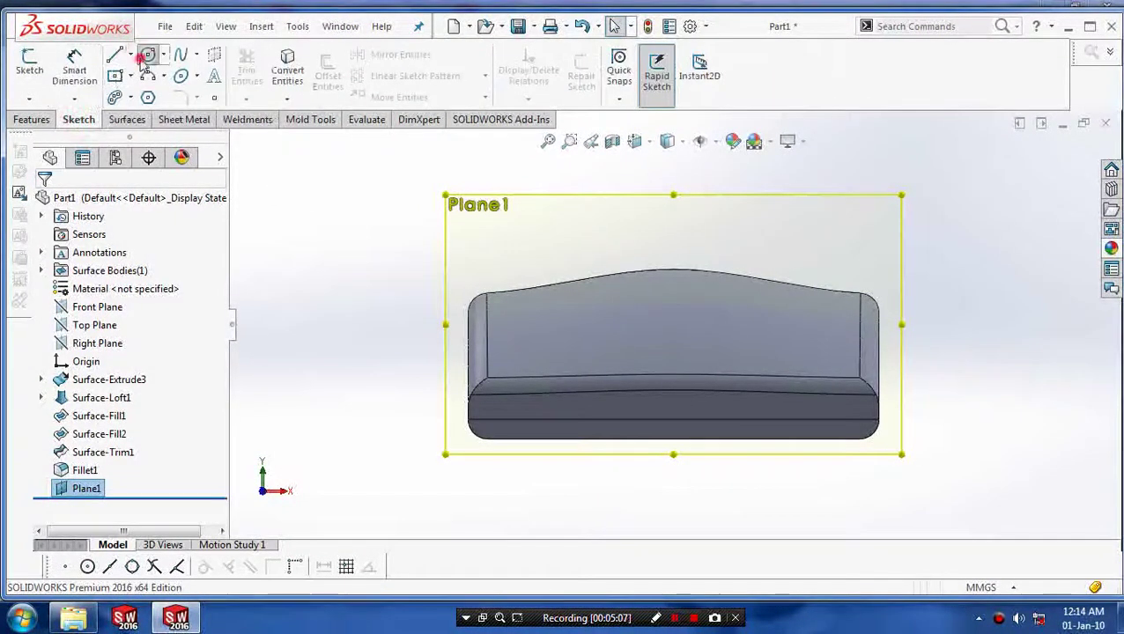
{"action": "left_click", "coordinate": [148, 57]}
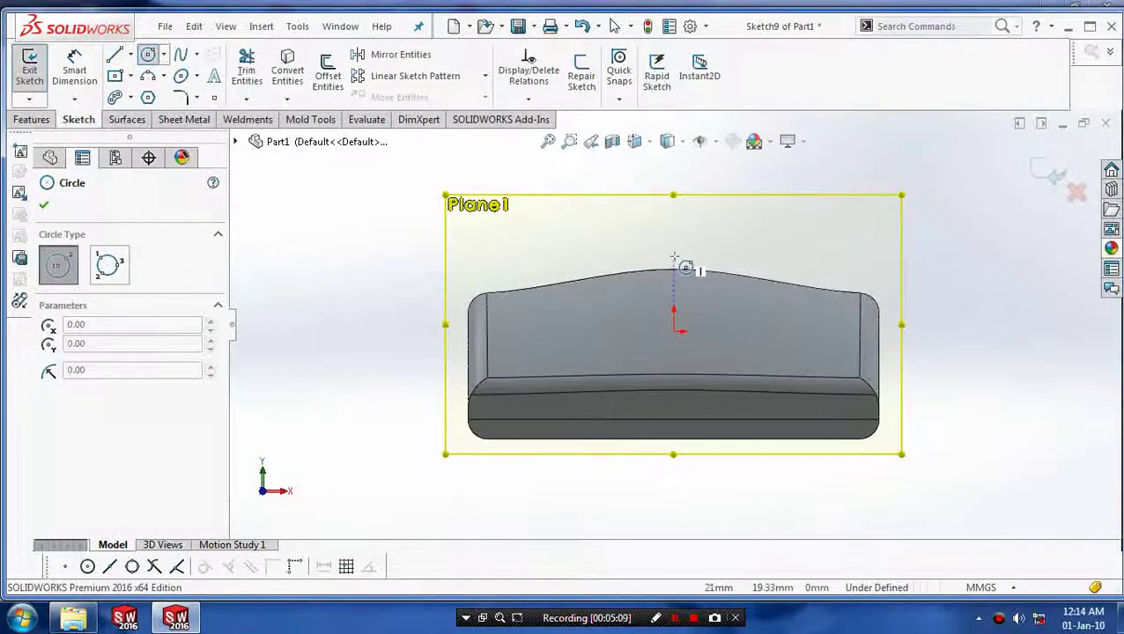
{"action": "left_click", "coordinate": [673, 256]}
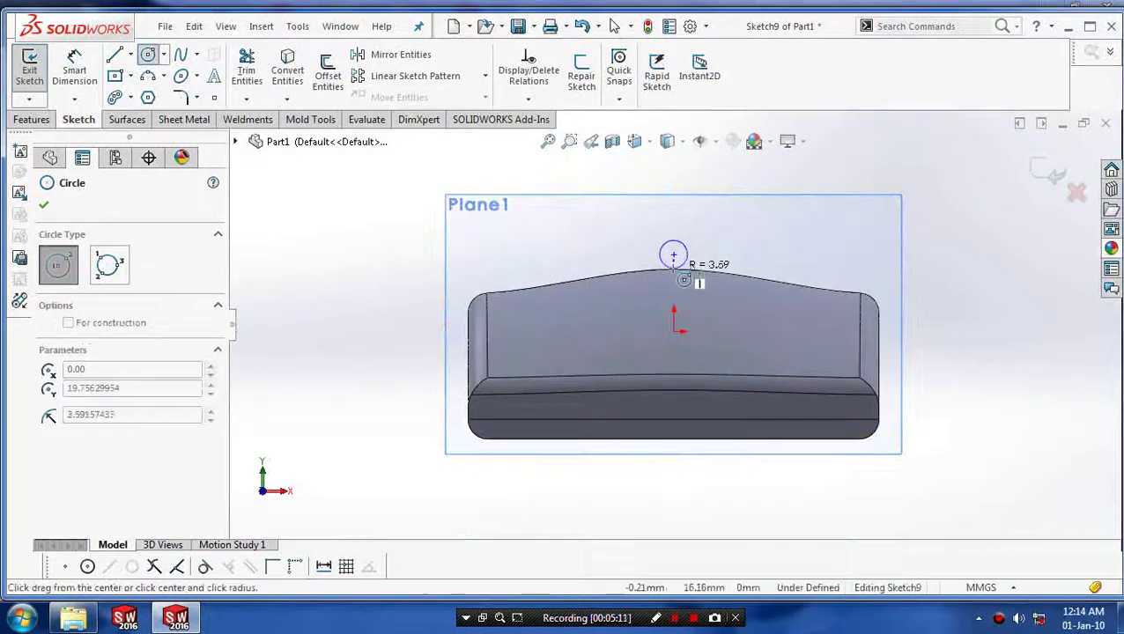
{"action": "left_click", "coordinate": [683, 275]}
{"action": "mouse_move", "coordinate": [727, 246]}
{"action": "middle_mouse_down"}
{"action": "mouse_move", "coordinate": [649, 302]}
{"action": "mouse_move", "coordinate": [715, 312]}
{"action": "middle_mouse_up"}
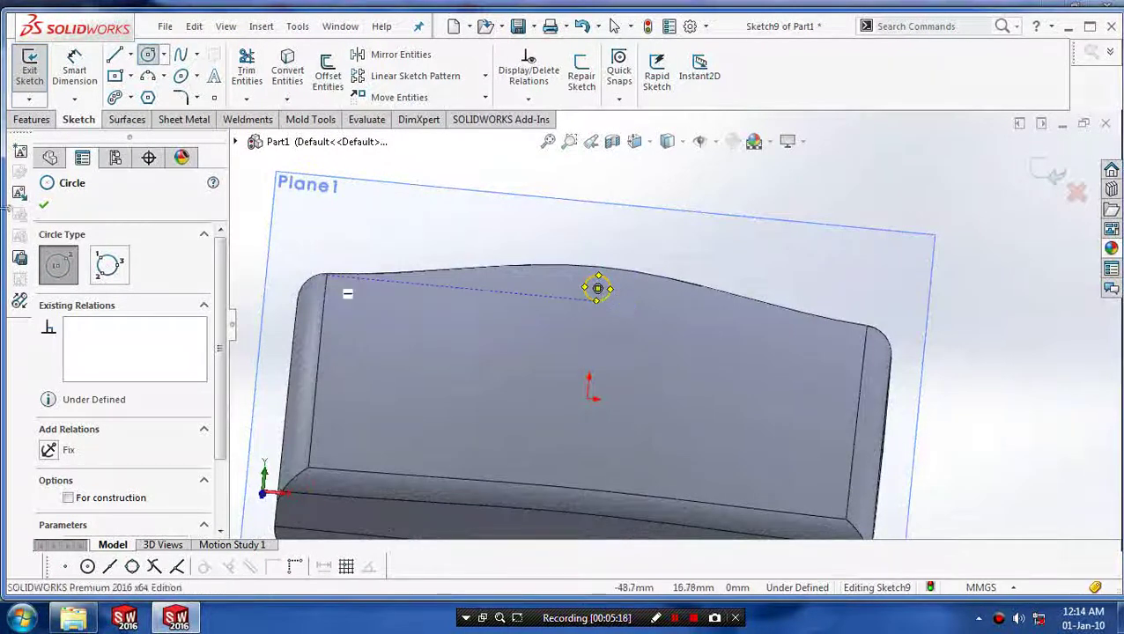
{"action": "left_click", "coordinate": [44, 206]}
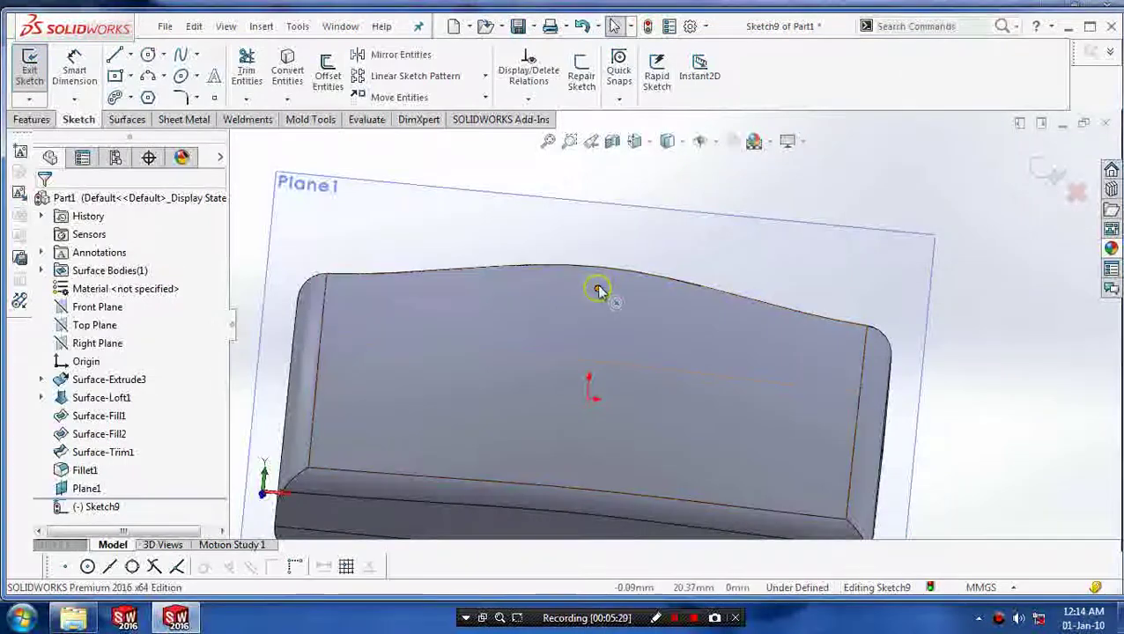
Drag the circle's centre down and left so it sits just inside the top surface.
{"action": "left_click", "coordinate": [597, 291]}
{"action": "mouse_move", "coordinate": [597, 303]}
{"action": "middle_mouse_down"}
{"action": "mouse_move", "coordinate": [525, 321]}
{"action": "mouse_move", "coordinate": [570, 300]}
{"action": "middle_mouse_up"}
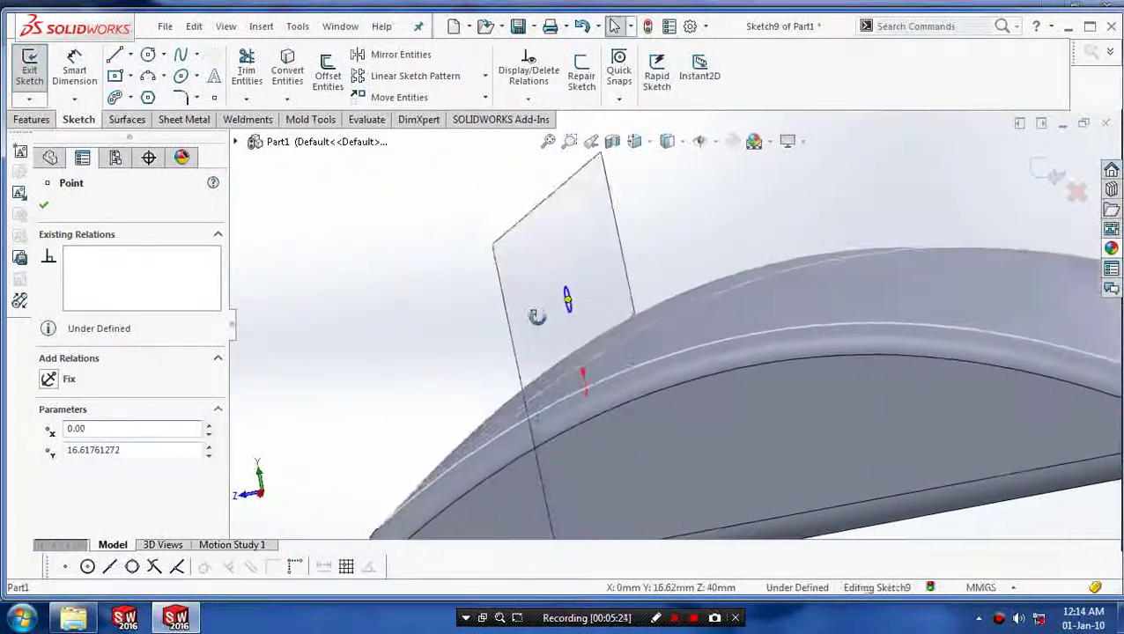
{"action": "key", "text": "Escape"}
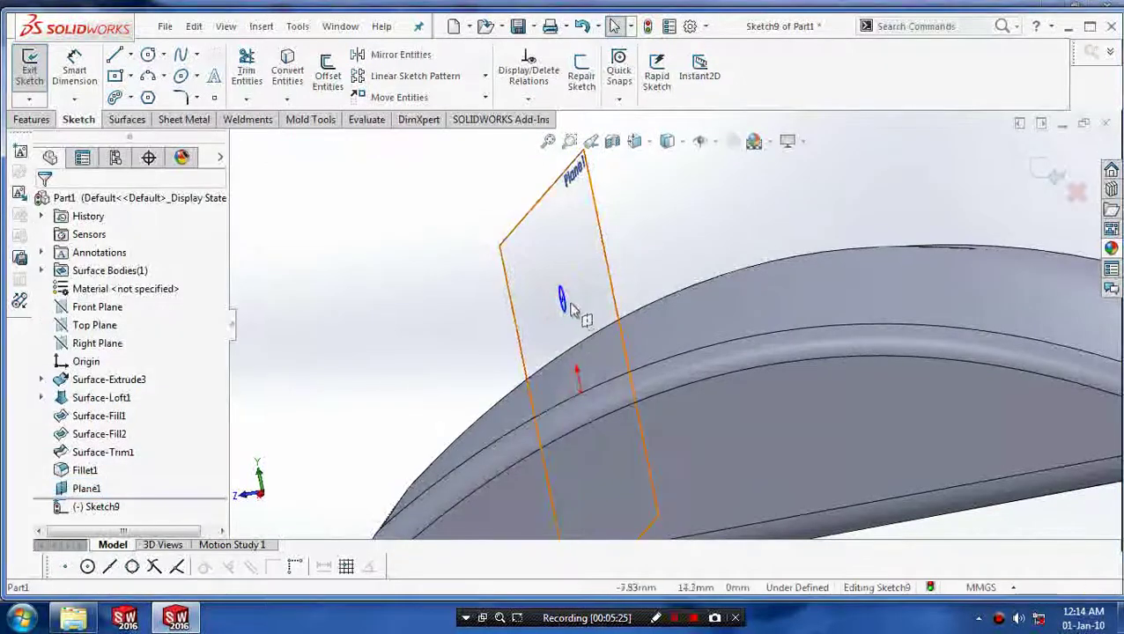
{"action": "scroll", "coordinate": [568, 304], "scroll_direction": "down", "scroll_amount": 3}
{"action": "scroll", "coordinate": [594, 313], "scroll_direction": "down", "scroll_amount": 3}
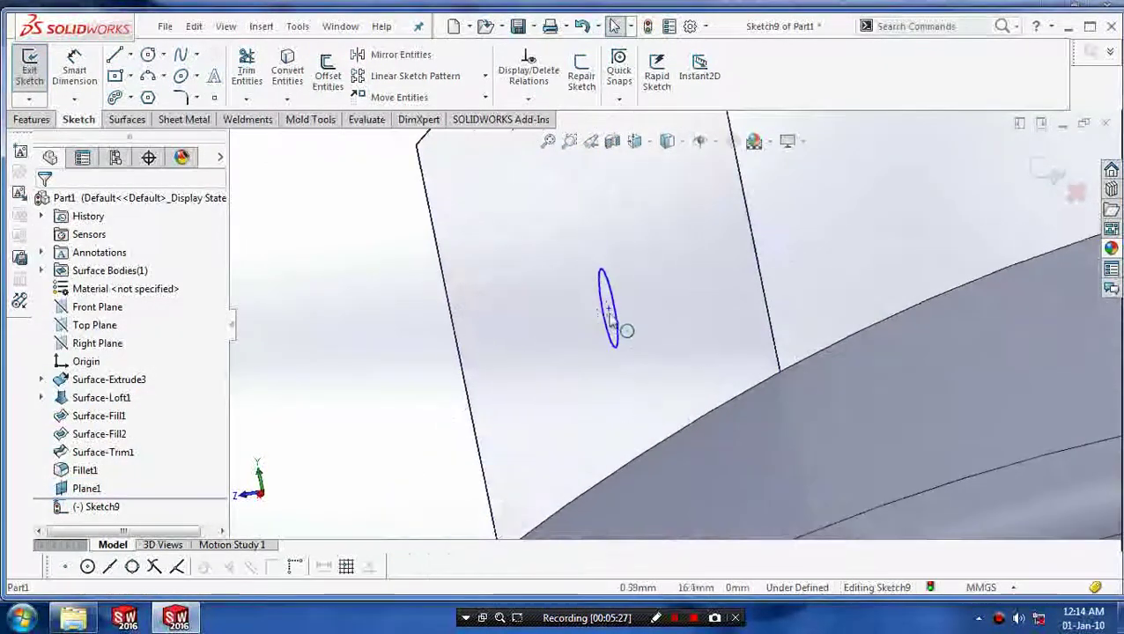
{"action": "left_click_drag", "start_coordinate": [608, 310], "coordinate": [645, 423]}
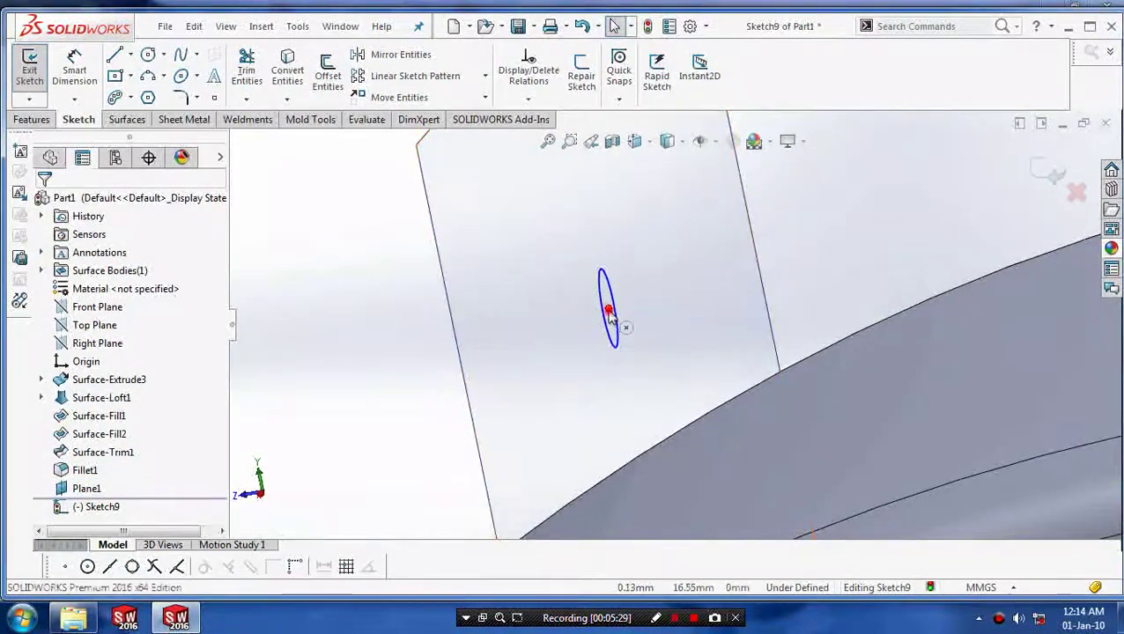
{"action": "middle_click_drag", "start_coordinate": [645, 423], "coordinate": [656, 431]}
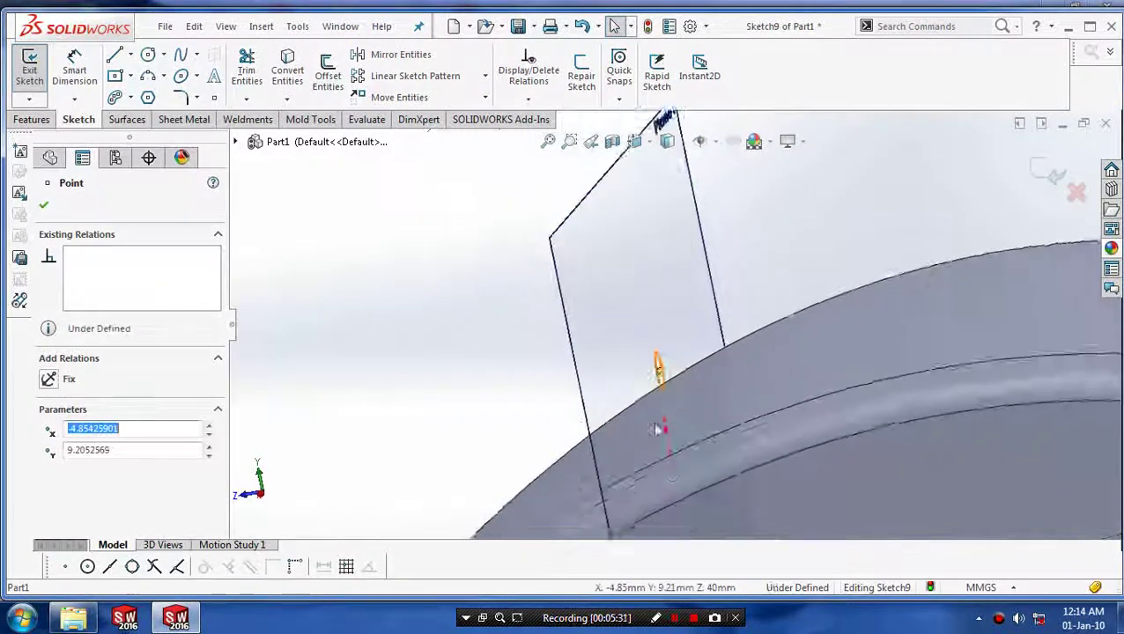
{"action": "mouse_move", "coordinate": [552, 435]}
{"action": "middle_mouse_down"}
{"action": "mouse_move", "coordinate": [630, 387]}
{"action": "mouse_move", "coordinate": [634, 398]}
{"action": "middle_mouse_up"}
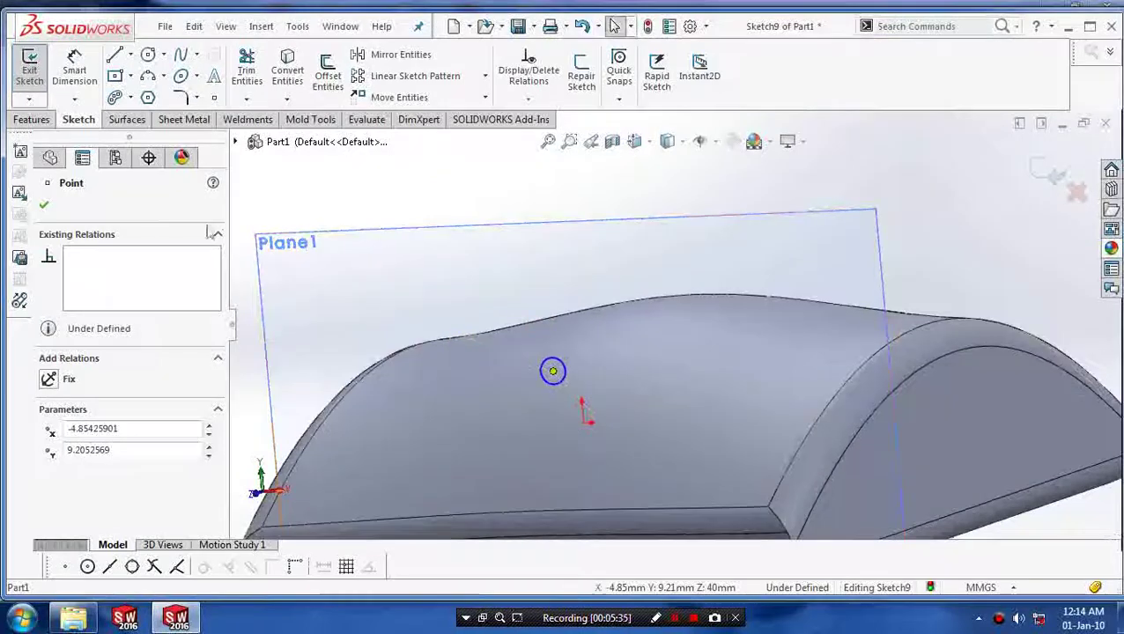
Close the point properties and switch the view to Front.
{"action": "left_click", "coordinate": [44, 206]}
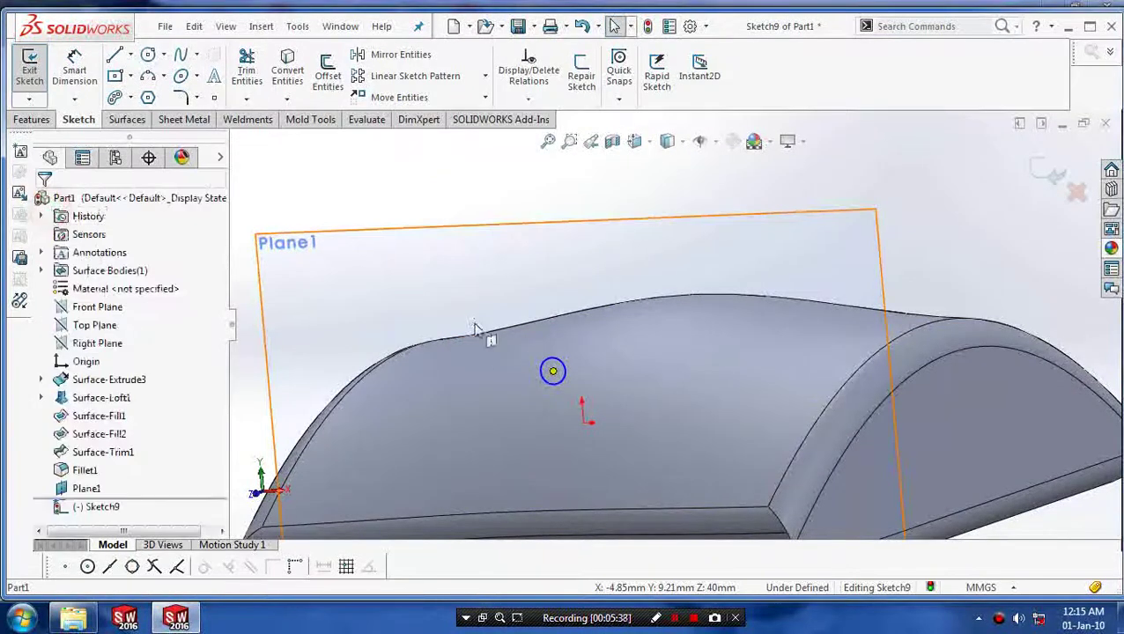
{"action": "middle_click_drag", "start_coordinate": [484, 333], "coordinate": [474, 379]}
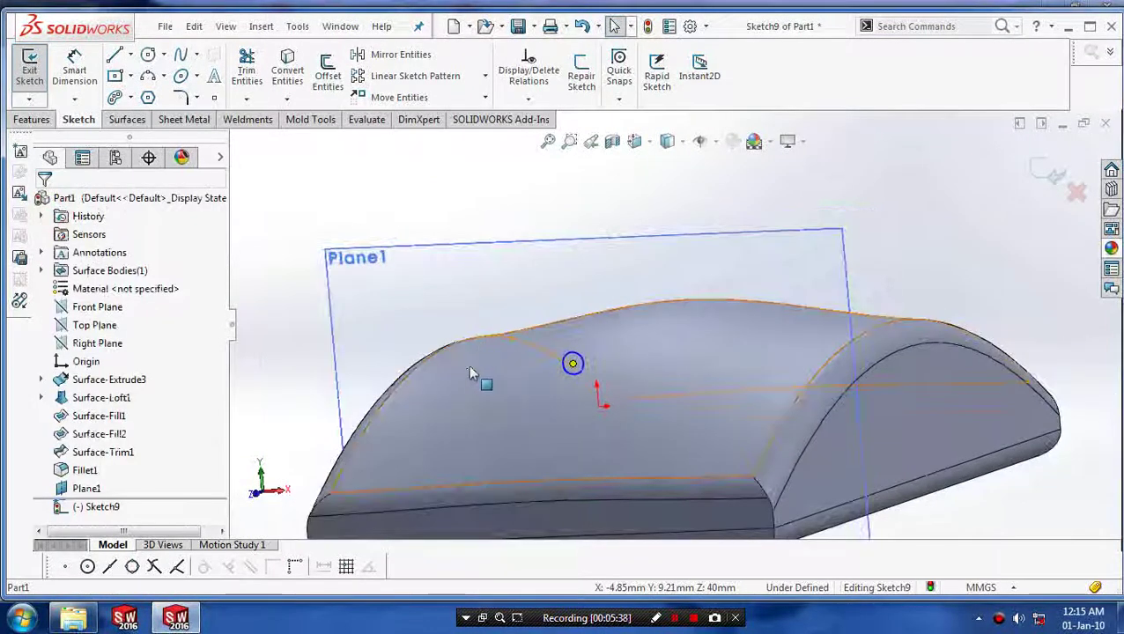
{"action": "right_click", "coordinate": [398, 235]}
{"action": "left_click", "coordinate": [322, 204]}
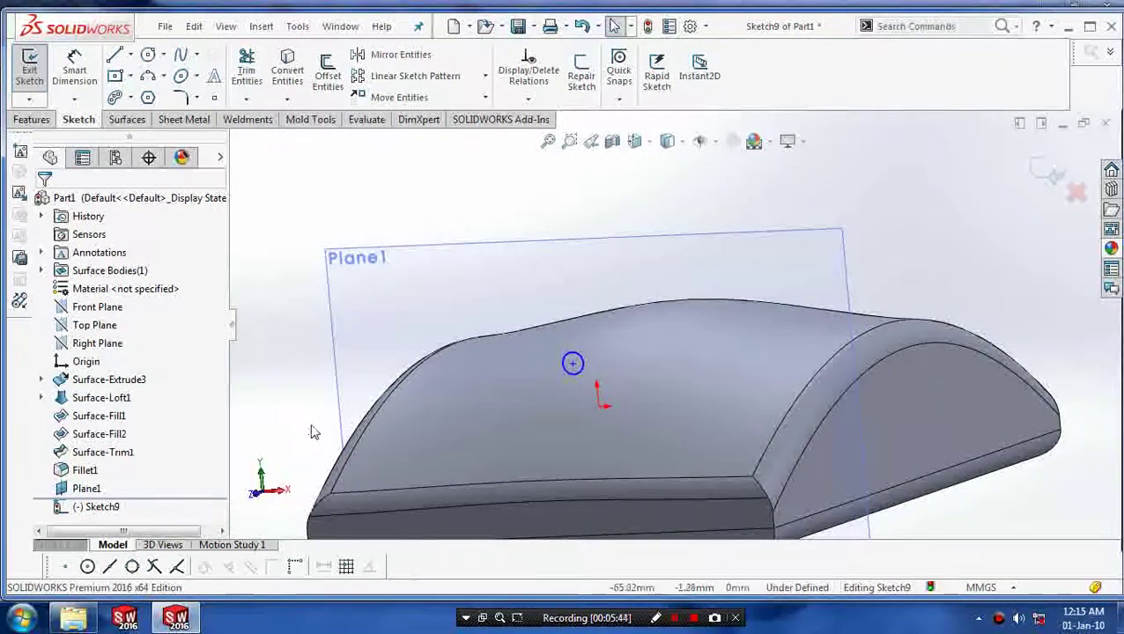
{"action": "key", "text": "space"}
{"action": "left_click", "coordinate": [600, 337]}
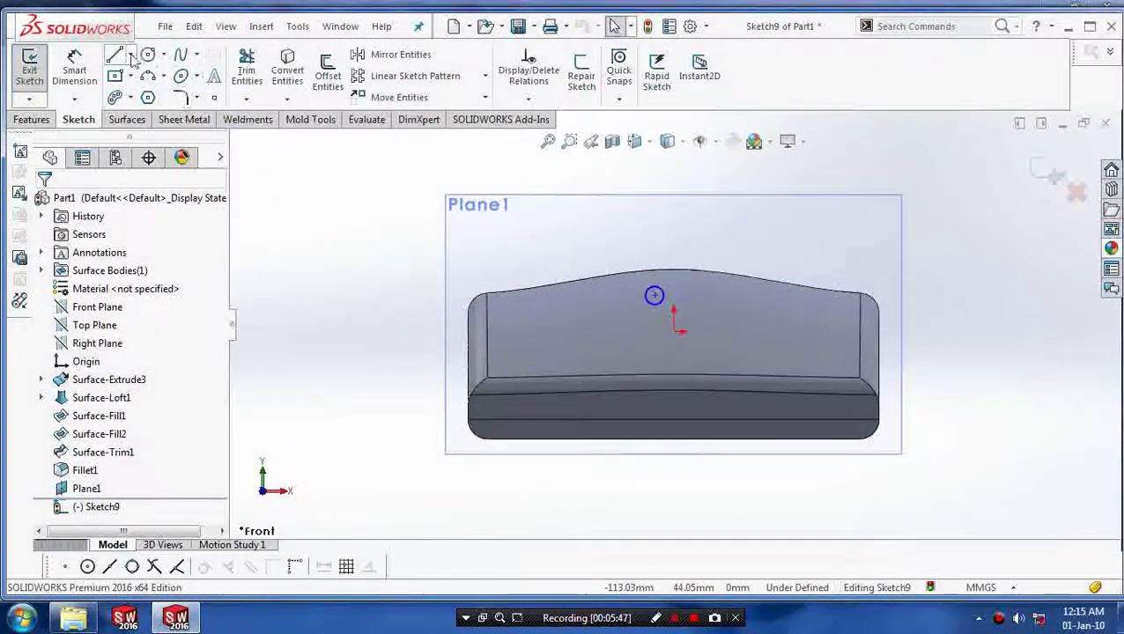
Draw a horizontal centerline below the circle and exit the sketch.
{"action": "left_click", "coordinate": [129, 55]}
{"action": "left_click", "coordinate": [159, 92]}
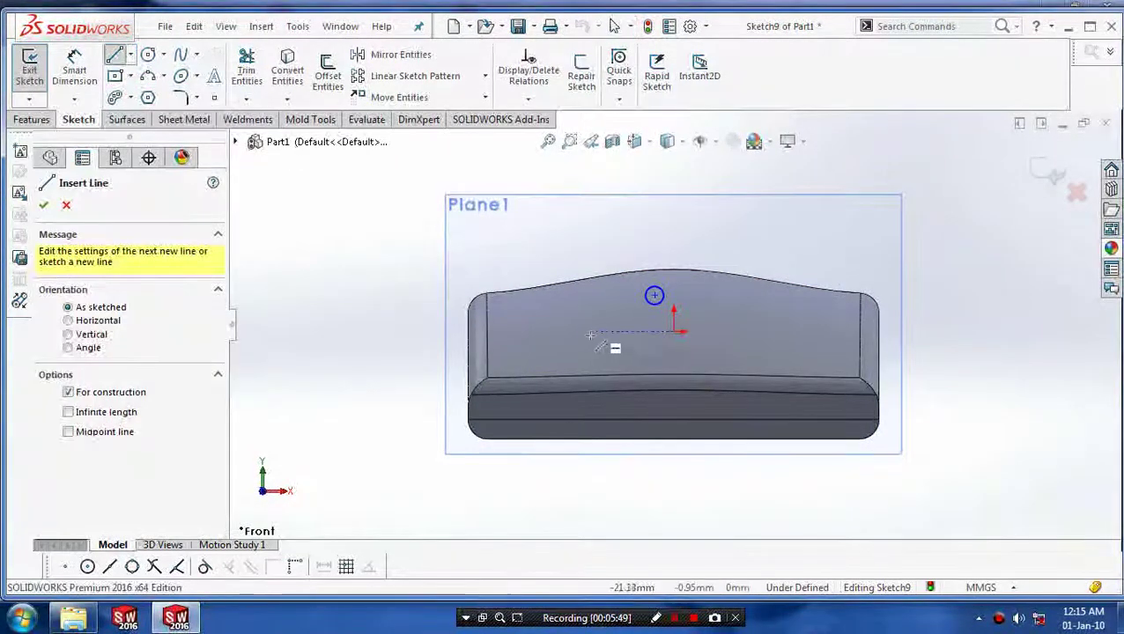
{"action": "left_click", "coordinate": [590, 332]}
{"action": "left_click", "coordinate": [795, 331]}
{"action": "key", "text": "Escape"}
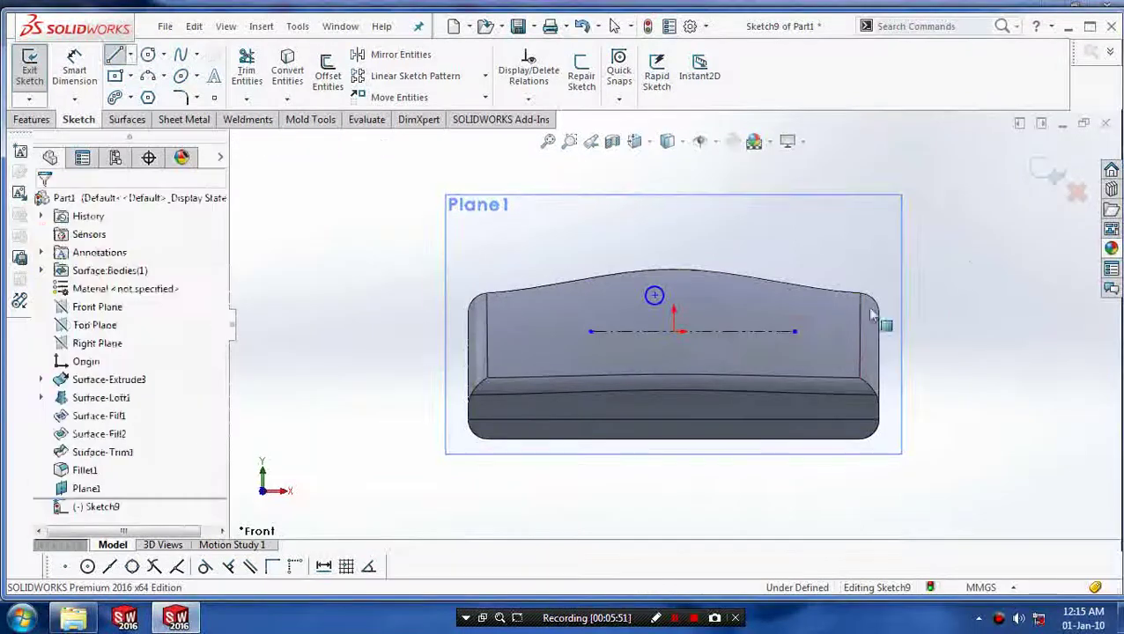
{"action": "left_click", "coordinate": [1047, 172]}
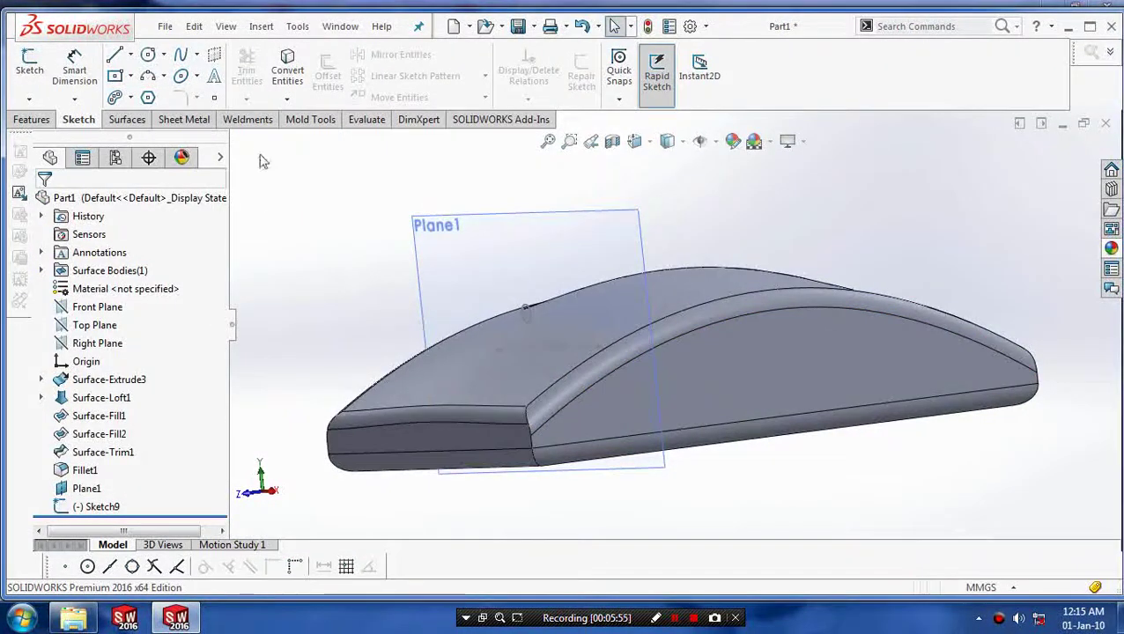
Revolve the circle sketch 360° about the centerline into Surface-Revolve1.
{"action": "left_click", "coordinate": [127, 119]}
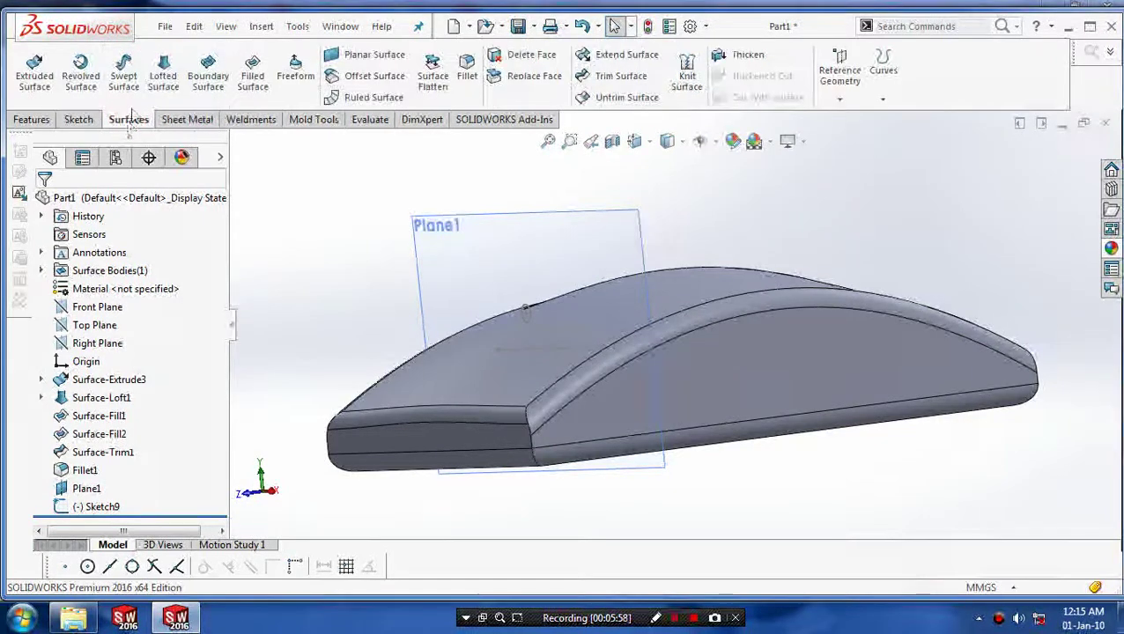
{"action": "left_click", "coordinate": [80, 72]}
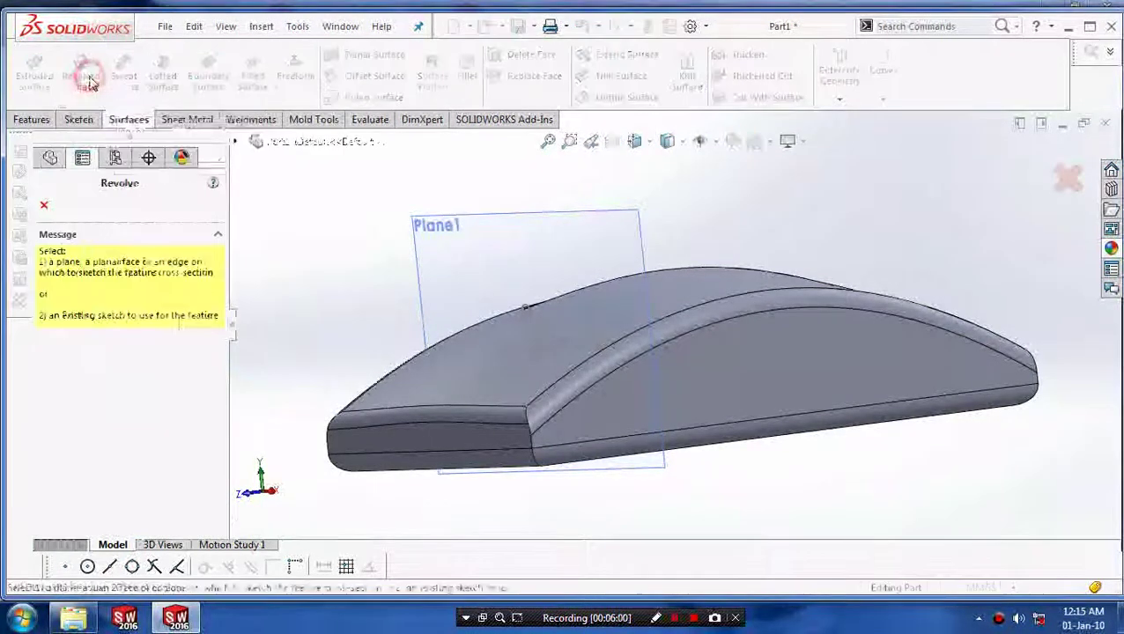
{"action": "left_click", "coordinate": [532, 315]}
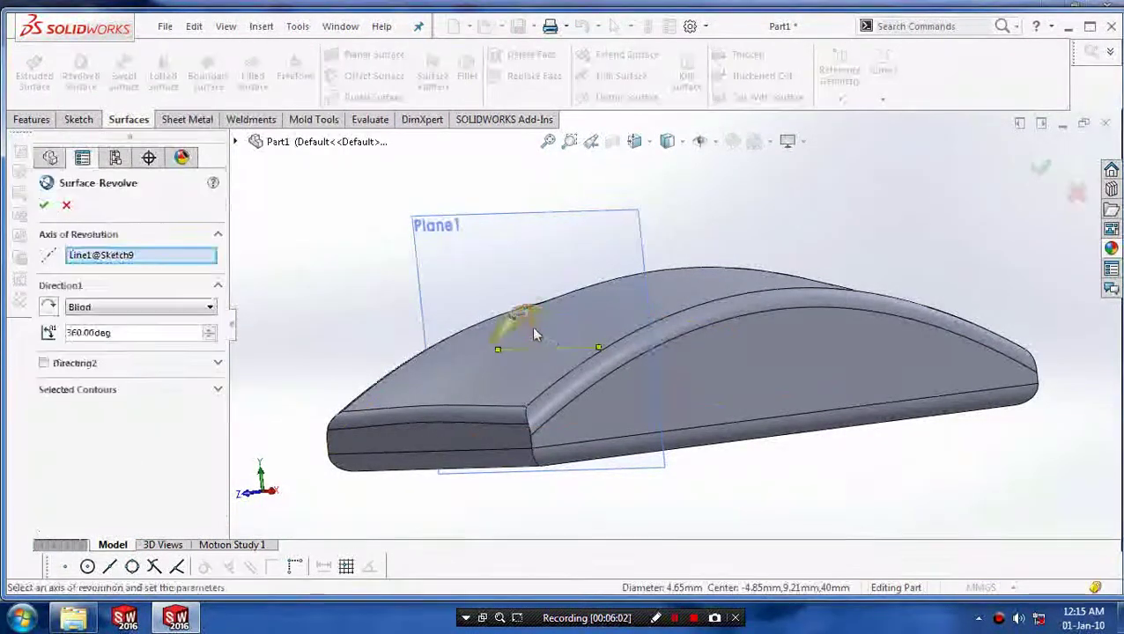
{"action": "middle_click_drag", "start_coordinate": [475, 392], "coordinate": [475, 394]}
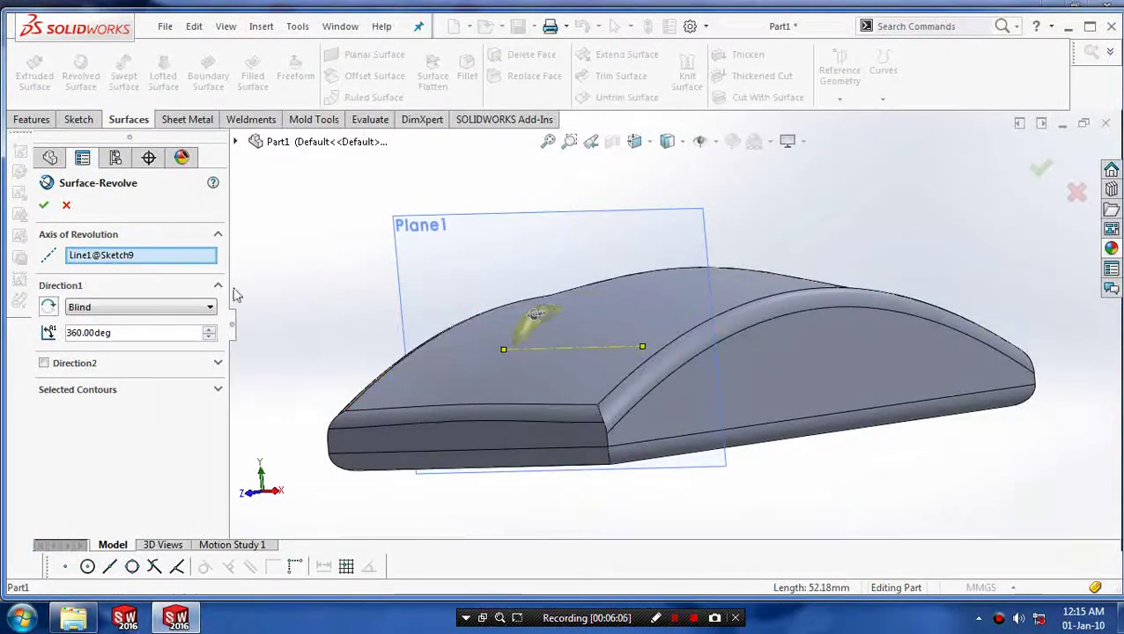
{"action": "left_click", "coordinate": [43, 205]}
{"action": "middle_click_drag", "start_coordinate": [387, 352], "coordinate": [382, 367]}
{"action": "scroll", "coordinate": [374, 379], "scroll_direction": "up", "scroll_amount": 2}
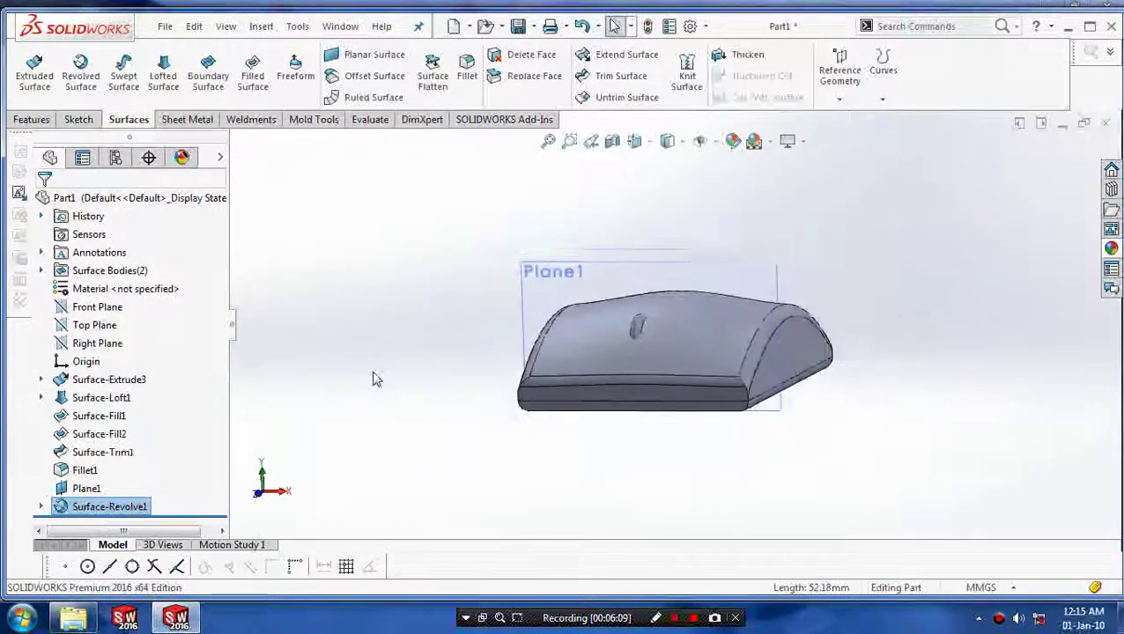
{"action": "middle_click_drag", "start_coordinate": [704, 452], "coordinate": [686, 403]}
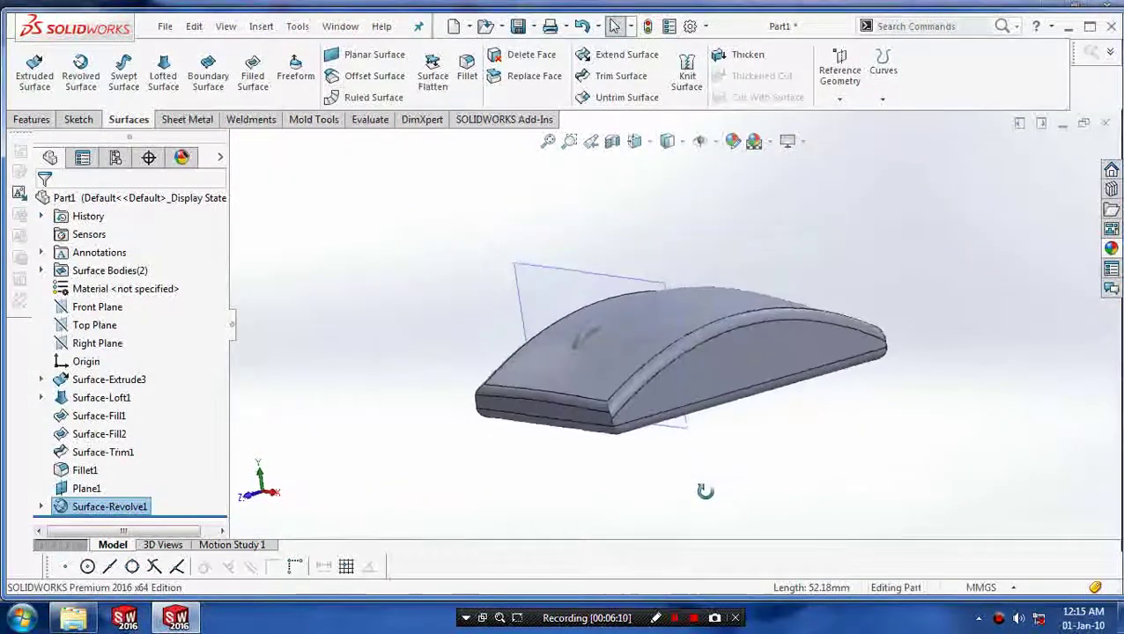
Hide Plane1 and set the Surface-Loft1 top face's appearance to black.
{"action": "right_click", "coordinate": [632, 289]}
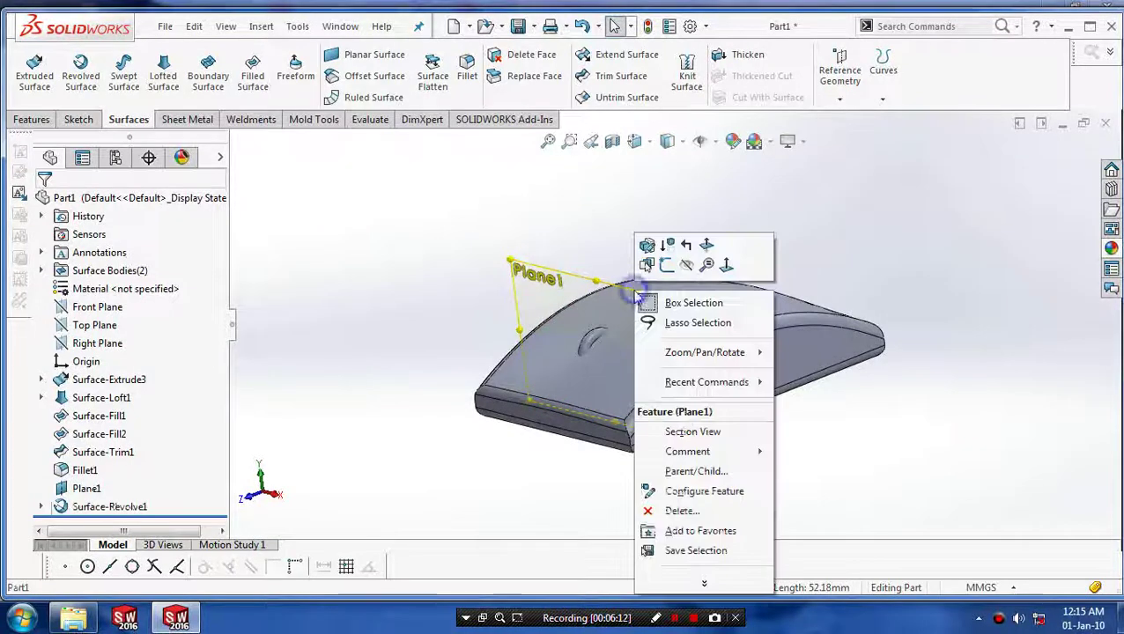
{"action": "left_click", "coordinate": [690, 273]}
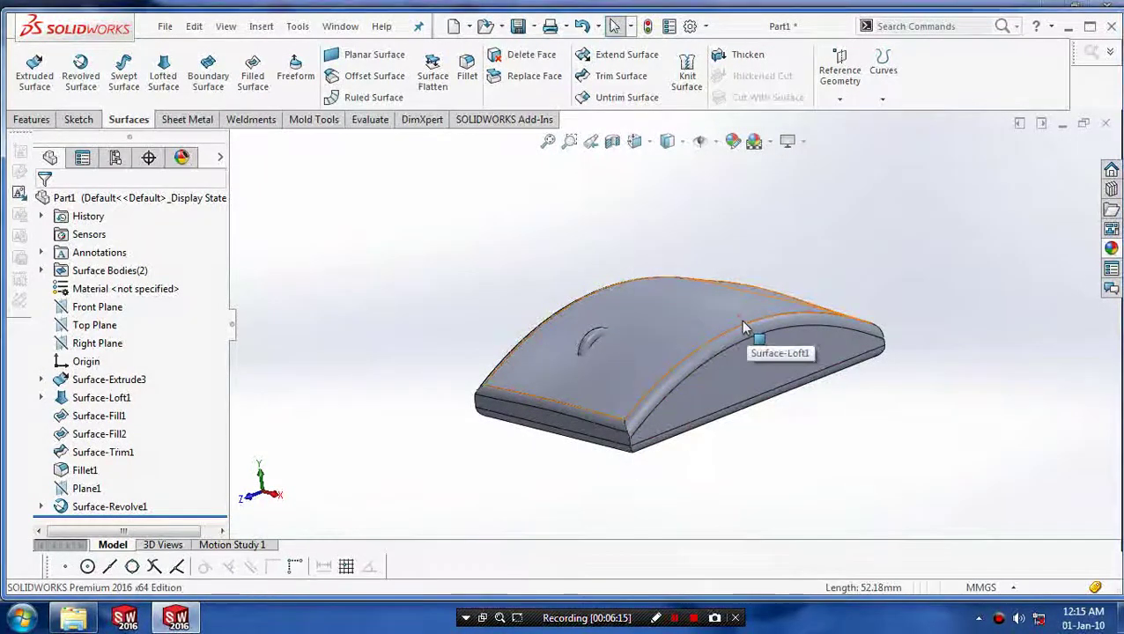
{"action": "left_click", "coordinate": [746, 323]}
{"action": "right_click", "coordinate": [746, 323]}
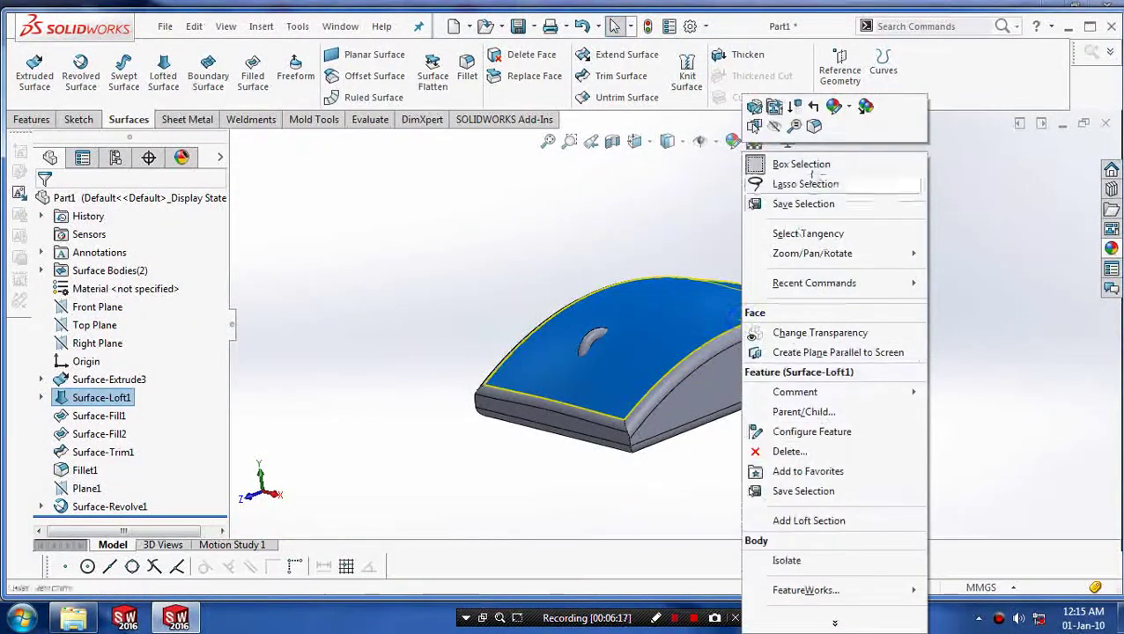
{"action": "left_click", "coordinate": [834, 106]}
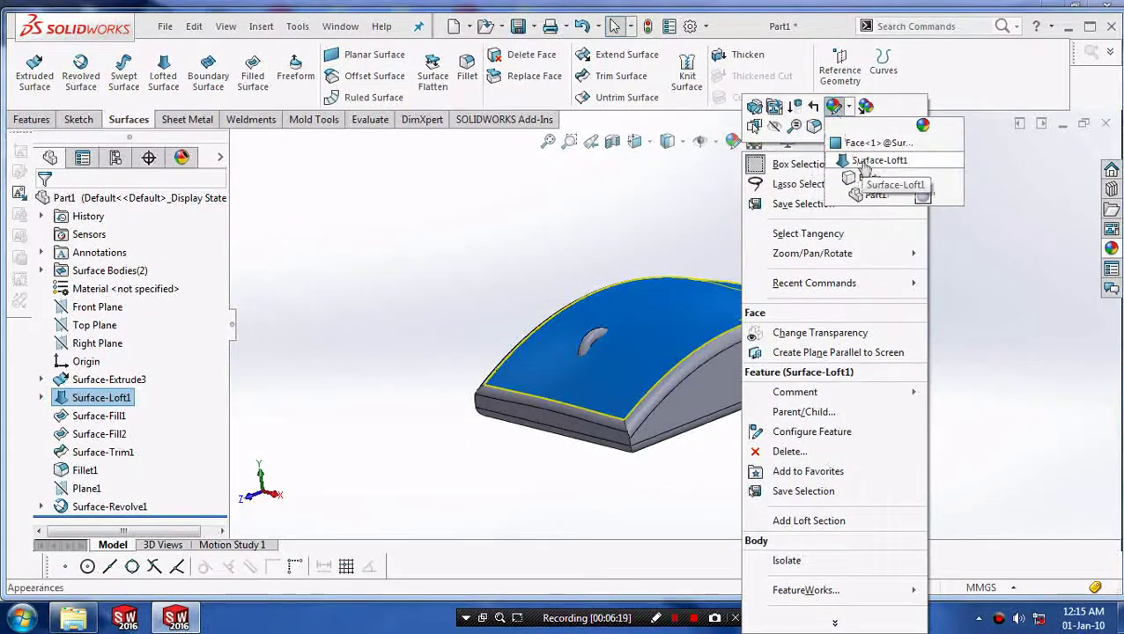
{"action": "left_click", "coordinate": [872, 160]}
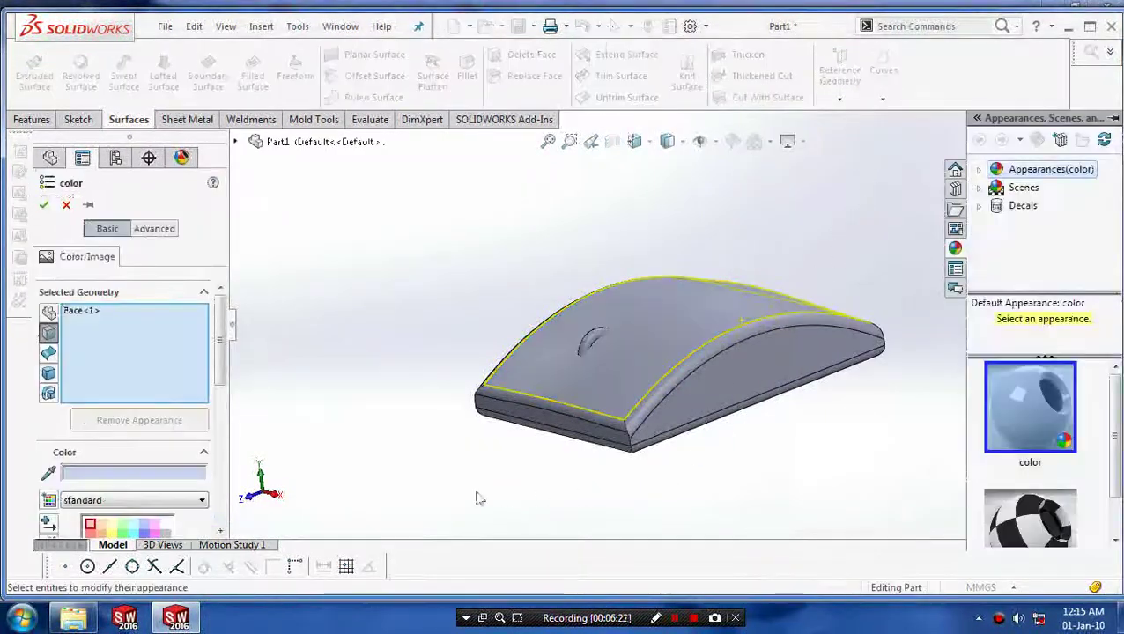
{"action": "left_click_drag", "start_coordinate": [223, 352], "coordinate": [223, 396]}
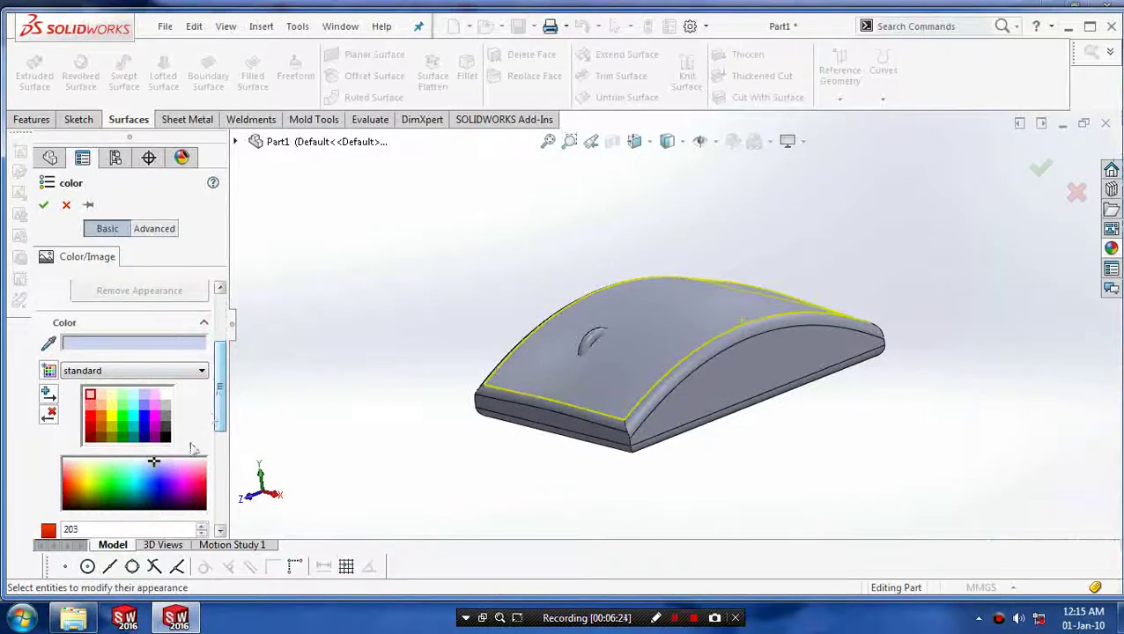
{"action": "mouse_move", "coordinate": [155, 470]}
{"action": "left_mouse_down"}
{"action": "mouse_move", "coordinate": [136, 465]}
{"action": "mouse_move", "coordinate": [126, 478]}
{"action": "mouse_move", "coordinate": [181, 484]}
{"action": "mouse_move", "coordinate": [185, 470]}
{"action": "mouse_move", "coordinate": [202, 472]}
{"action": "mouse_move", "coordinate": [158, 484]}
{"action": "mouse_move", "coordinate": [136, 511]}
{"action": "mouse_move", "coordinate": [99, 516]}
{"action": "left_mouse_up"}
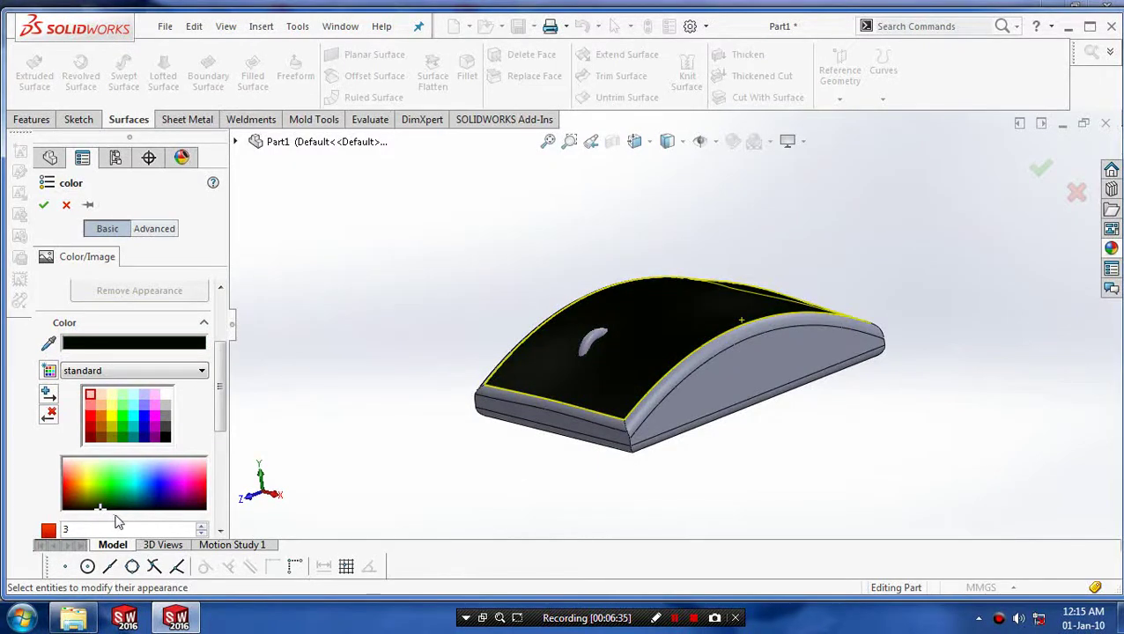
{"action": "left_click", "coordinate": [49, 215]}
{"action": "middle_click_drag", "start_coordinate": [374, 352], "coordinate": [520, 370]}
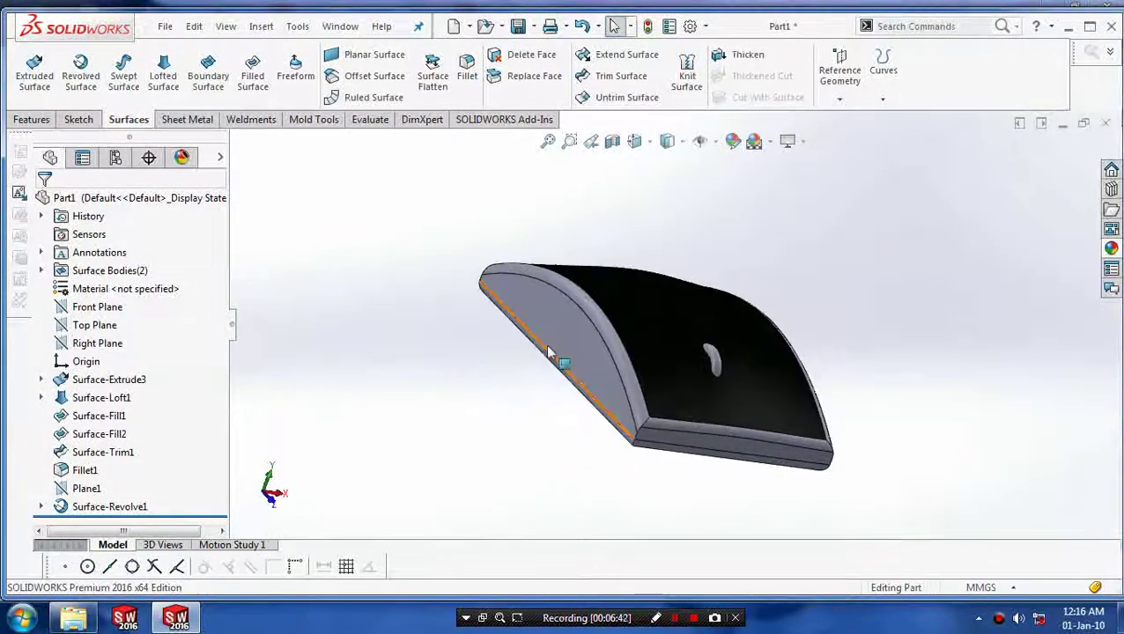
Select the end, bottom band and fill faces, then give Surface-Fill1 a near-black colour.
{"action": "left_click", "coordinate": [571, 361]}
{"action": "middle_click_drag", "start_coordinate": [571, 361], "coordinate": [614, 443]}
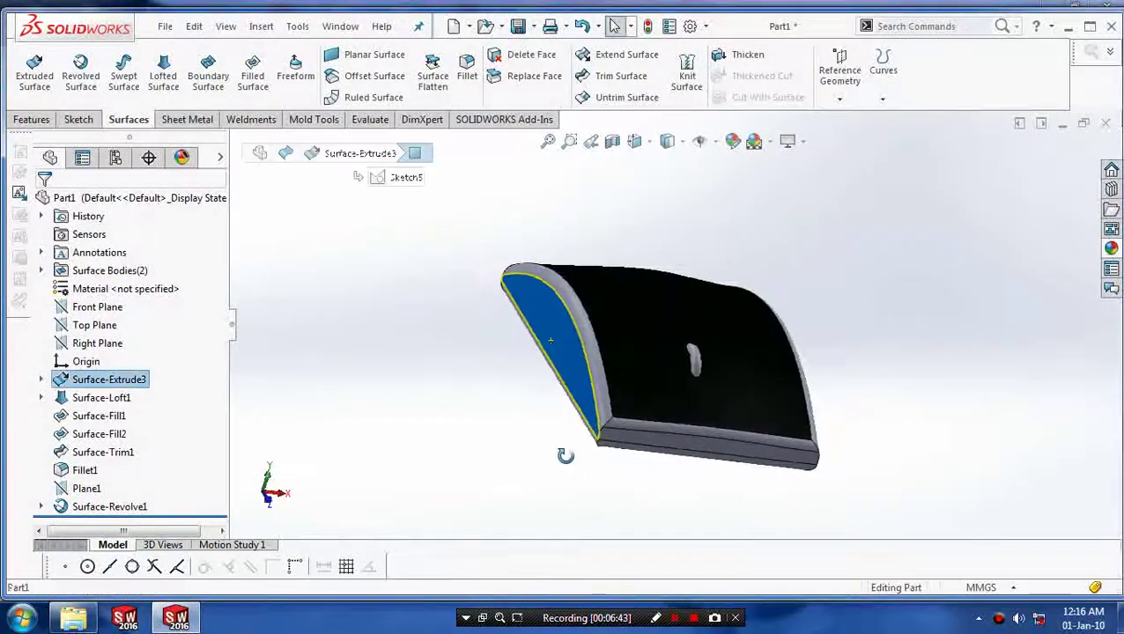
{"action": "left_click", "coordinate": [625, 431], "text": "ctrl"}
{"action": "mouse_move", "coordinate": [695, 484]}
{"action": "middle_mouse_down"}
{"action": "mouse_move", "coordinate": [584, 482]}
{"action": "mouse_move", "coordinate": [679, 443]}
{"action": "middle_mouse_up"}
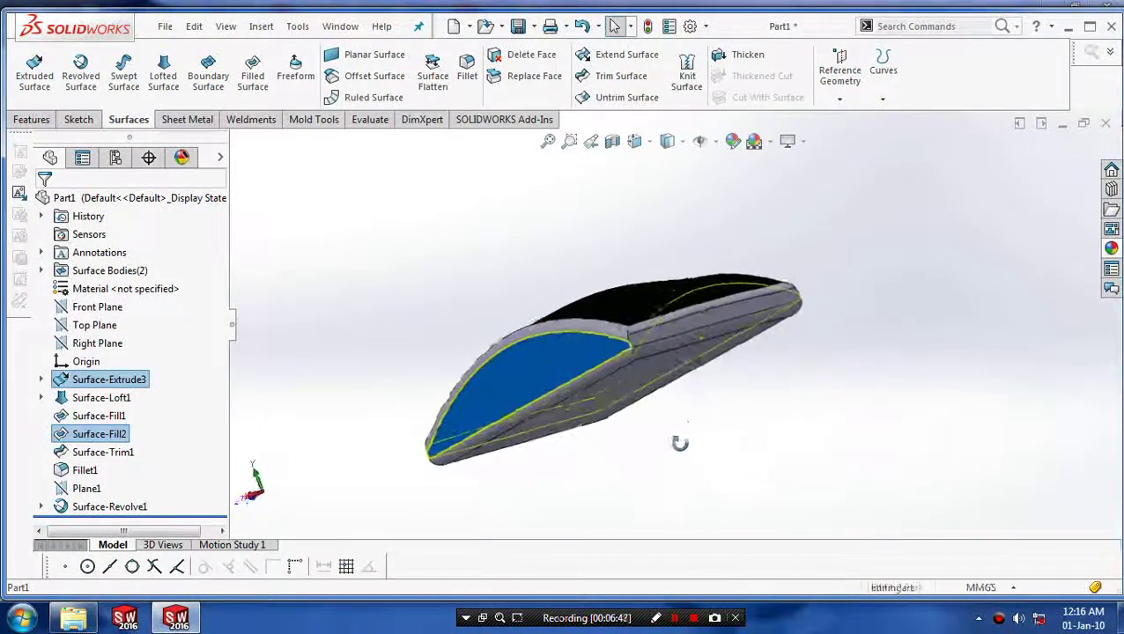
{"action": "left_click", "coordinate": [690, 322], "text": "ctrl"}
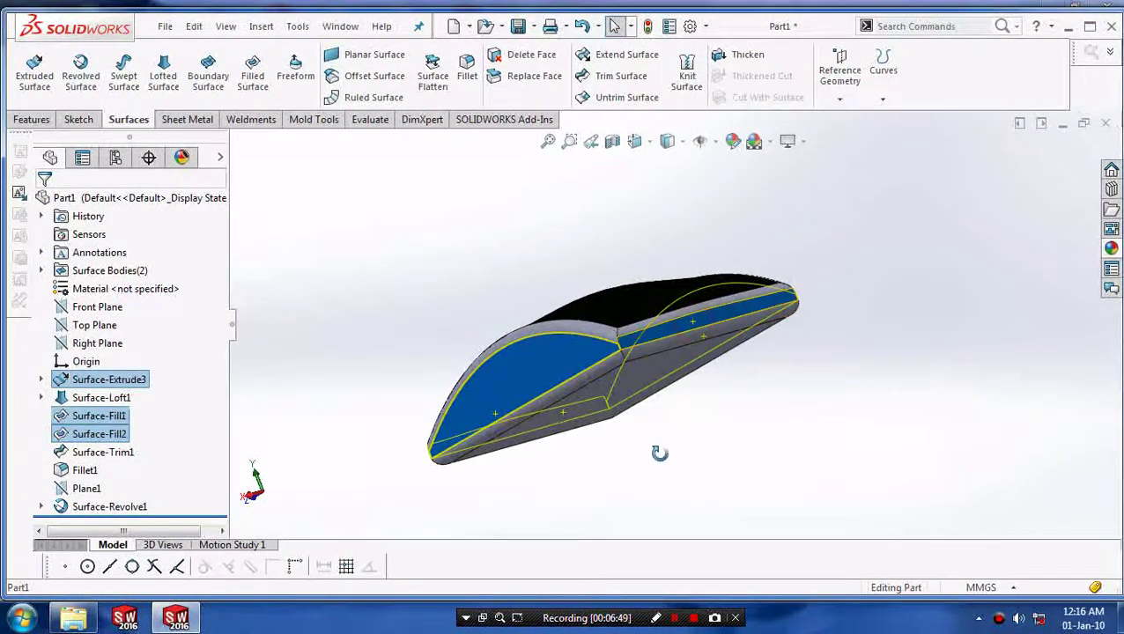
{"action": "middle_click_drag", "start_coordinate": [660, 452], "coordinate": [790, 451]}
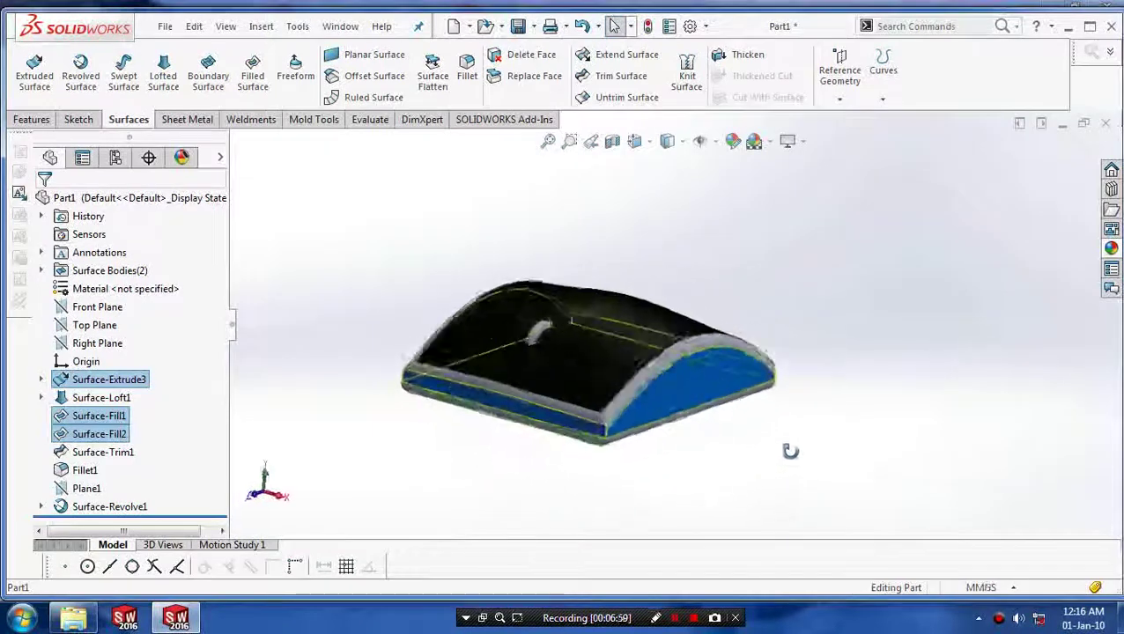
{"action": "right_click", "coordinate": [110, 418]}
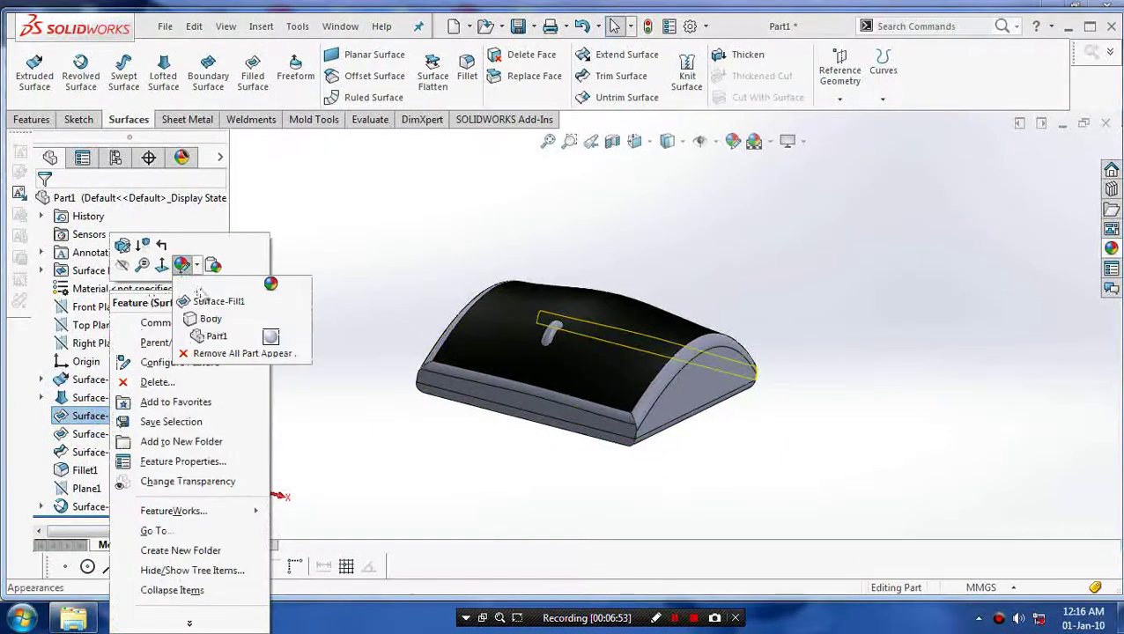
{"action": "left_click", "coordinate": [220, 301]}
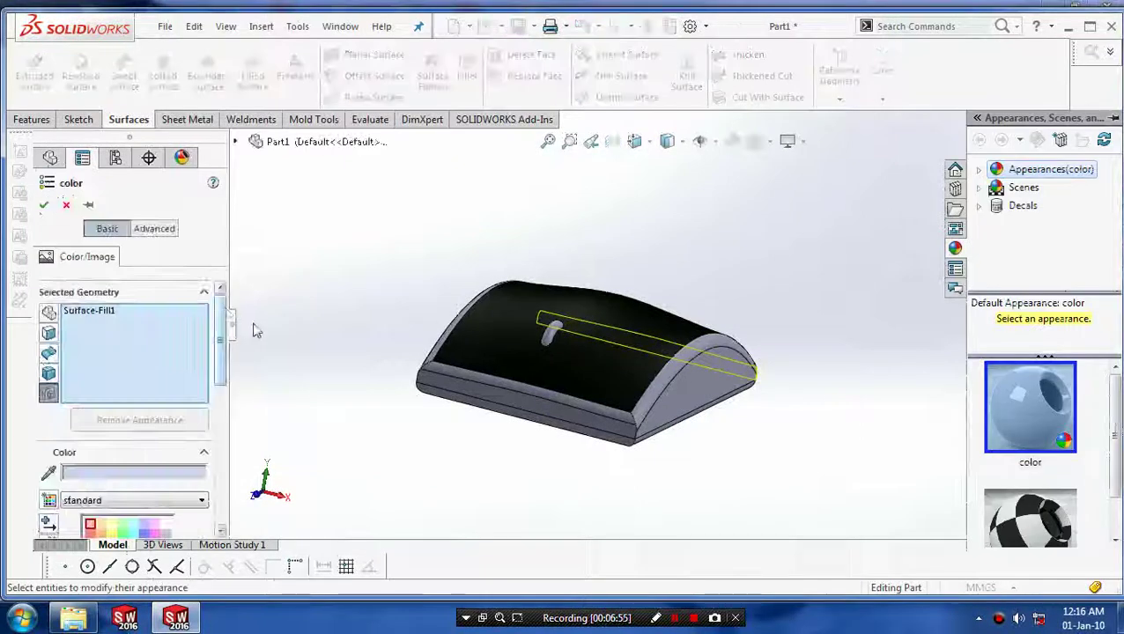
{"action": "left_click_drag", "start_coordinate": [222, 364], "coordinate": [206, 419]}
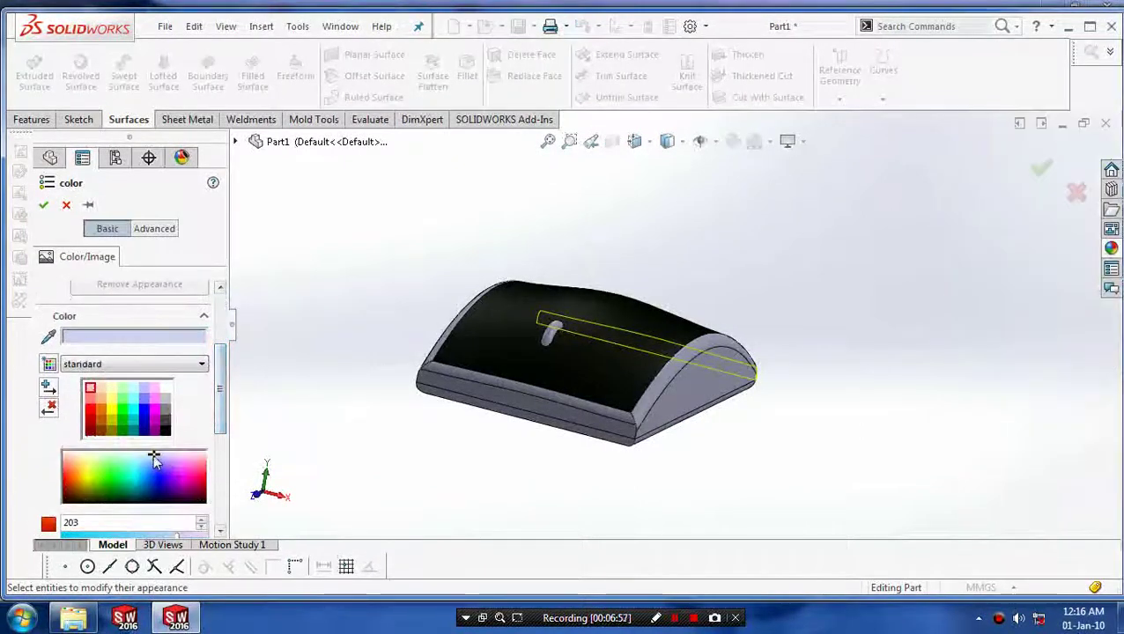
{"action": "left_click_drag", "start_coordinate": [154, 459], "coordinate": [112, 502]}
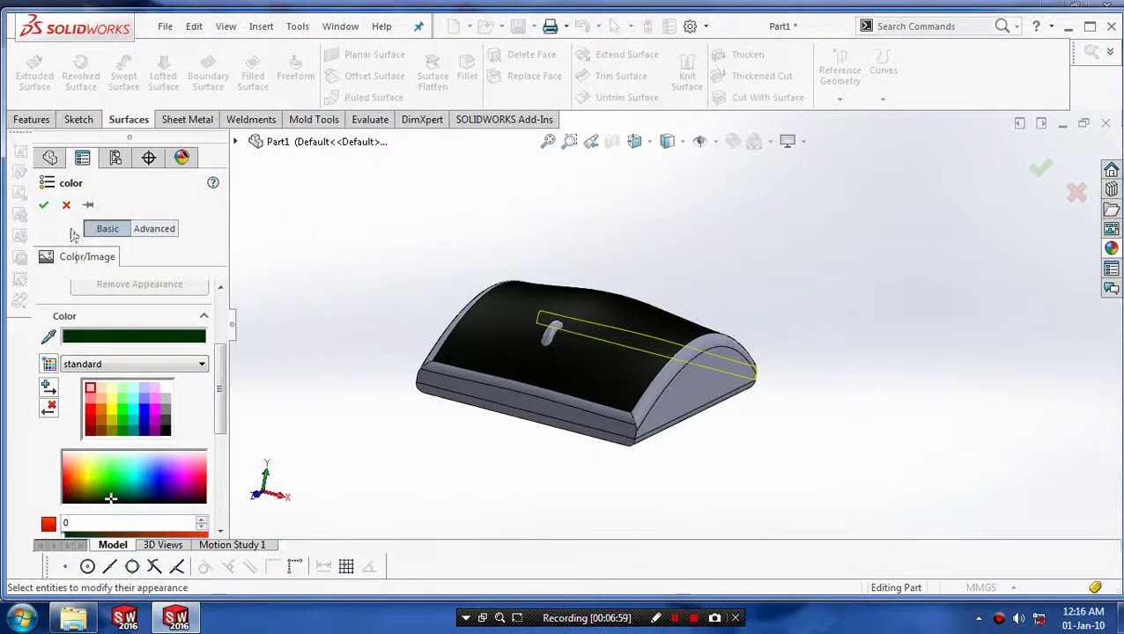
{"action": "left_click", "coordinate": [44, 206]}
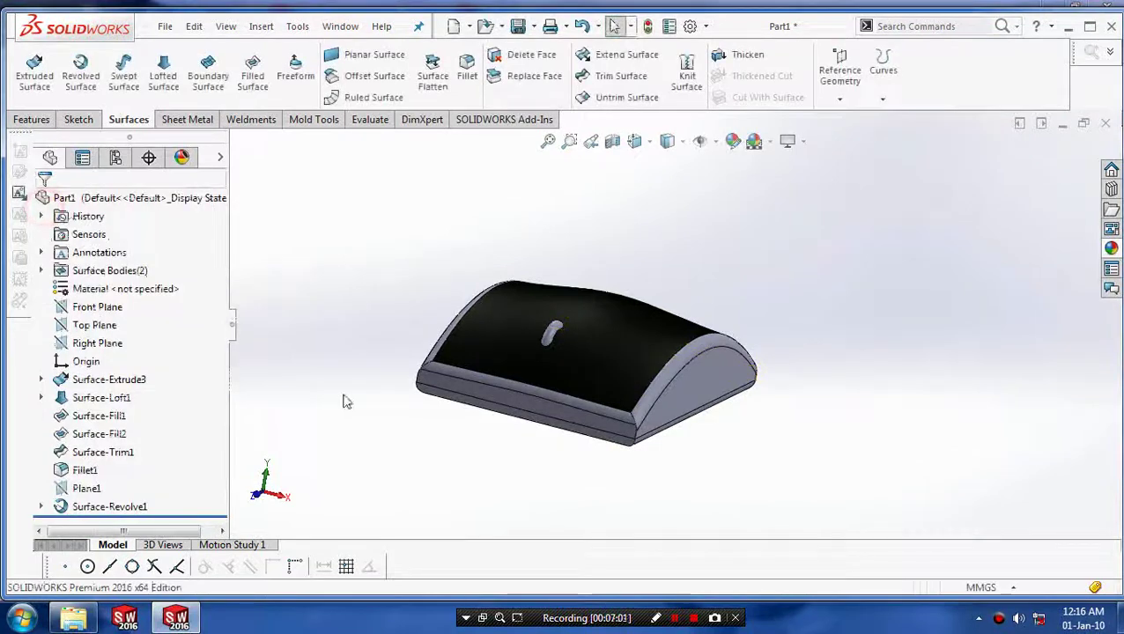
Colour the end face and long side face near-black through Appearances > Face.
{"action": "left_click", "coordinate": [690, 405]}
{"action": "left_click", "coordinate": [578, 420], "text": "ctrl"}
{"action": "right_click", "coordinate": [578, 420]}
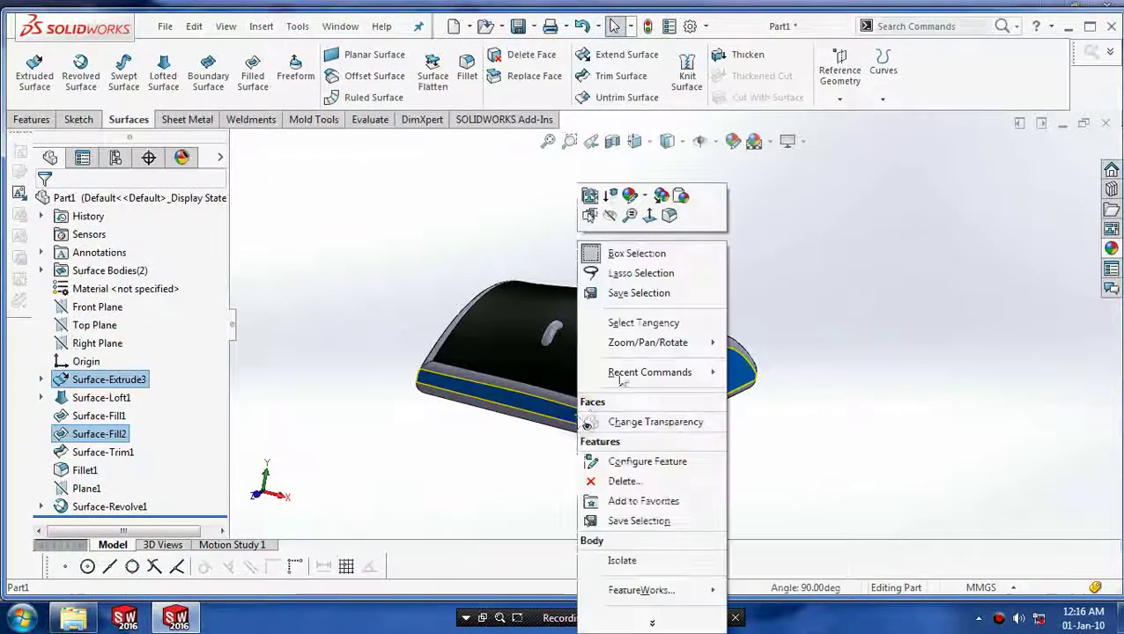
{"action": "left_click", "coordinate": [661, 195]}
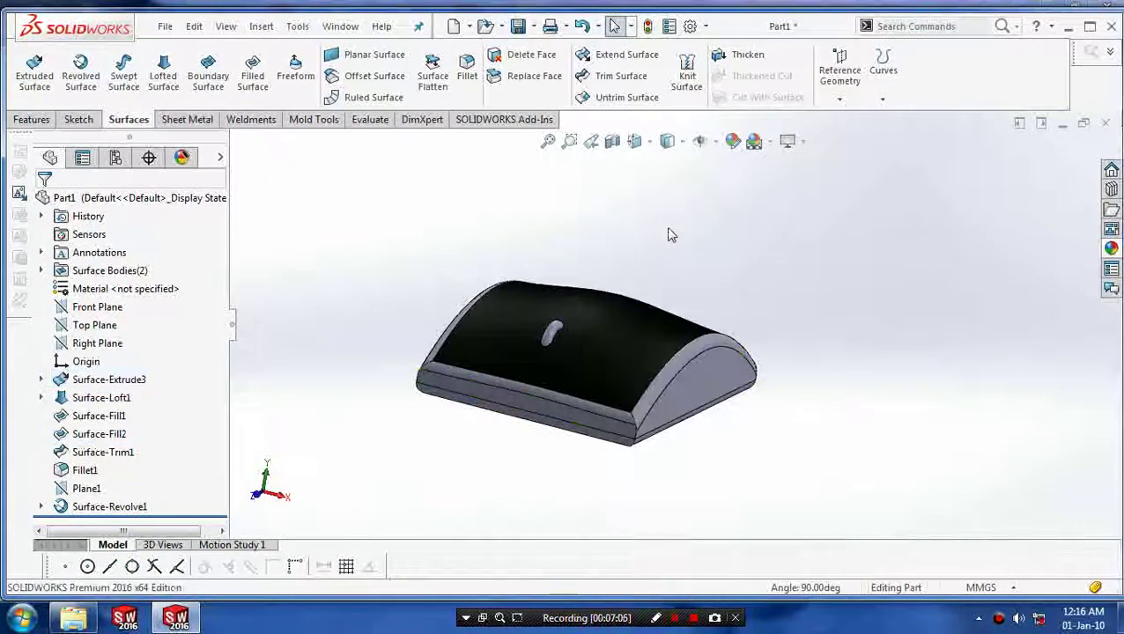
{"action": "left_click", "coordinate": [686, 421]}
{"action": "right_click", "coordinate": [685, 422]}
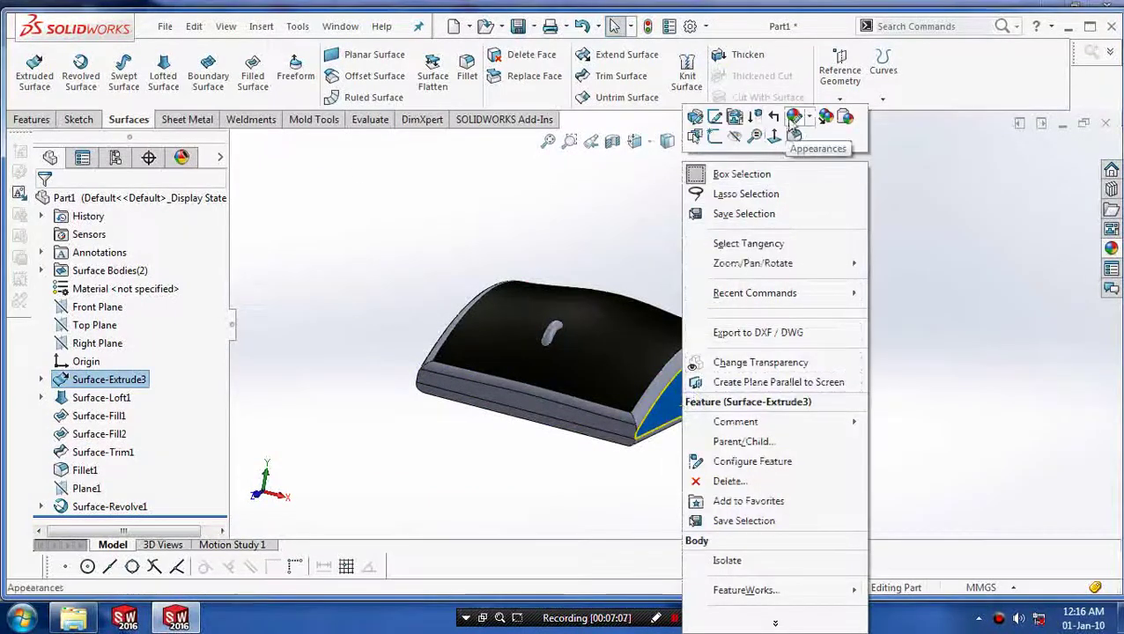
{"action": "left_click", "coordinate": [794, 132]}
{"action": "left_click", "coordinate": [816, 145]}
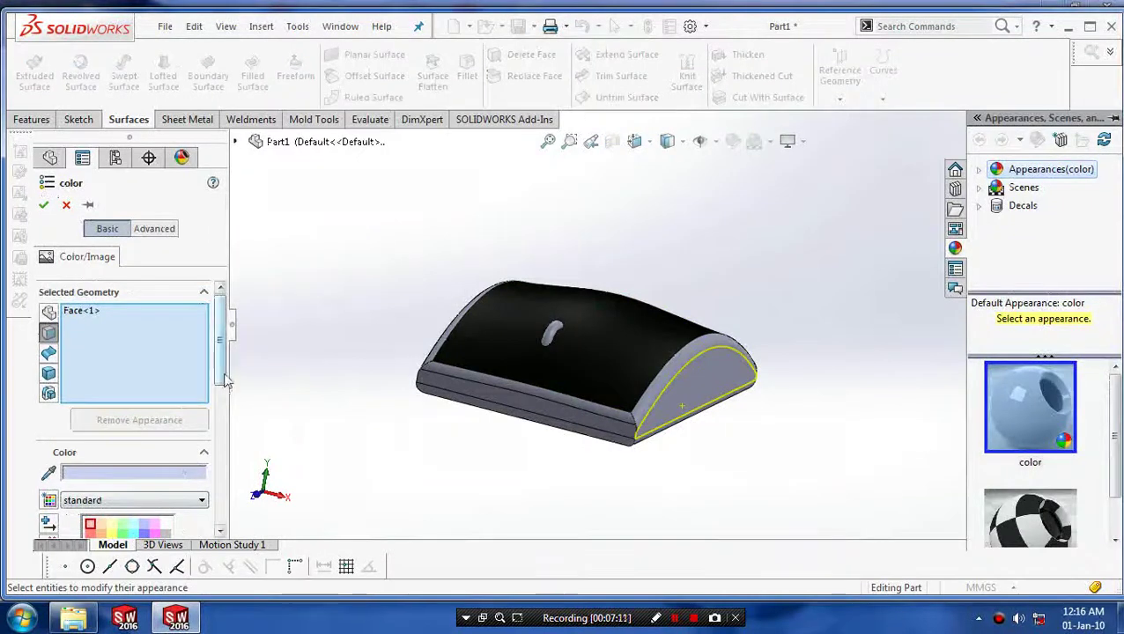
{"action": "left_click_drag", "start_coordinate": [224, 377], "coordinate": [221, 429]}
{"action": "left_click_drag", "start_coordinate": [155, 462], "coordinate": [120, 506]}
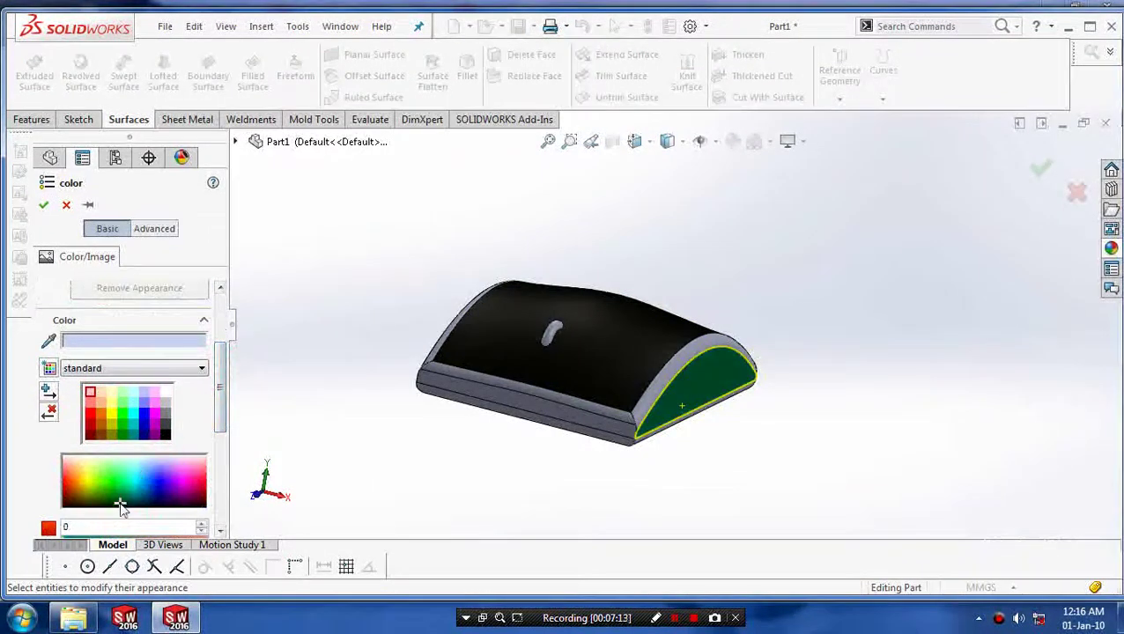
{"action": "left_click", "coordinate": [490, 405]}
{"action": "mouse_move", "coordinate": [436, 423]}
{"action": "middle_mouse_down"}
{"action": "mouse_move", "coordinate": [388, 413]}
{"action": "mouse_move", "coordinate": [402, 414]}
{"action": "mouse_move", "coordinate": [319, 353]}
{"action": "middle_mouse_up"}
{"action": "left_click", "coordinate": [43, 205]}
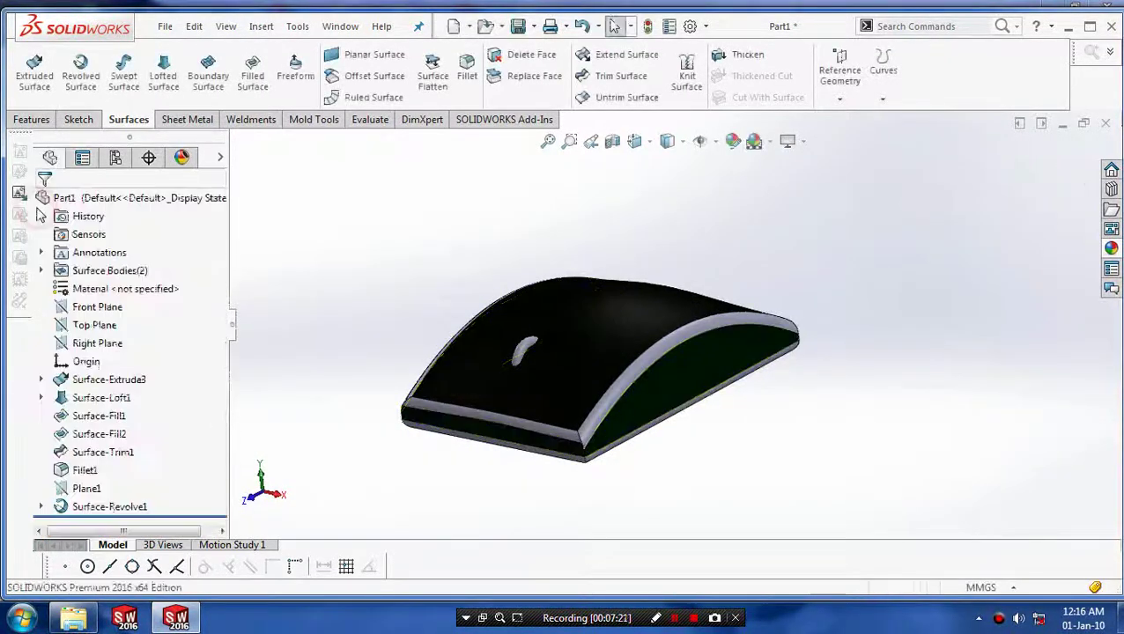
{"action": "scroll", "coordinate": [353, 295], "scroll_direction": "down", "scroll_amount": 1}
{"action": "key", "text": "ctrl+Up"}
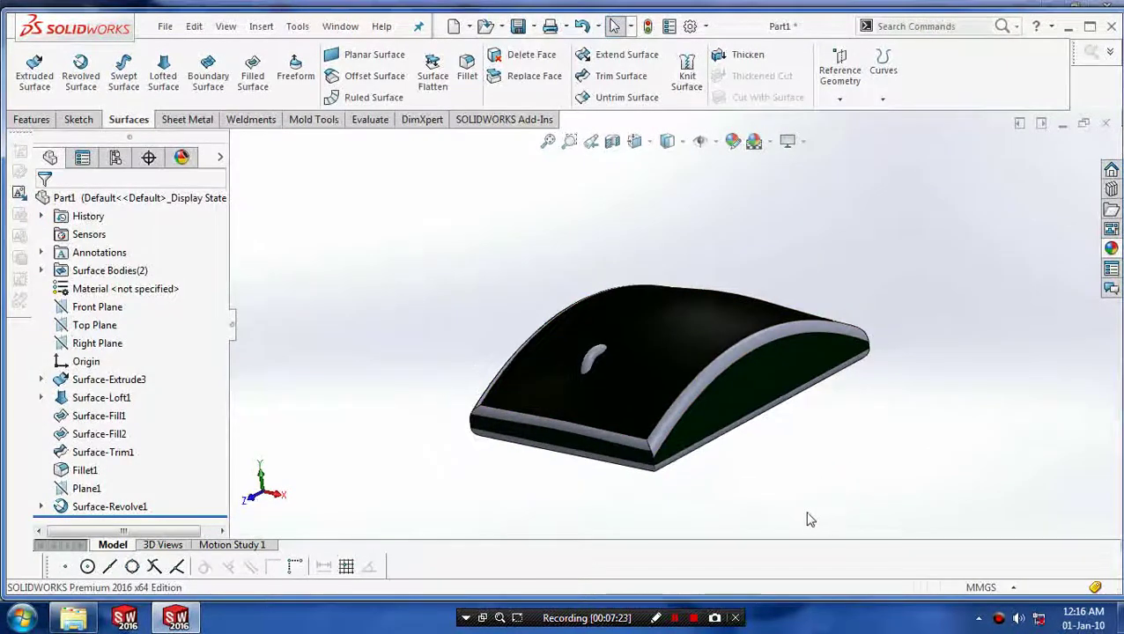
{"action": "key", "text": "ctrl+Left"}
{"action": "mouse_move", "coordinate": [779, 492]}
{"action": "middle_mouse_down"}
{"action": "mouse_move", "coordinate": [831, 484]}
{"action": "mouse_move", "coordinate": [861, 529]}
{"action": "mouse_move", "coordinate": [740, 504]}
{"action": "mouse_move", "coordinate": [744, 525]}
{"action": "mouse_move", "coordinate": [748, 491]}
{"action": "mouse_move", "coordinate": [727, 472]}
{"action": "mouse_move", "coordinate": [773, 438]}
{"action": "middle_mouse_up"}
{"action": "scroll", "coordinate": [772, 393], "scroll_direction": "down", "scroll_amount": 2}
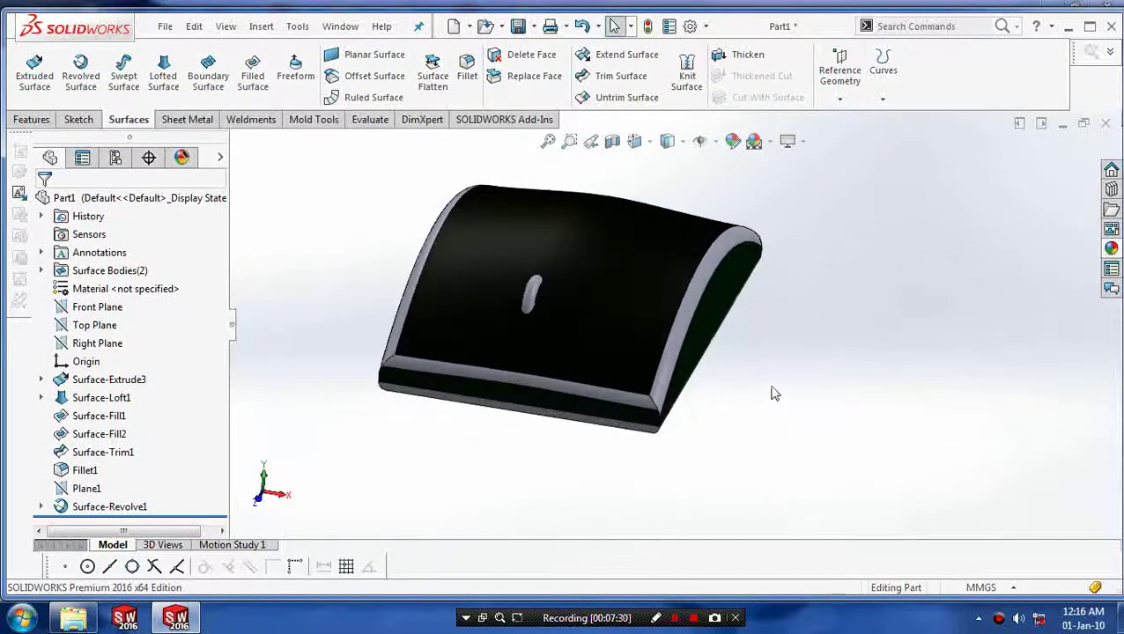
{"action": "mouse_move", "coordinate": [755, 396]}
{"action": "middle_mouse_down"}
{"action": "mouse_move", "coordinate": [735, 382]}
{"action": "mouse_move", "coordinate": [744, 392]}
{"action": "middle_mouse_up"}
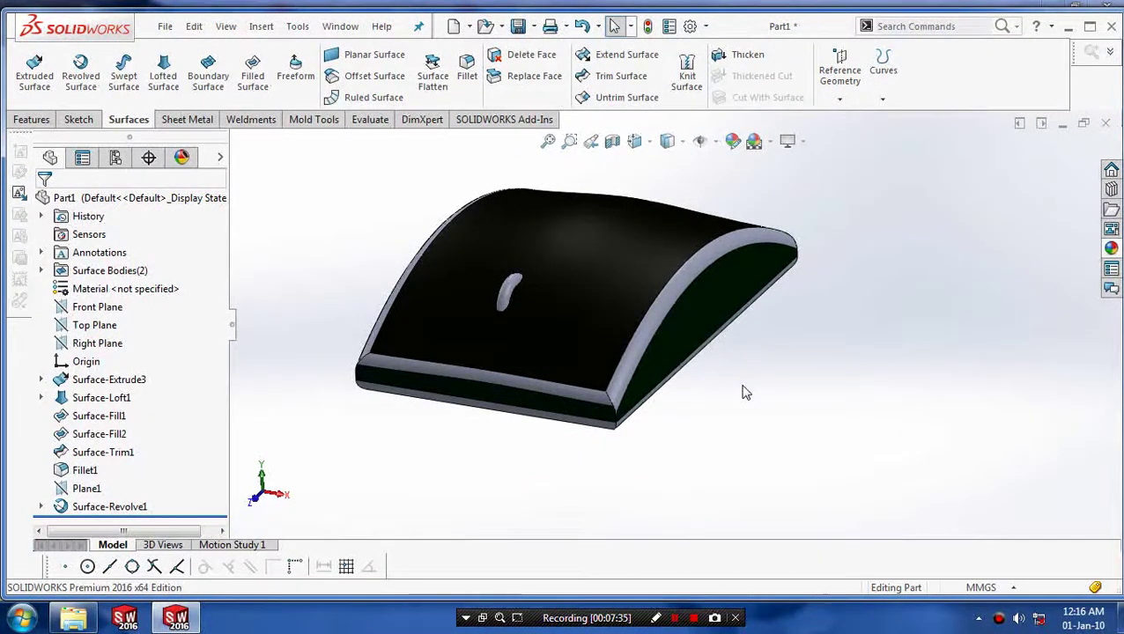
{"action": "mouse_move", "coordinate": [745, 392]}
{"action": "middle_mouse_down"}
{"action": "mouse_move", "coordinate": [763, 385]}
{"action": "mouse_move", "coordinate": [795, 400]}
{"action": "mouse_move", "coordinate": [806, 436]}
{"action": "mouse_move", "coordinate": [740, 352]}
{"action": "mouse_move", "coordinate": [715, 284]}
{"action": "mouse_move", "coordinate": [754, 368]}
{"action": "mouse_move", "coordinate": [675, 204]}
{"action": "mouse_move", "coordinate": [625, 208]}
{"action": "mouse_move", "coordinate": [662, 268]}
{"action": "middle_mouse_up"}
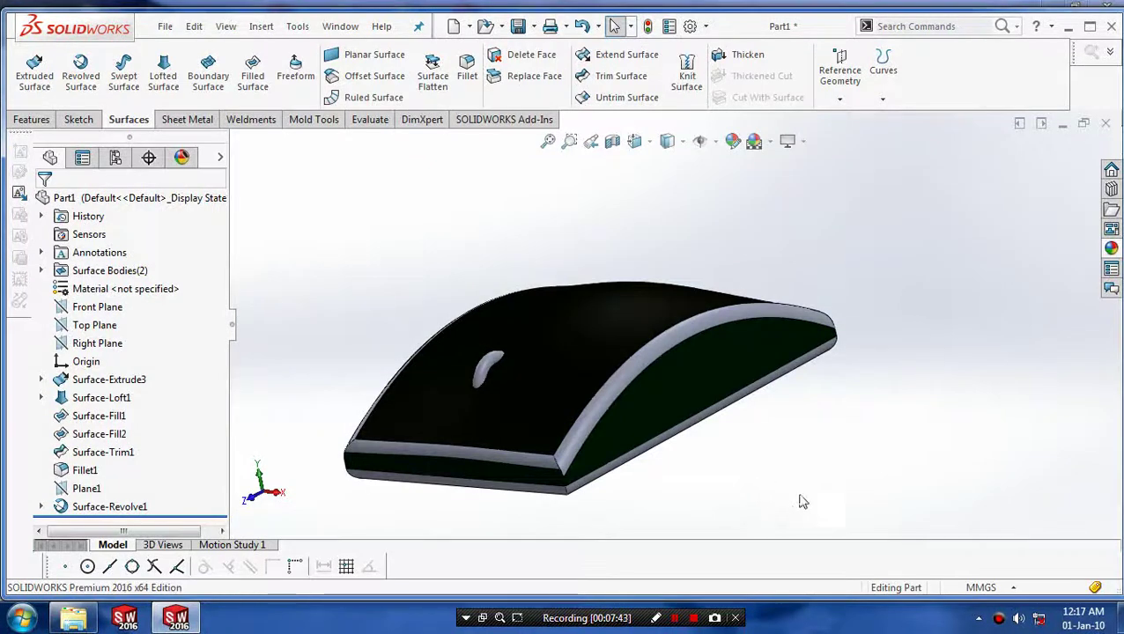